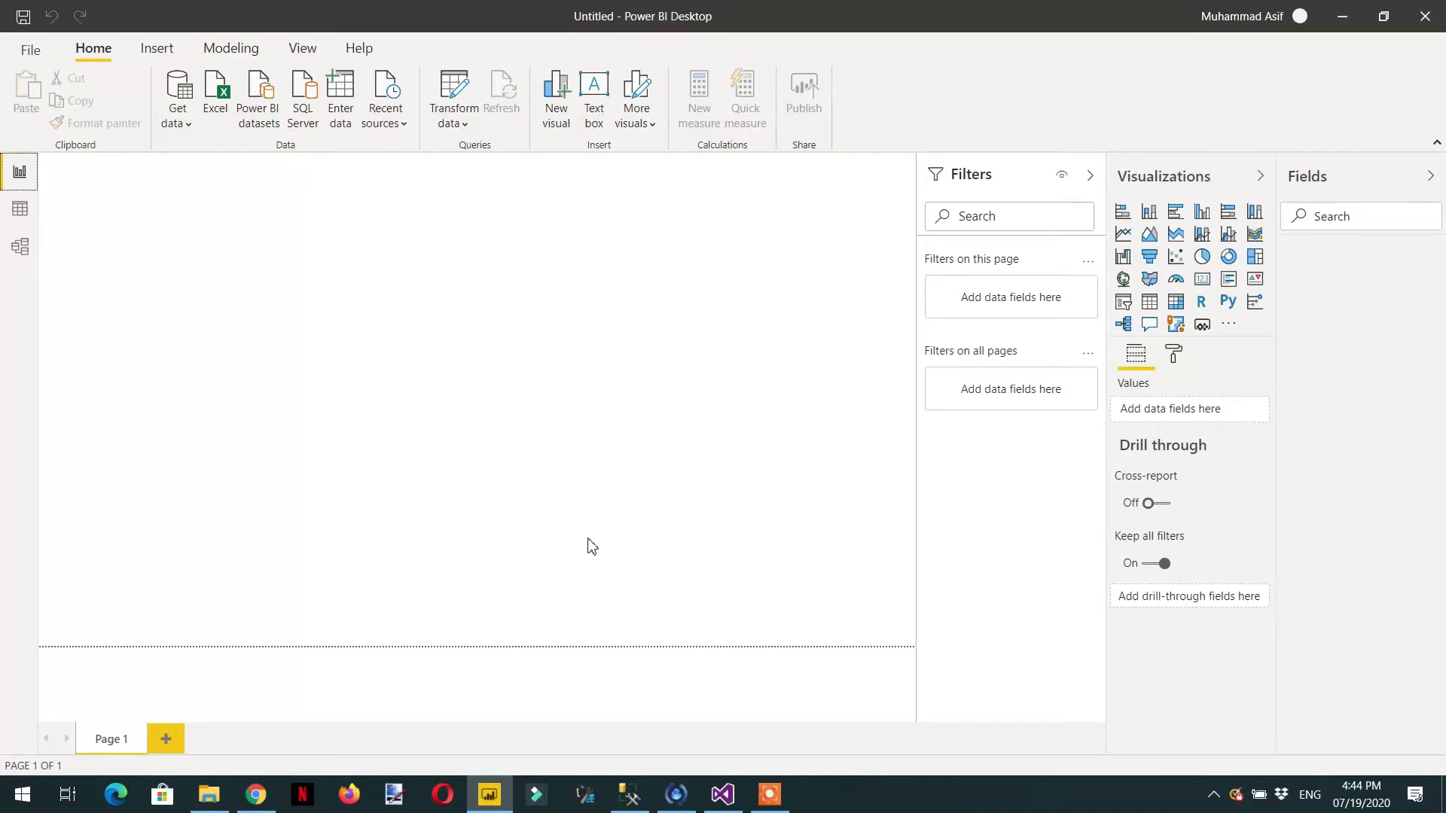
# Import the text/CSV file "new export" from the python web folder and open its data for transformation.
pyautogui.click(189, 132)
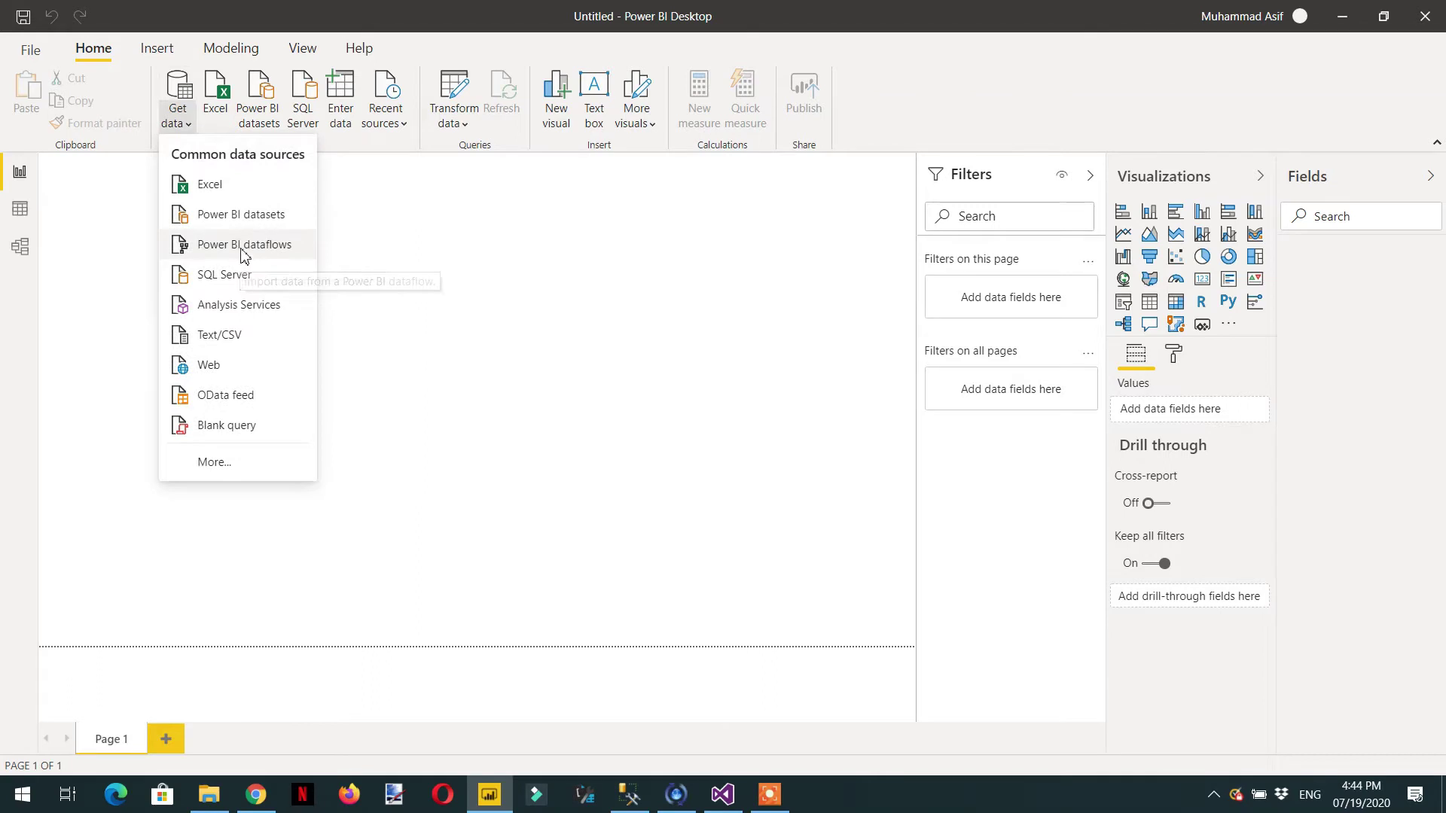
pyautogui.click(239, 338)
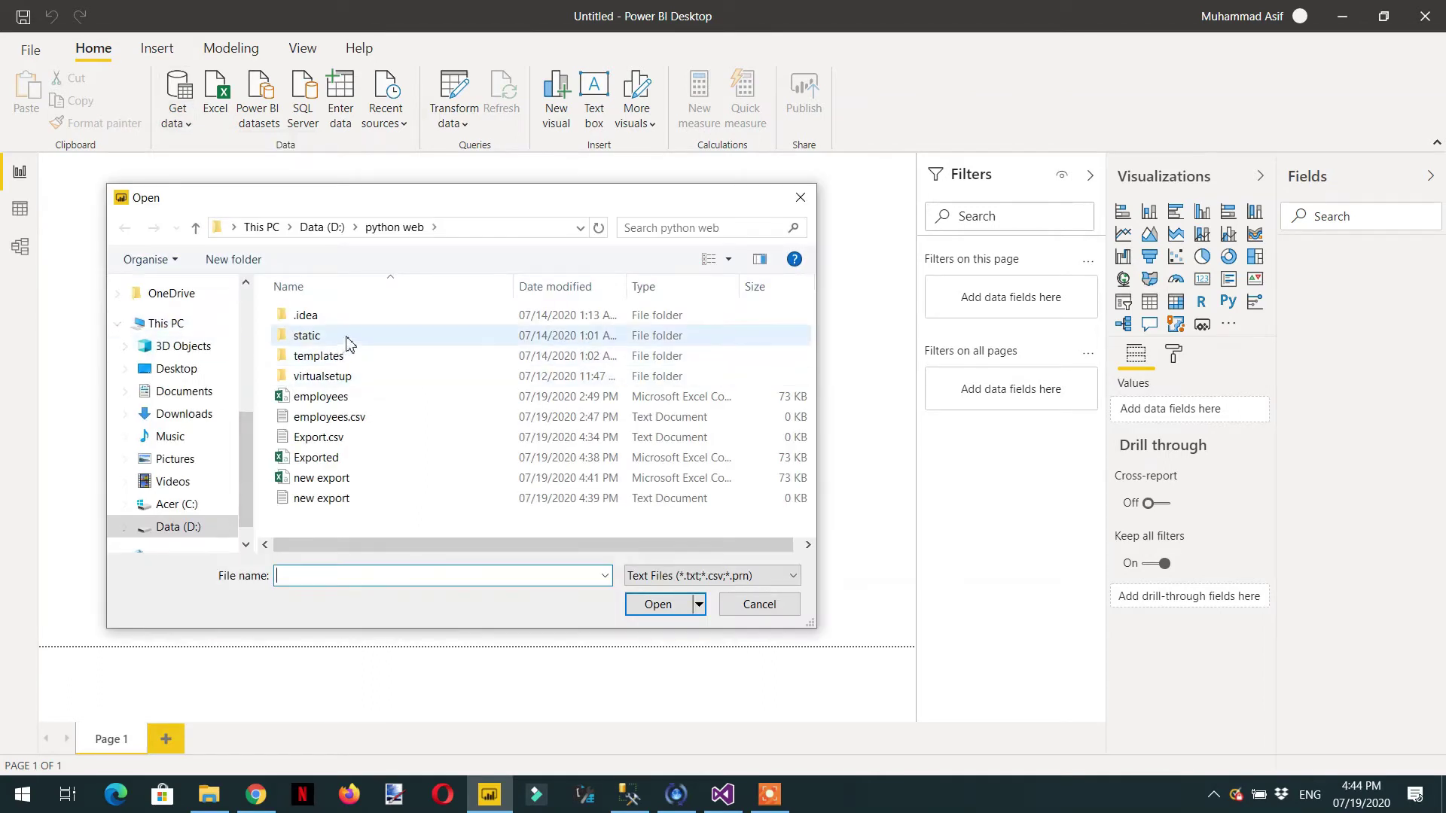
pyautogui.doubleClick(336, 482)
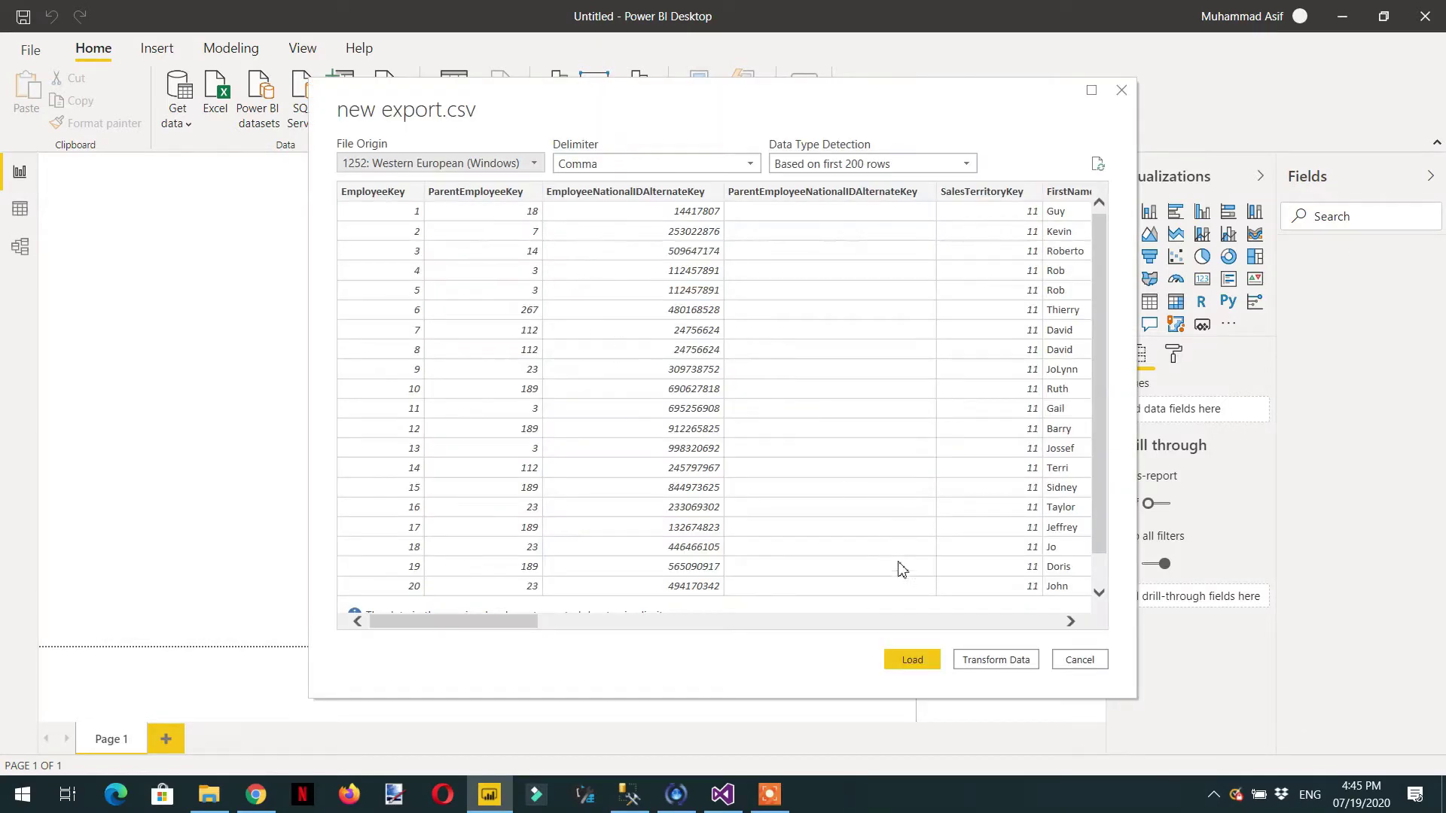
pyautogui.click(996, 661)
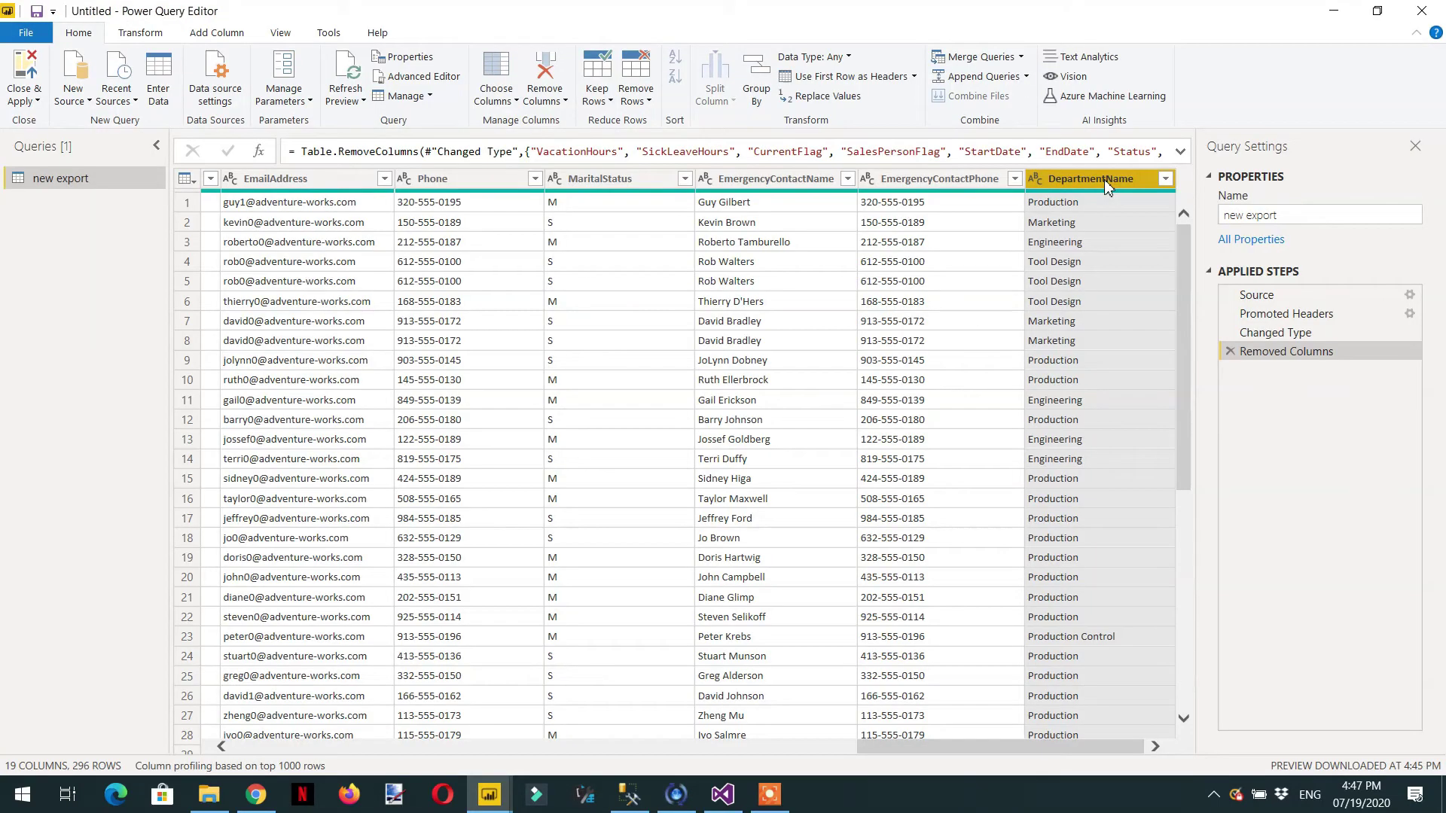
# Remove all columns except EmployeeKey, ParentEmployeeKey, FirstName, LastName, Title and DepartmentName, and apply the query changes to the report.
pyautogui.rightClick(1106, 183)
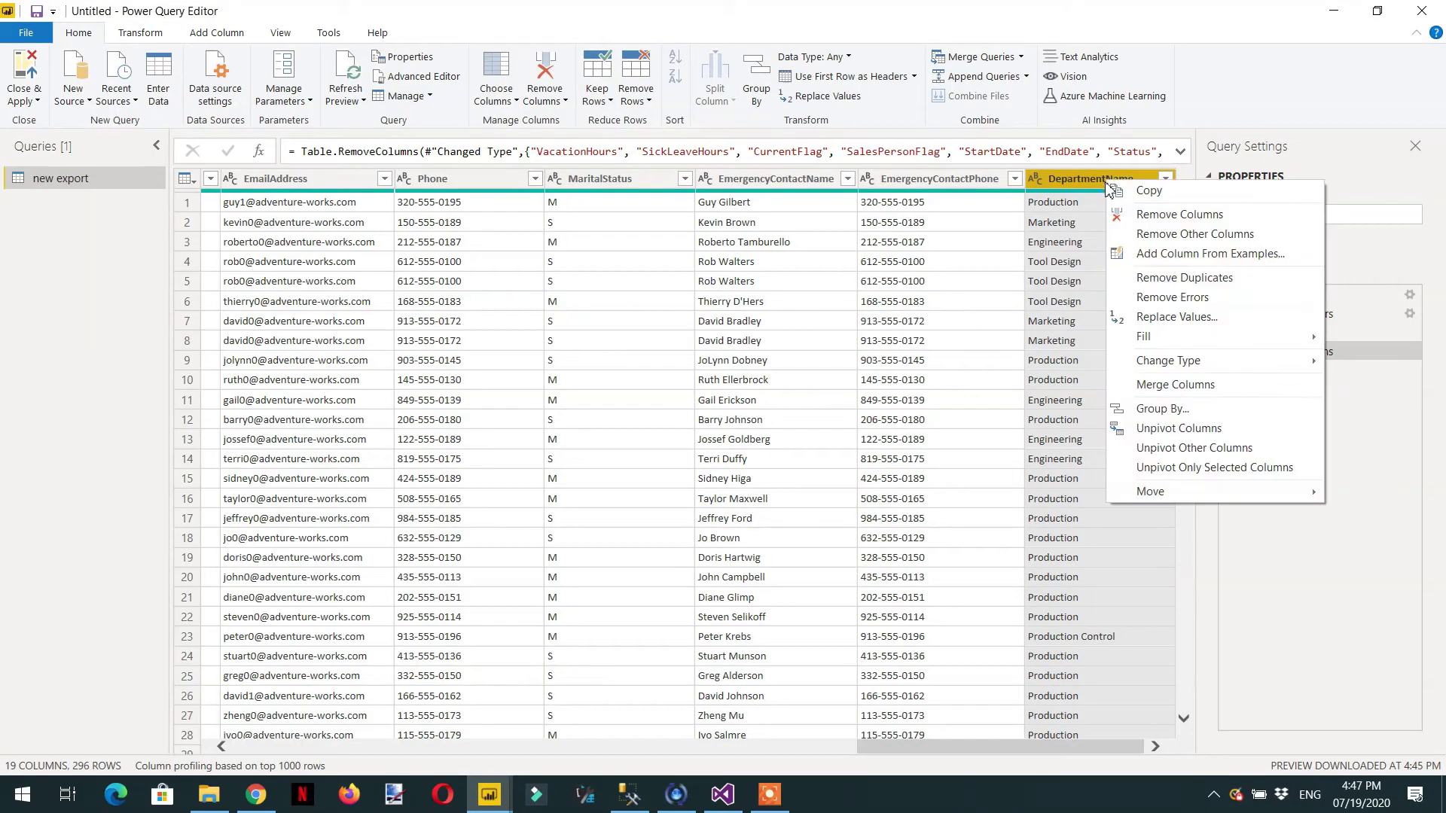
pyautogui.click(1167, 234)
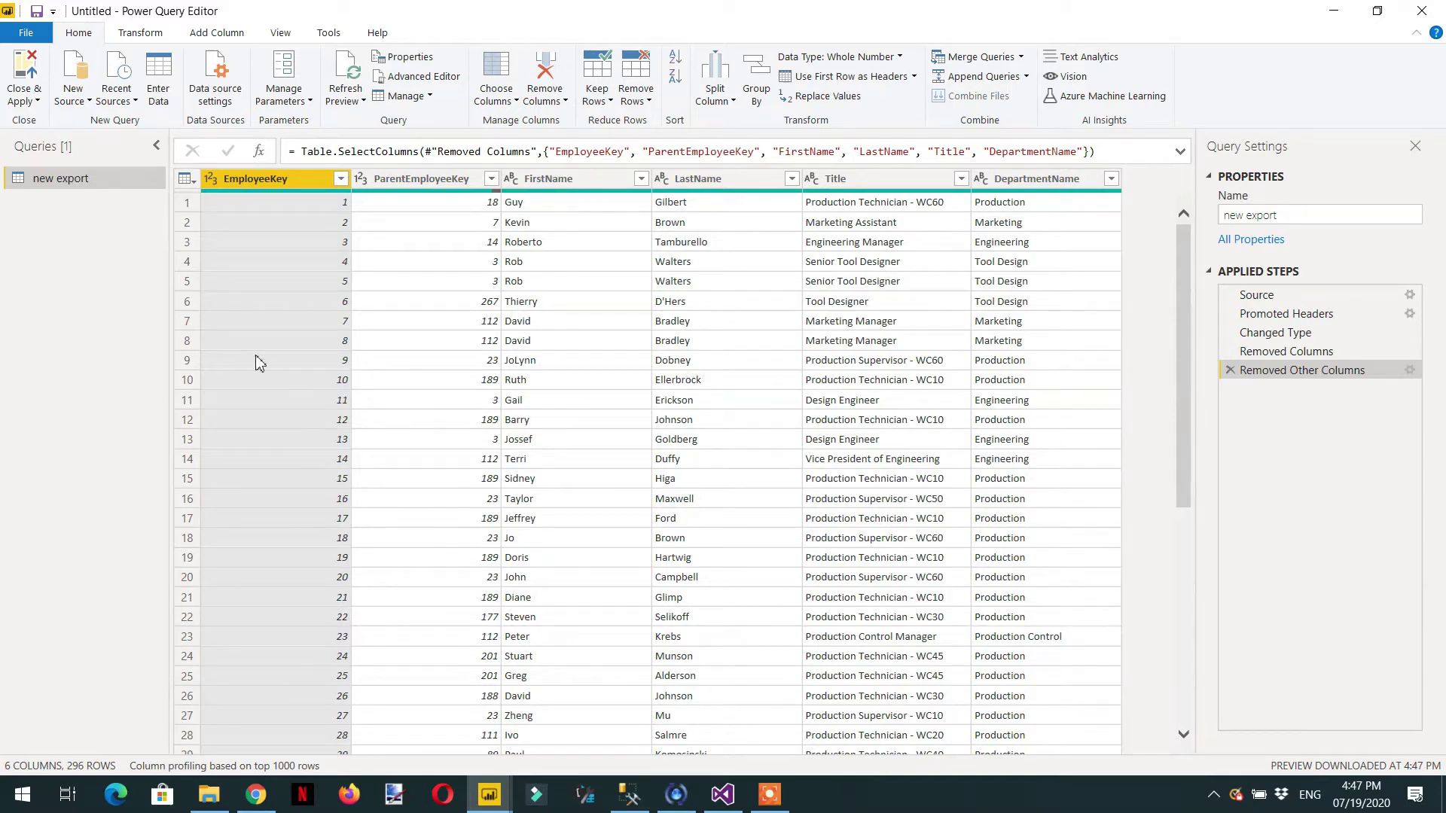
pyautogui.click(37, 103)
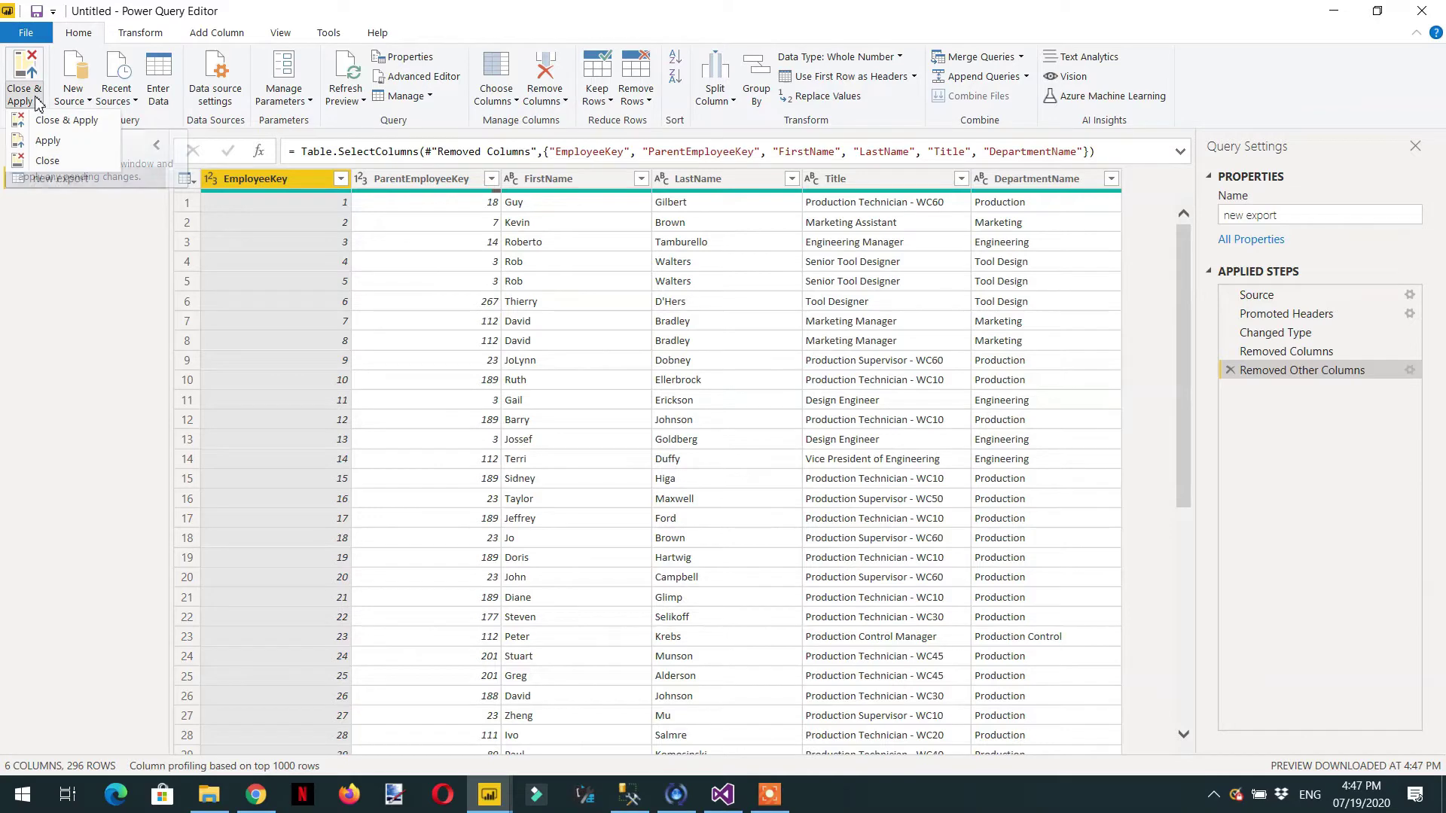
pyautogui.click(49, 122)
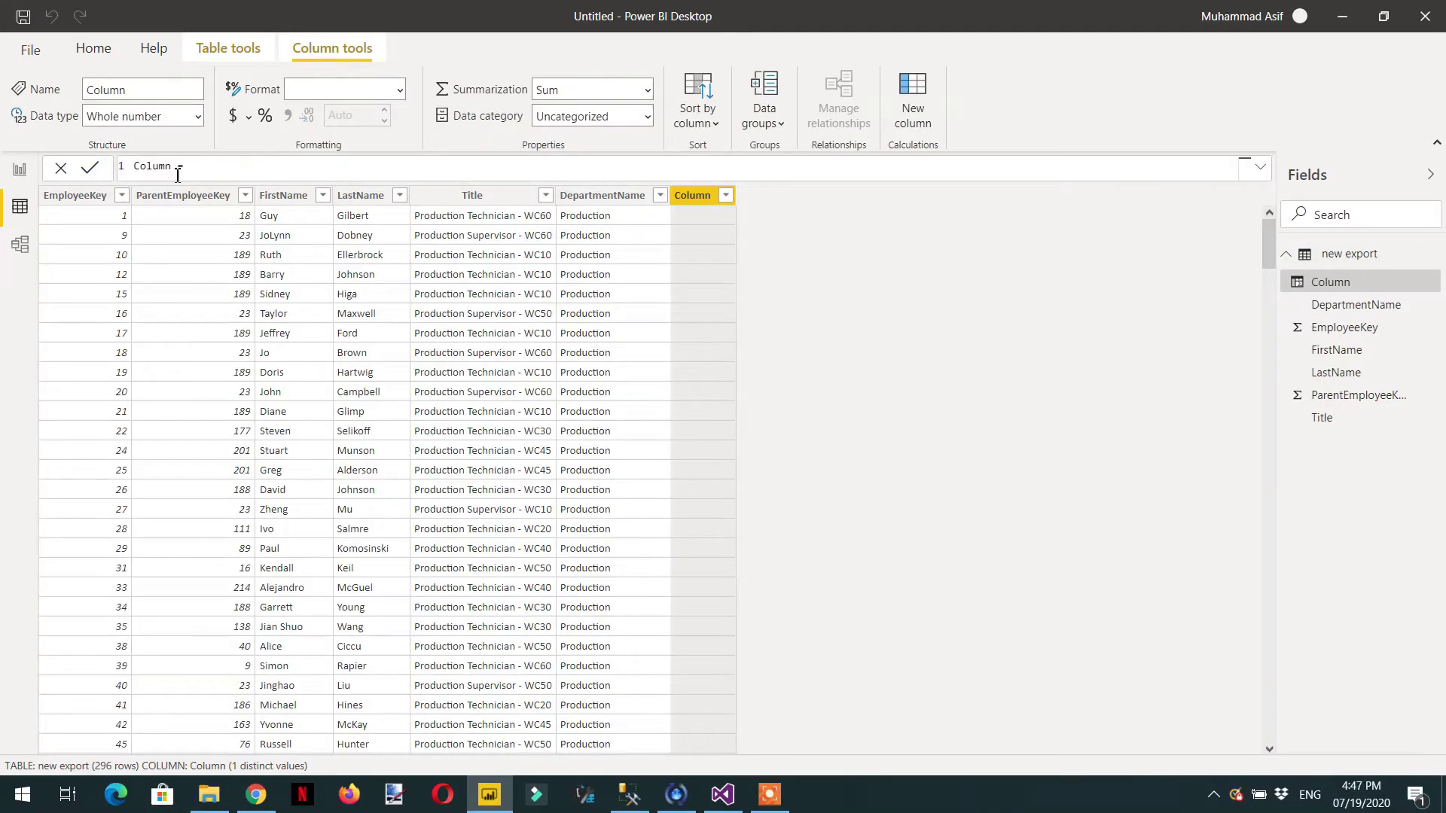
# Name the new calculated column Full Name and begin its formula with 'new export'[FirstName].
pyautogui.doubleClick(150, 165)
pyautogui.write('Full Name')
pyautogui.press('End')
pyautogui.write('first')
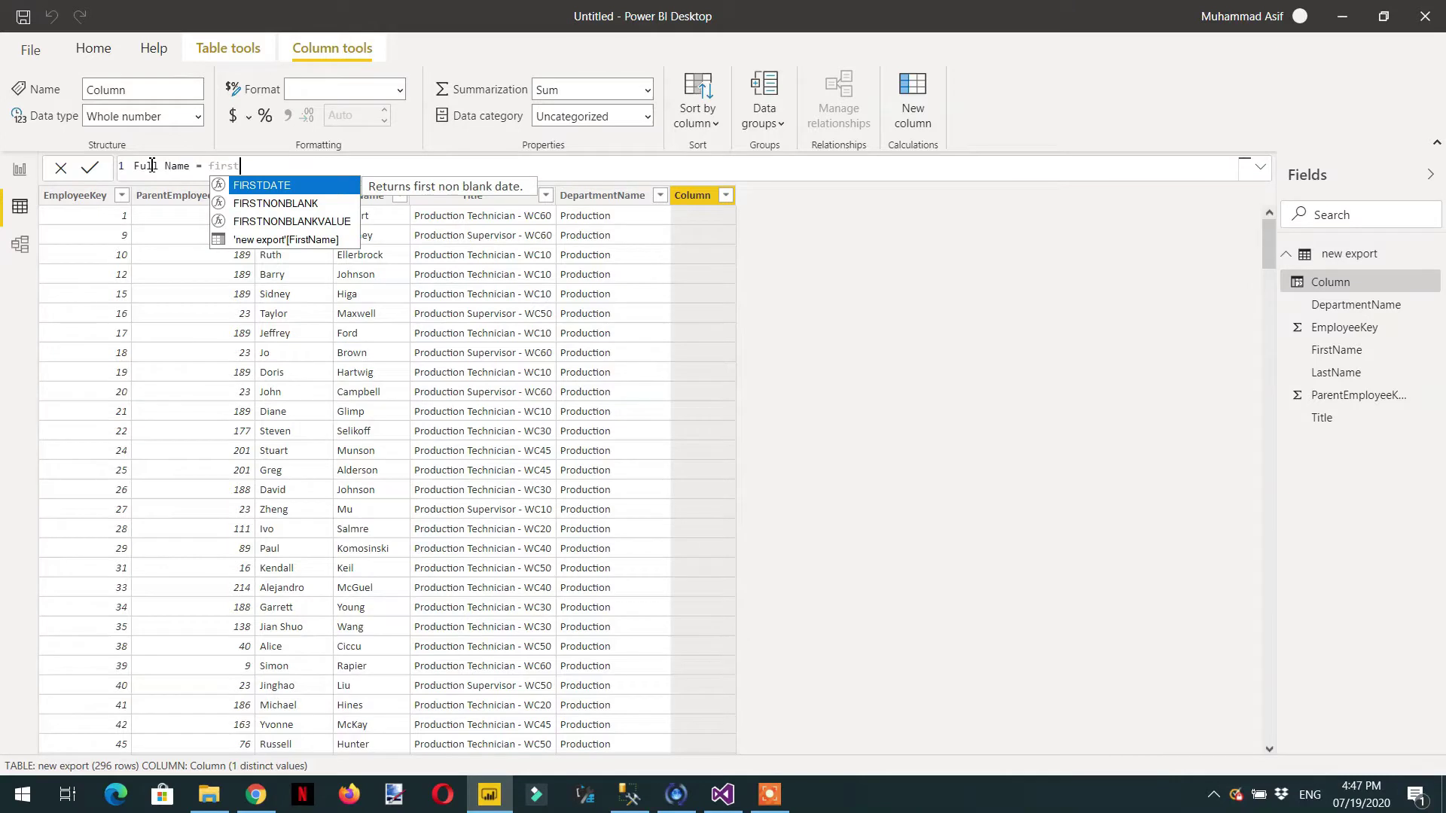
pyautogui.press('Down')
pyautogui.press('Down')
pyautogui.press('Down')
pyautogui.press('Tab')
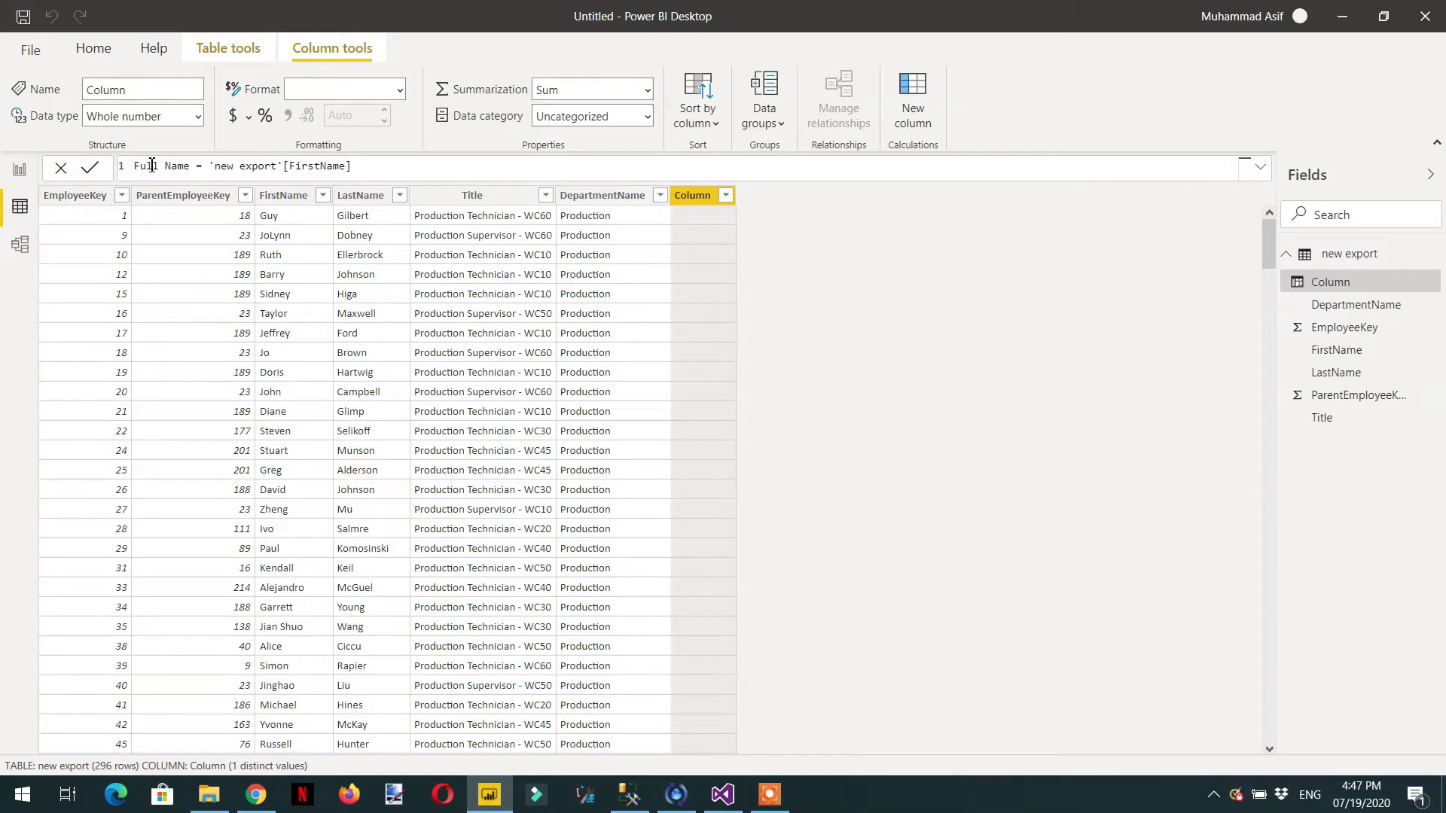
# Complete the Full Name formula by appending & " " & 'new export'[LastName], and commit it.
pyautogui.write('""&')
pyautogui.press('Right')
pyautogui.write('& las')
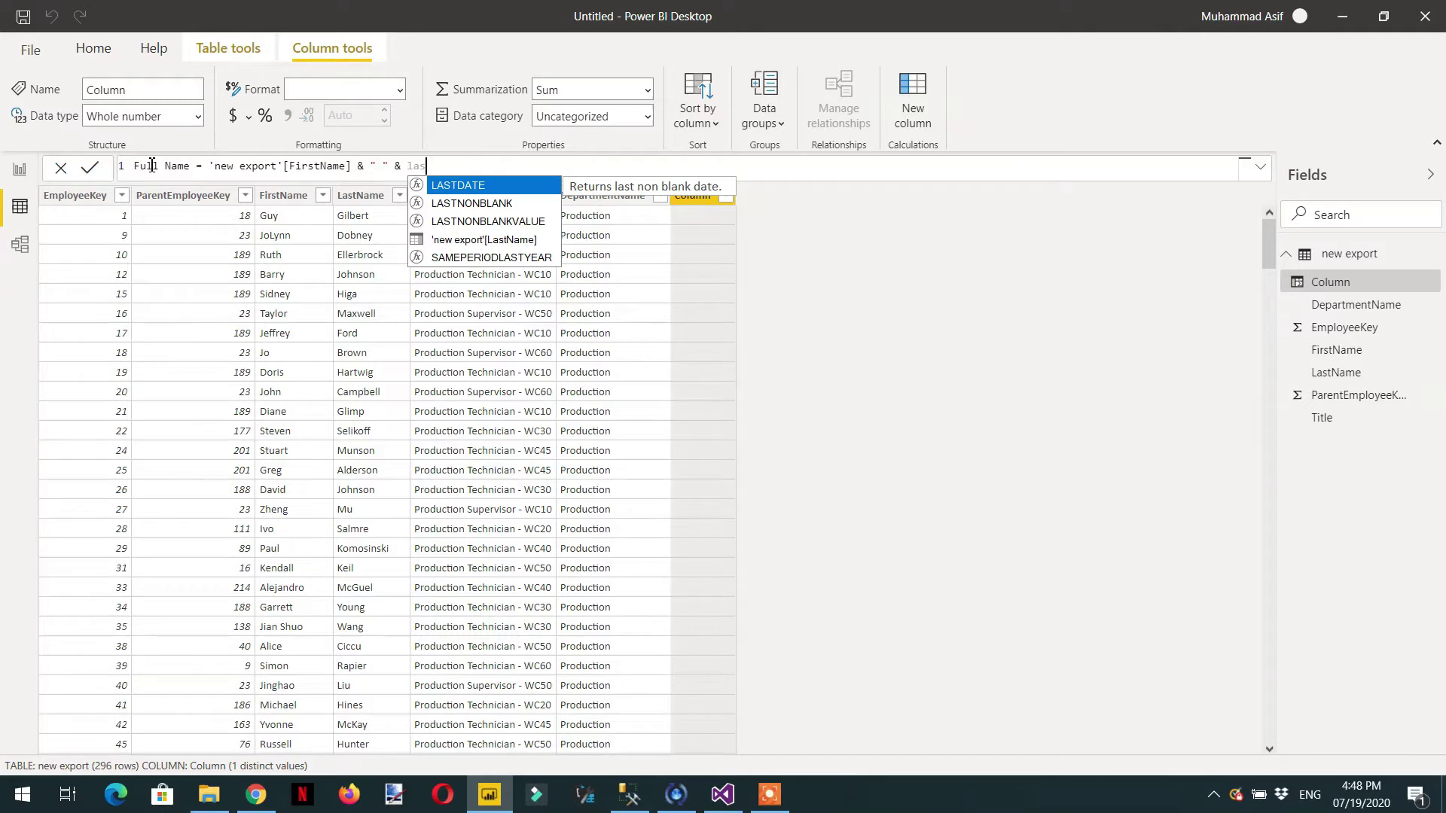
pyautogui.press('Down')
pyautogui.press('Down')
pyautogui.press('Down')
pyautogui.press('Tab')
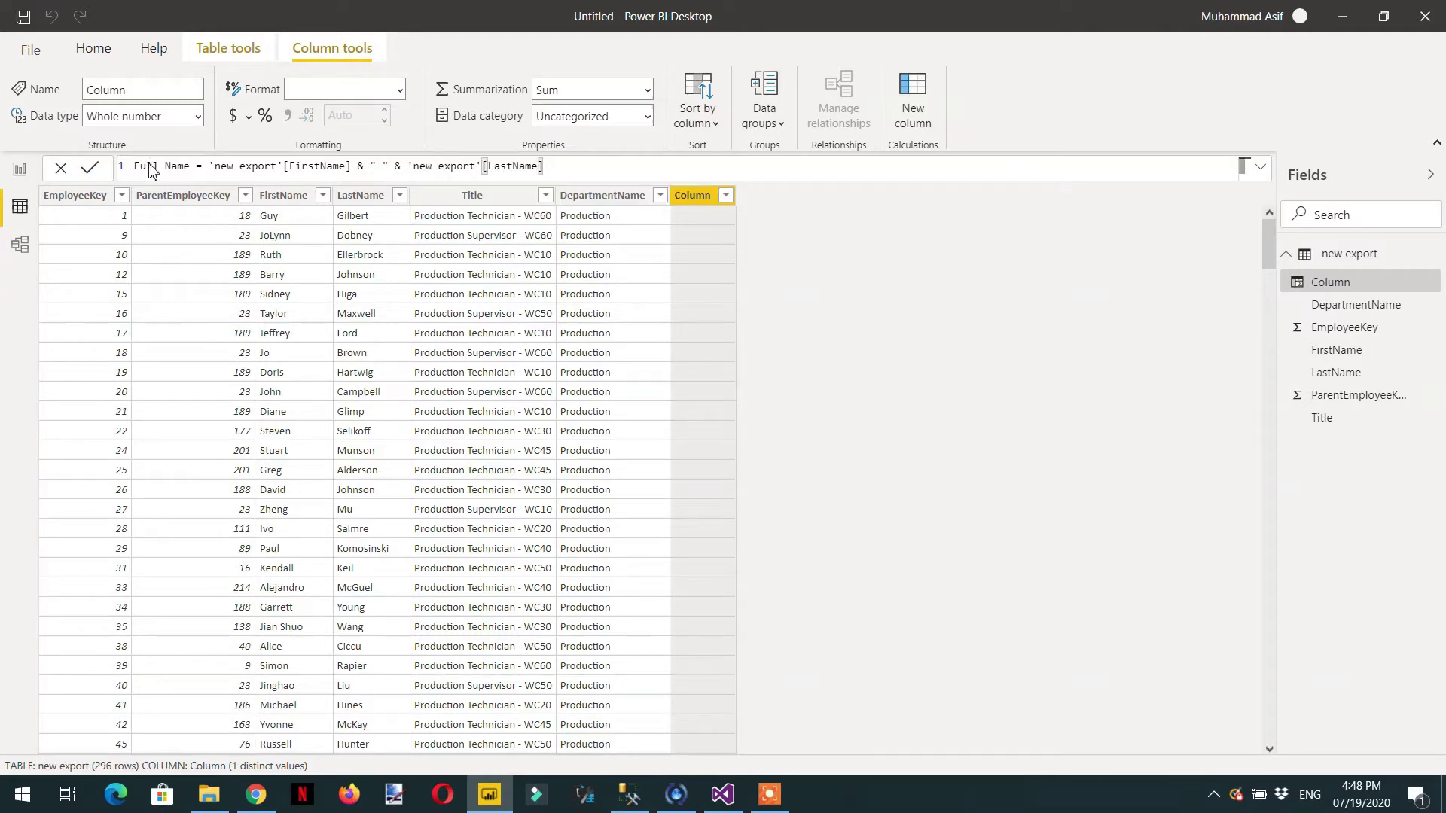
pyautogui.press('Return')
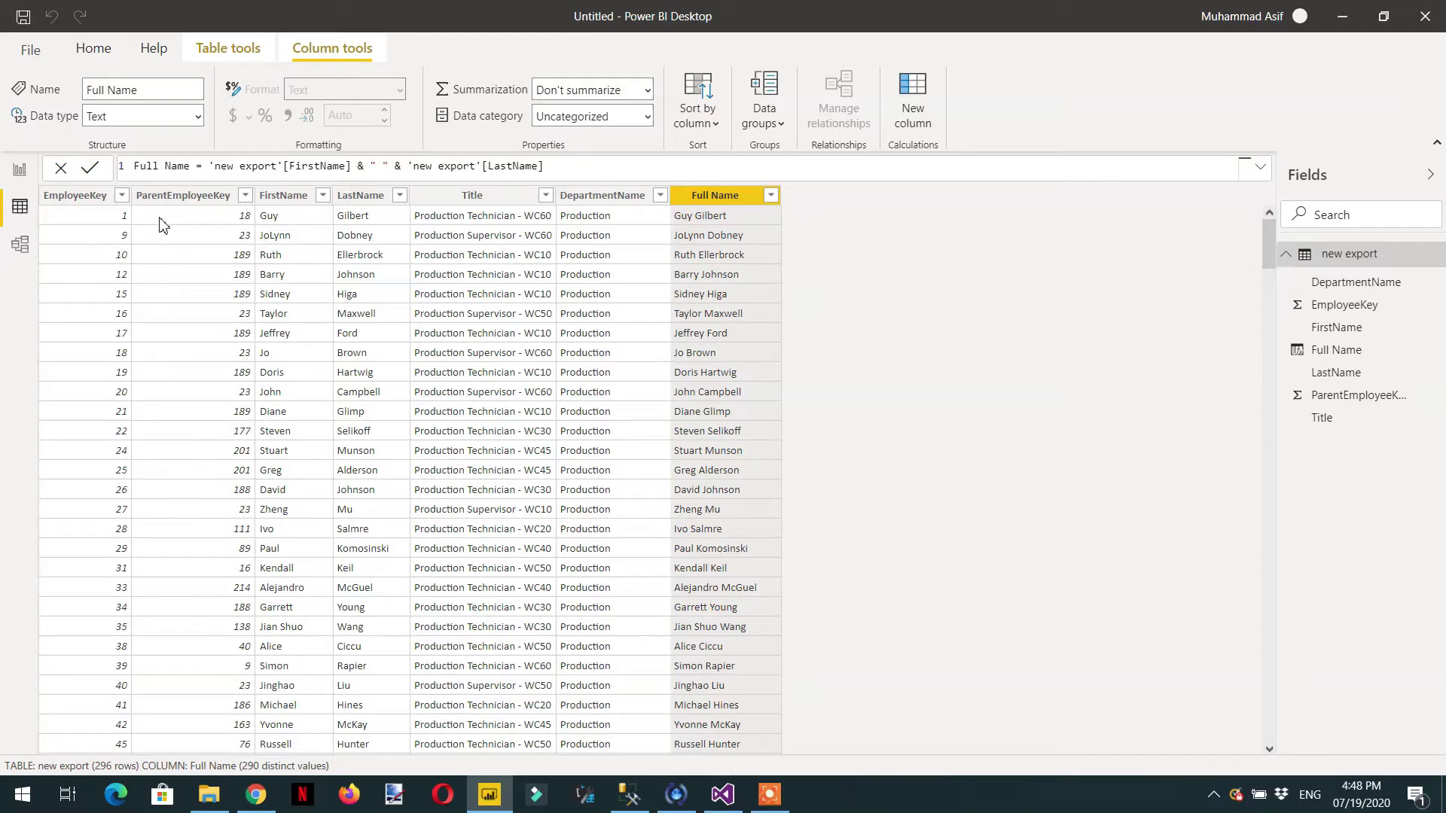
# Filter the EmployeeKey column to 18 to examine that employee's row, and clear the filter.
pyautogui.scroll(-5, 129, 283)
pyautogui.scroll(-20, 119, 320)
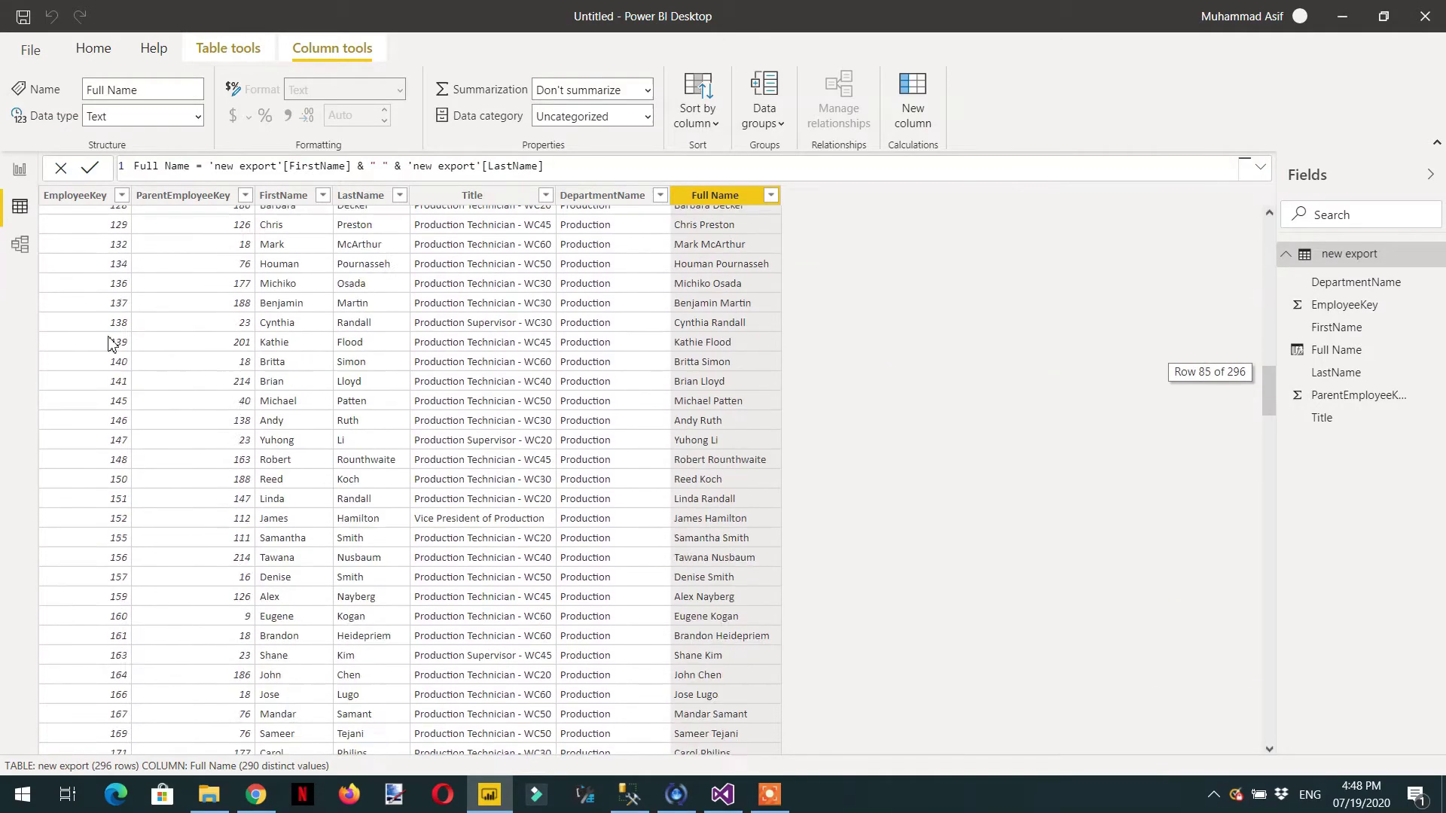
pyautogui.click(121, 196)
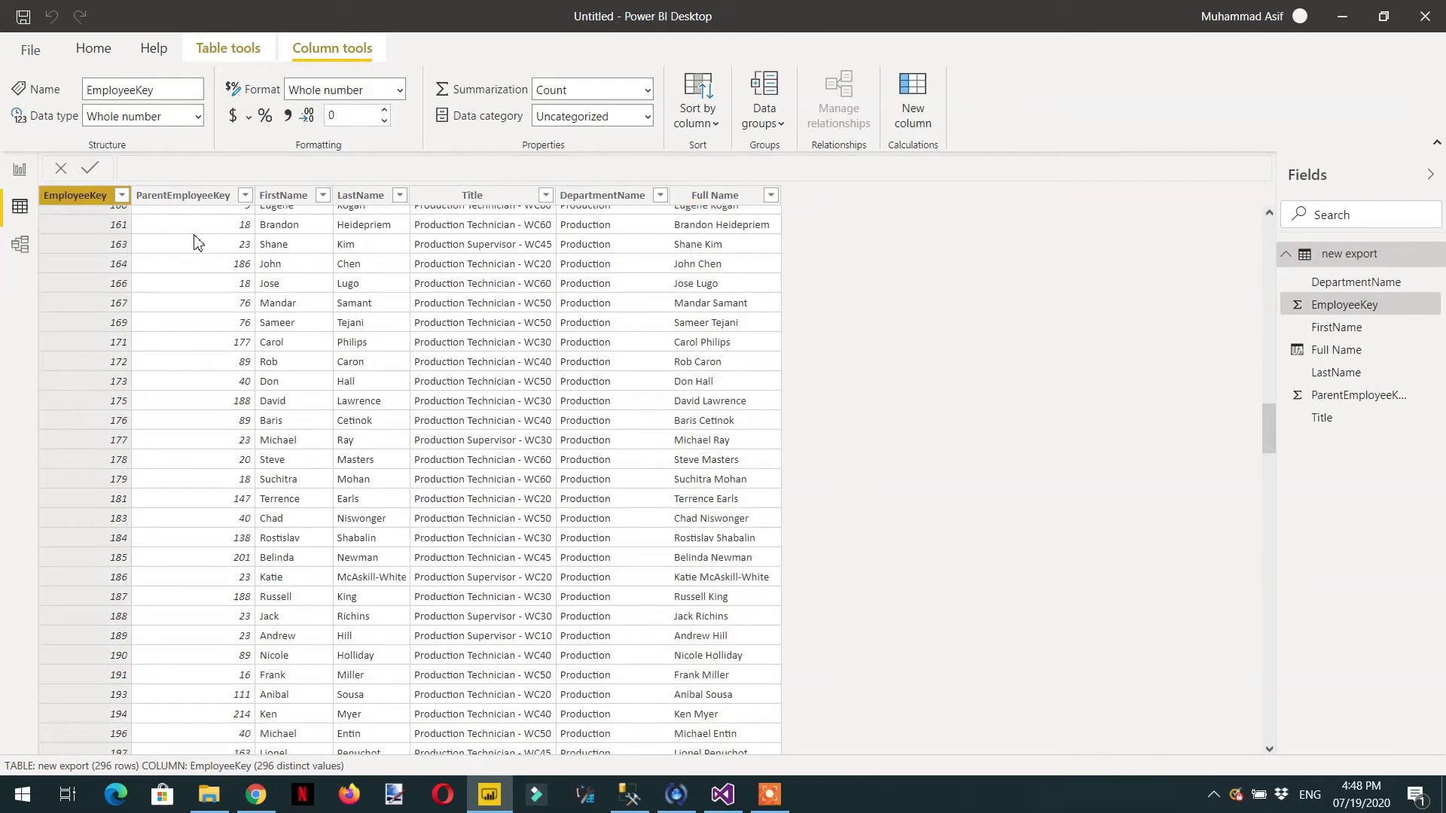
pyautogui.click(226, 343)
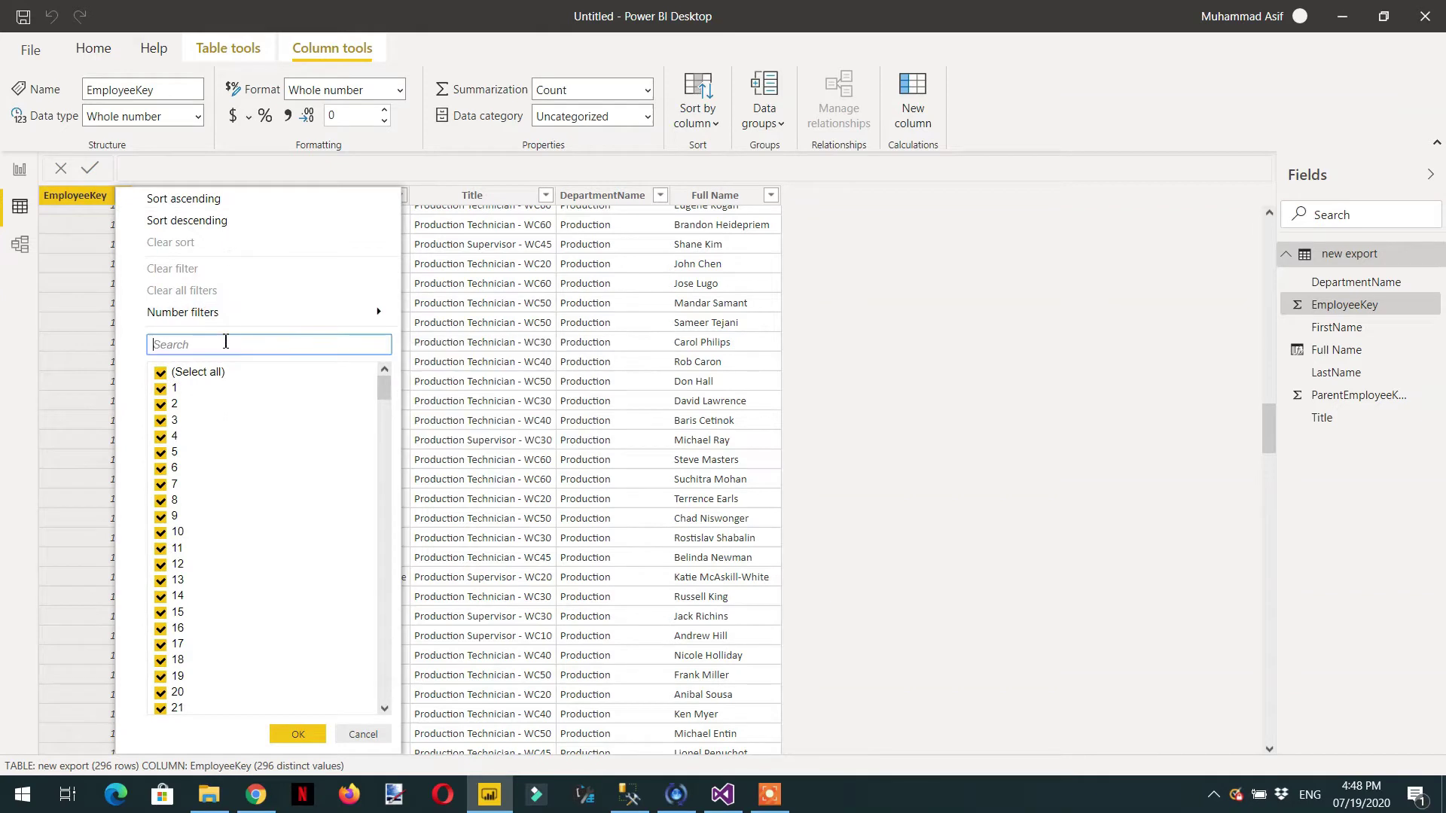
pyautogui.press('Num_Lock')
pyautogui.write('18')
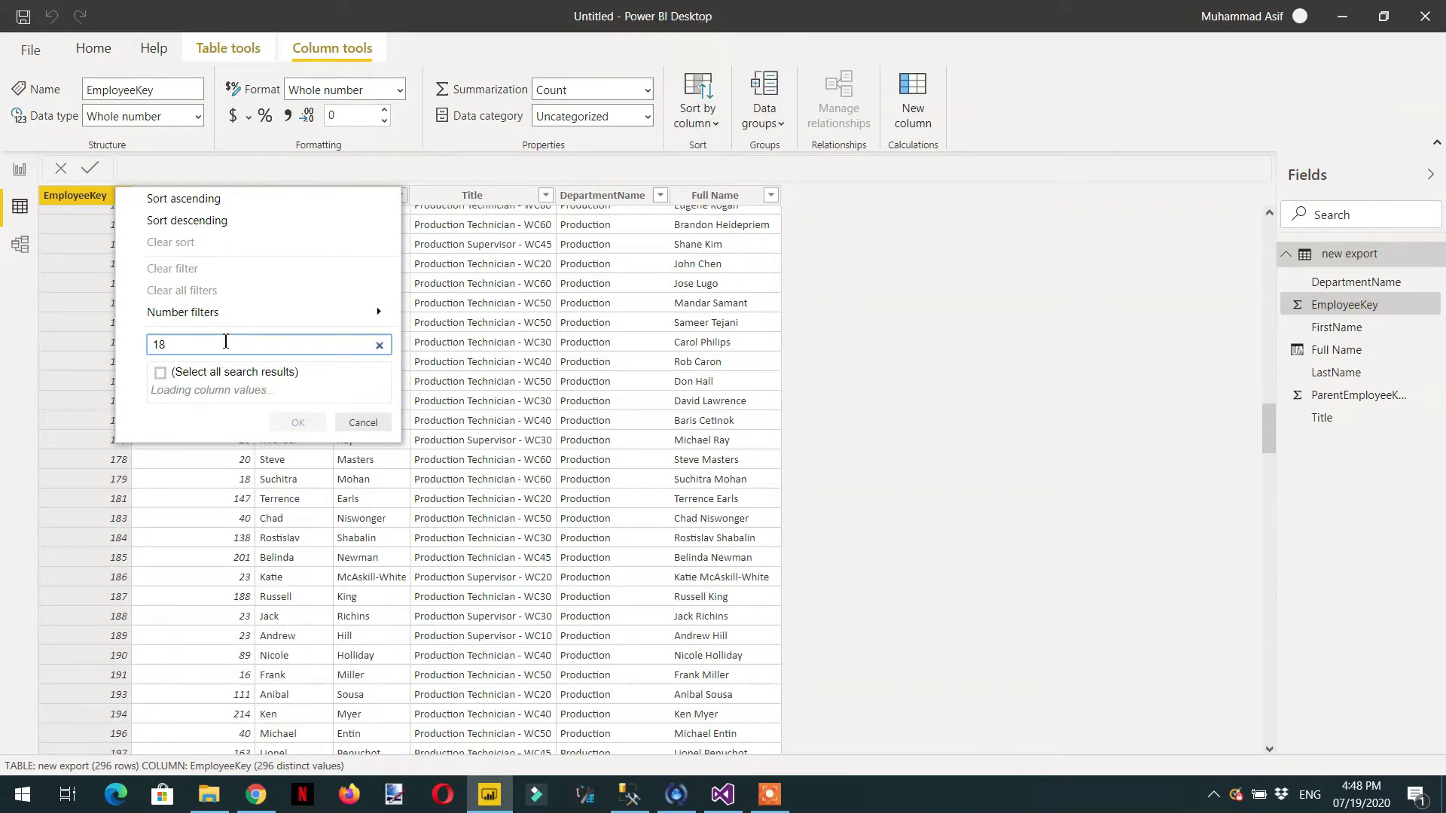
pyautogui.click(200, 376)
pyautogui.click(181, 389)
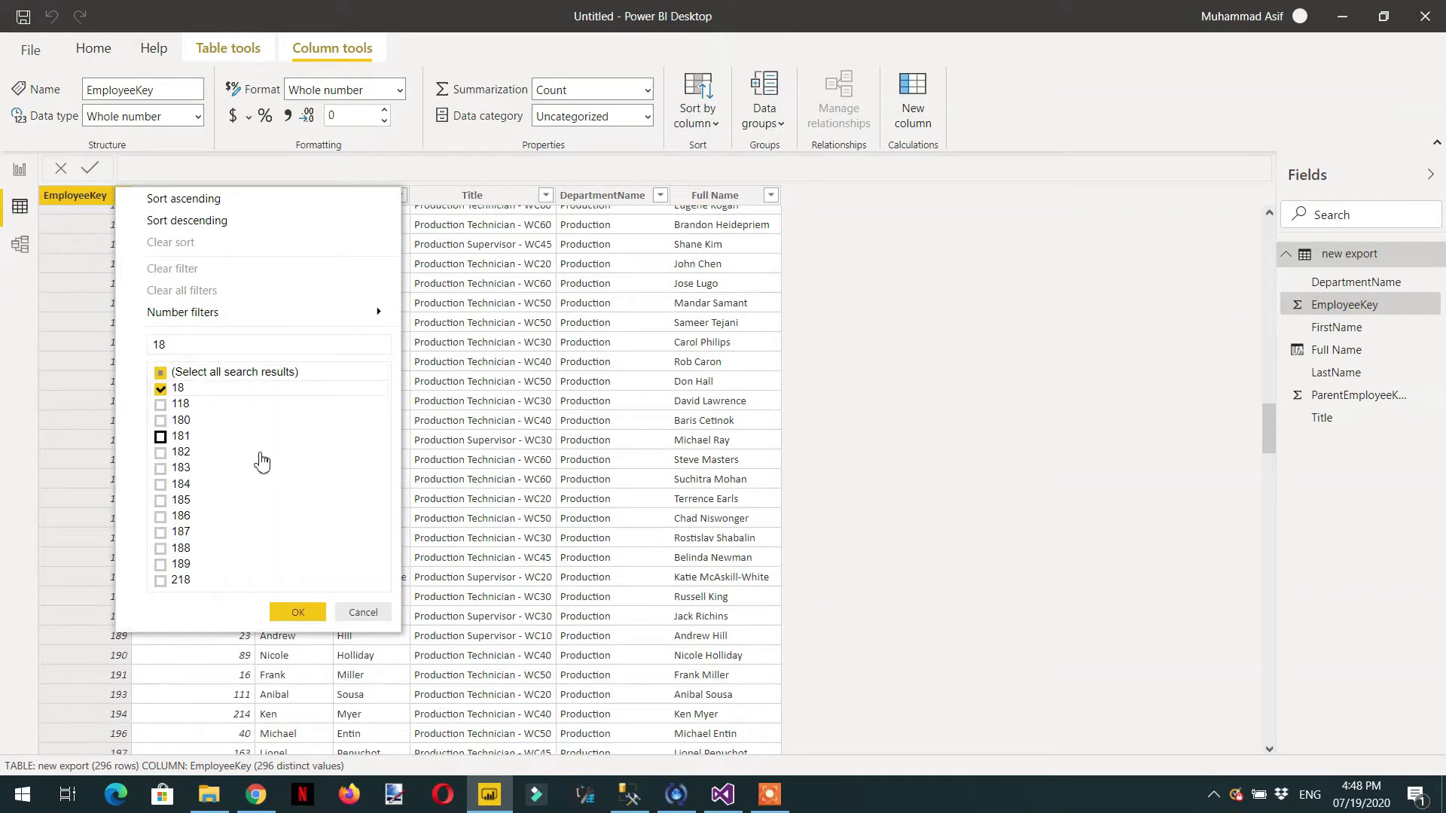
pyautogui.click(297, 613)
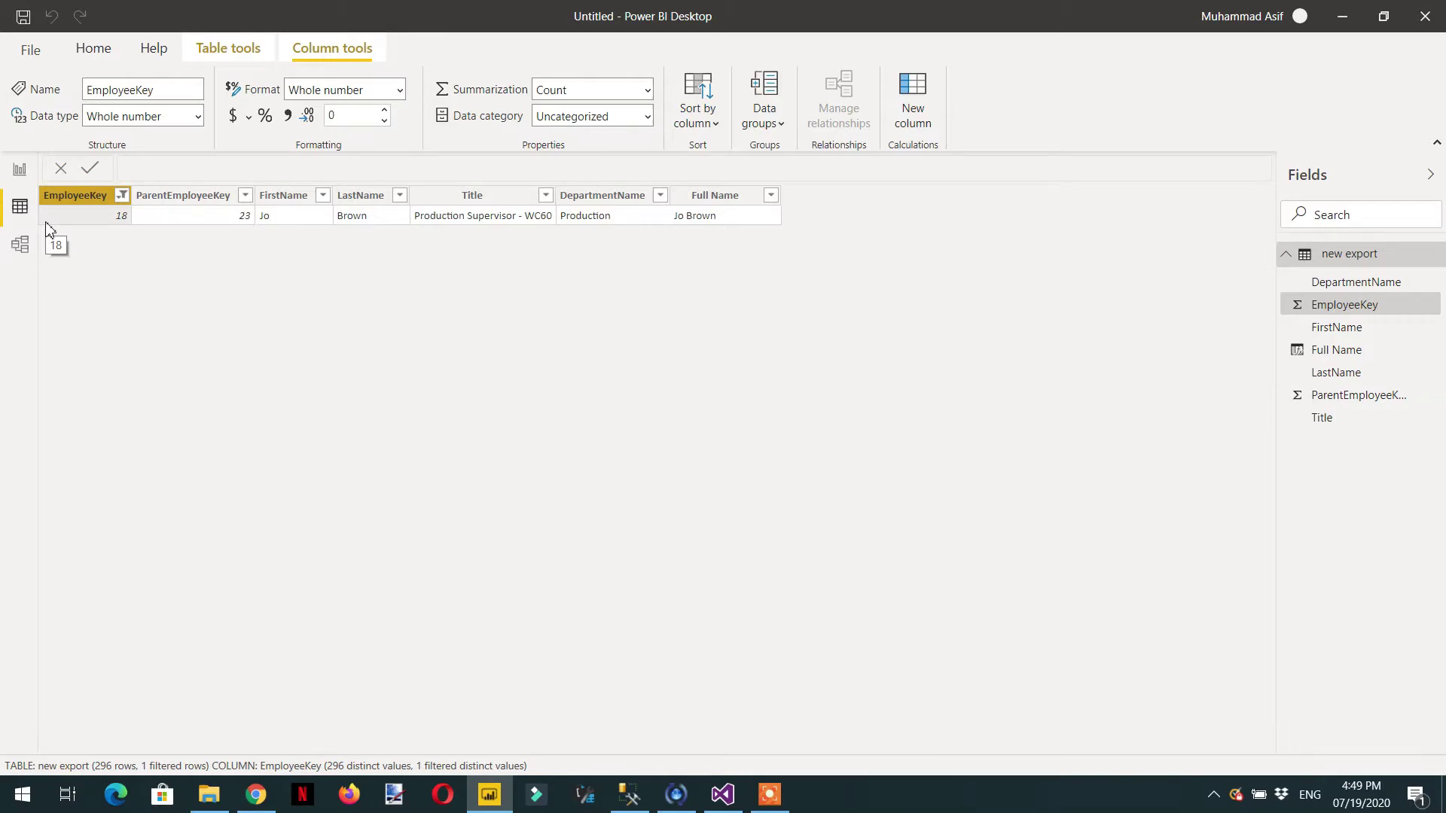
pyautogui.click(123, 197)
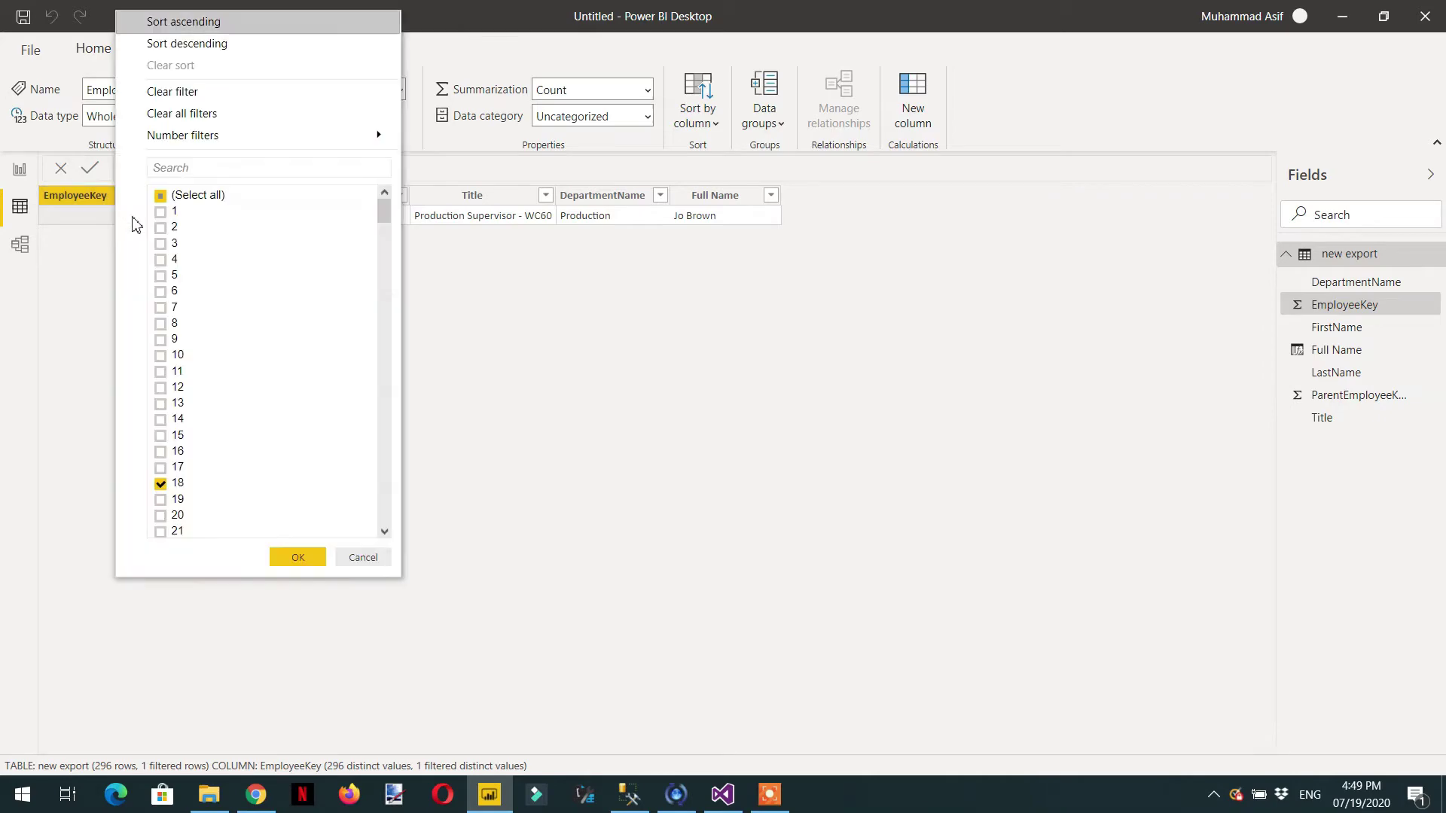
pyautogui.click(210, 94)
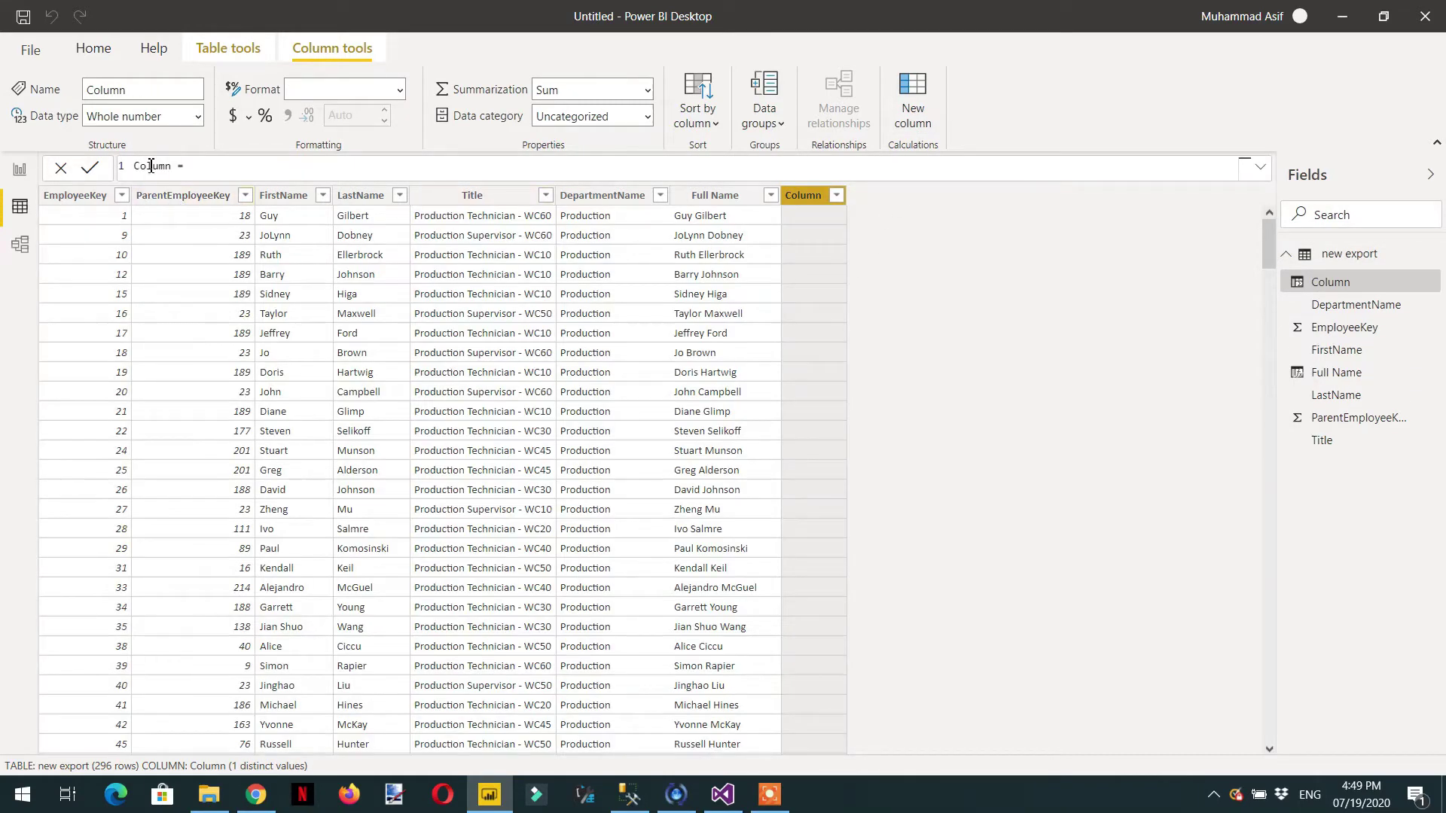
# Define the new calculated column as Path = PATH('new export'[EmployeeKey],'new export'[ParentEmployeeKey]).
pyautogui.doubleClick(154, 168)
pyautogui.write('Path = ')
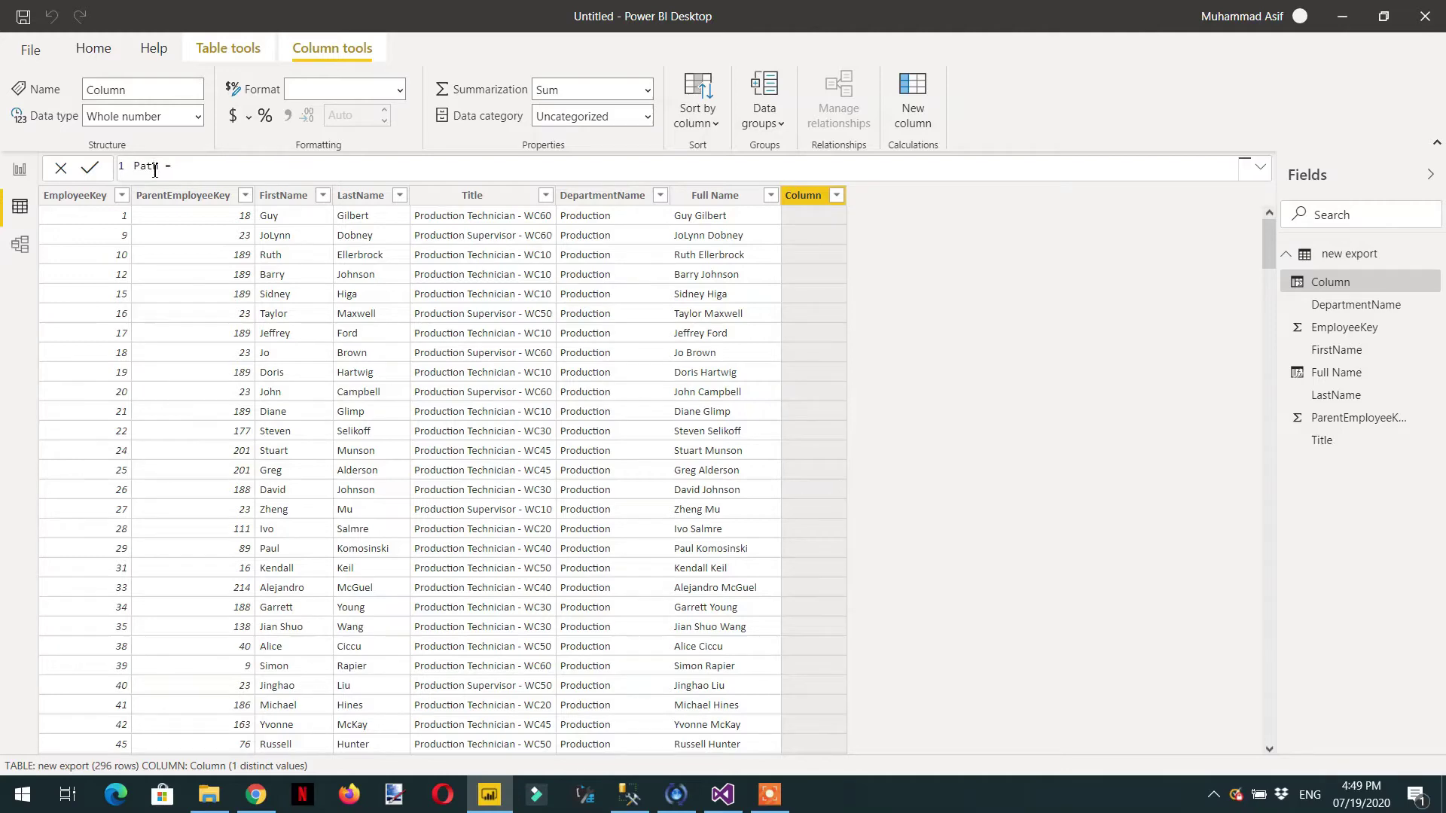
pyautogui.write('path')
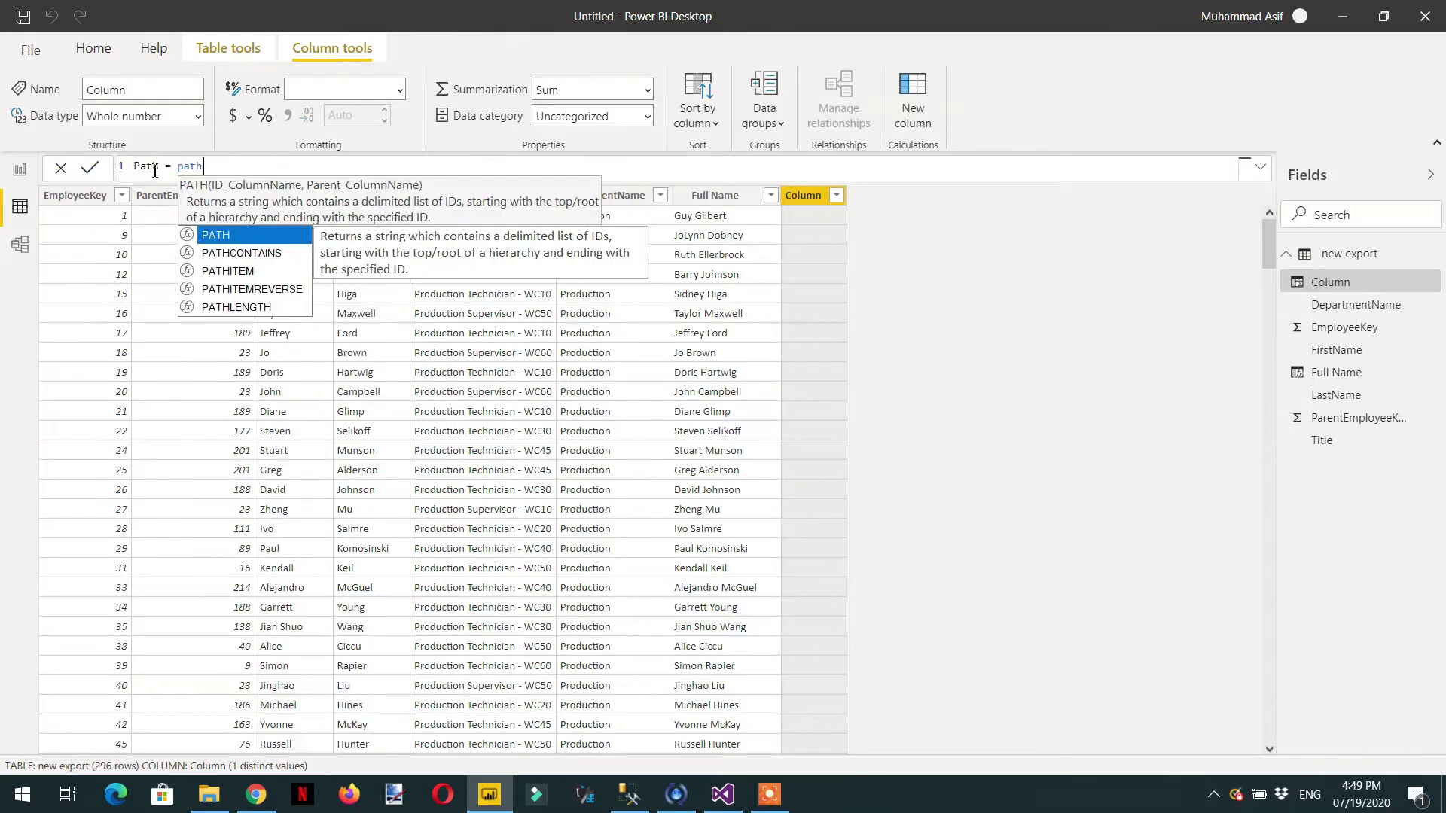
pyautogui.press('Tab')
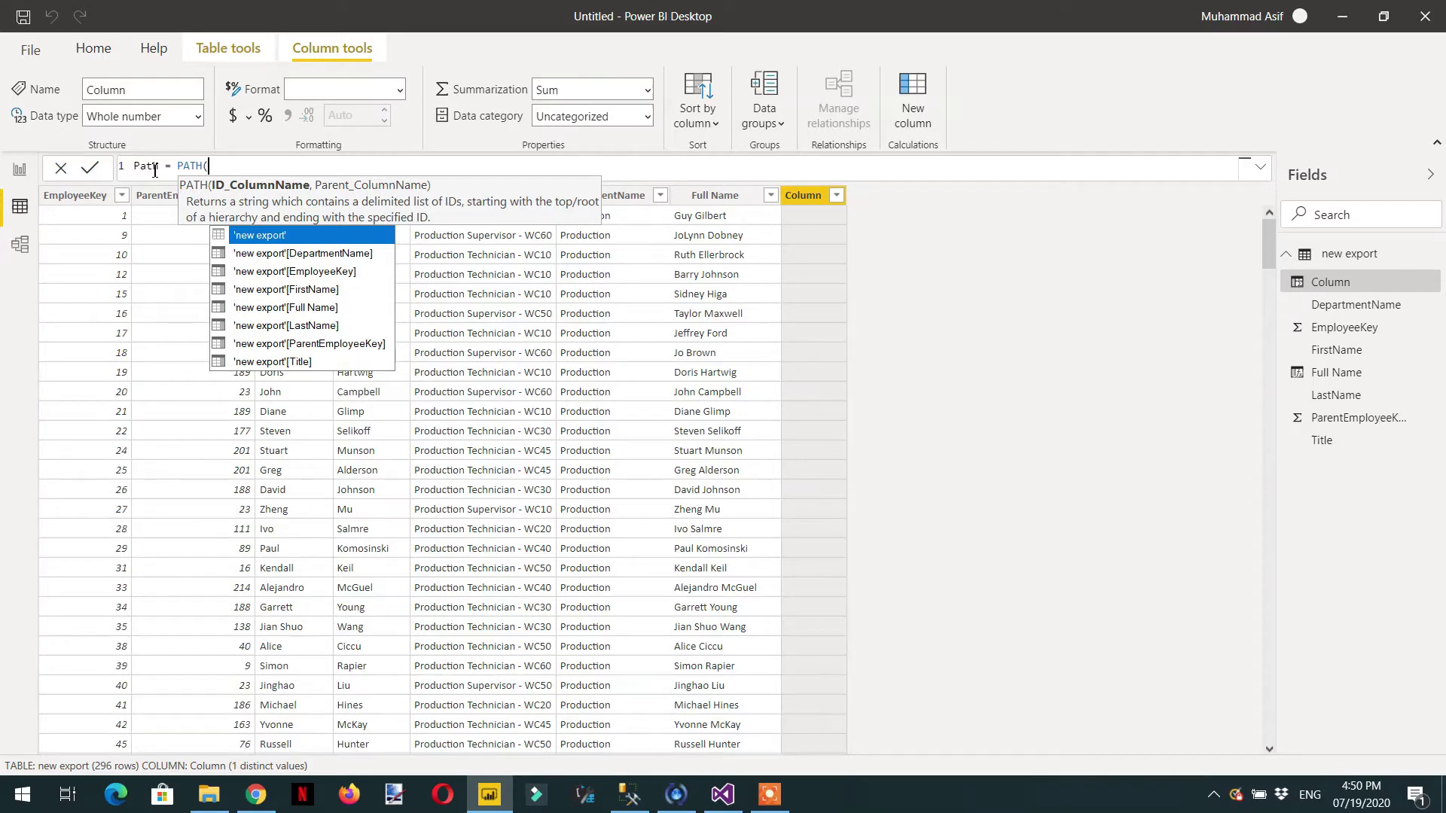
pyautogui.write('emp')
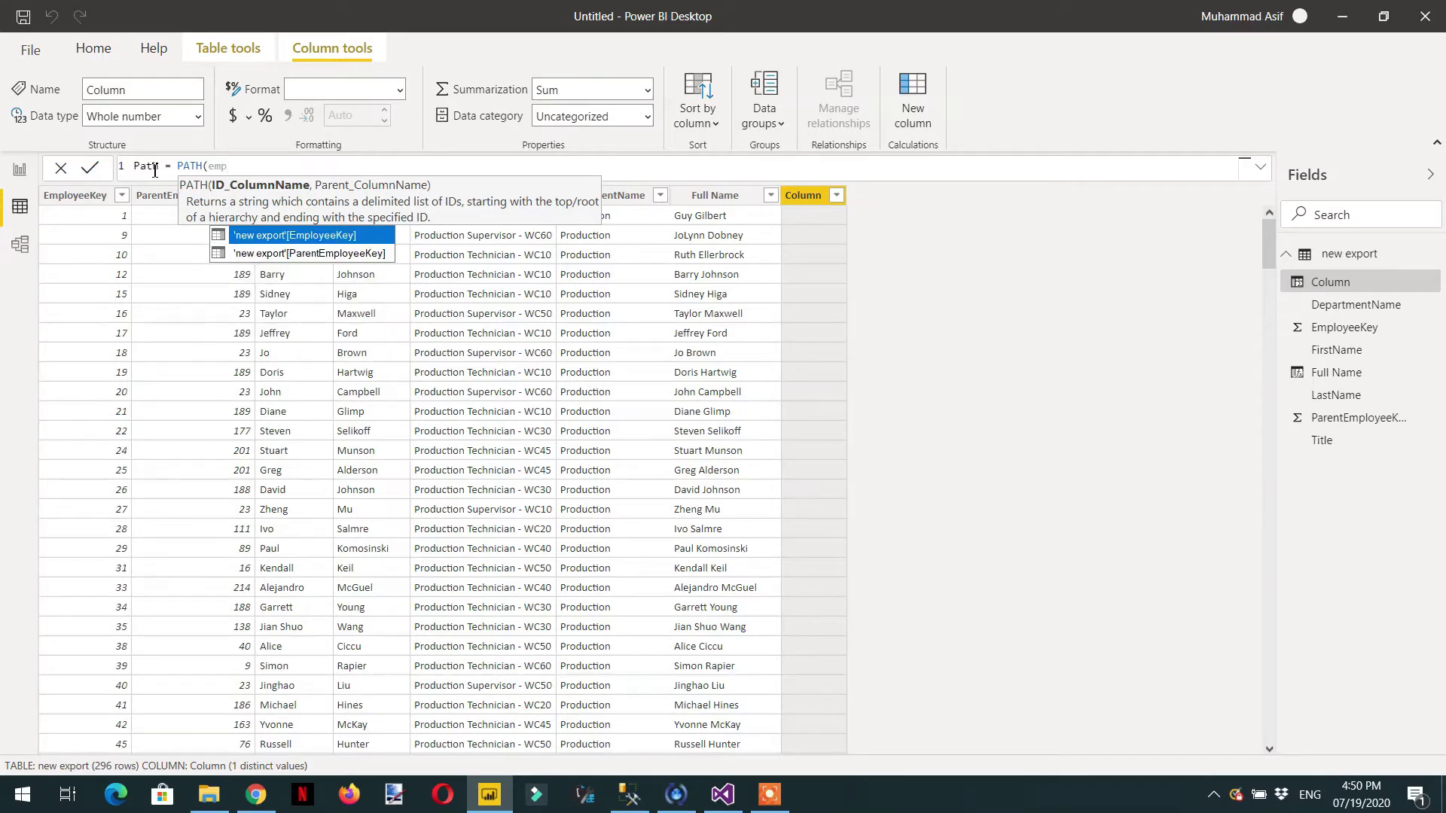
pyautogui.press('Tab')
pyautogui.write(',')
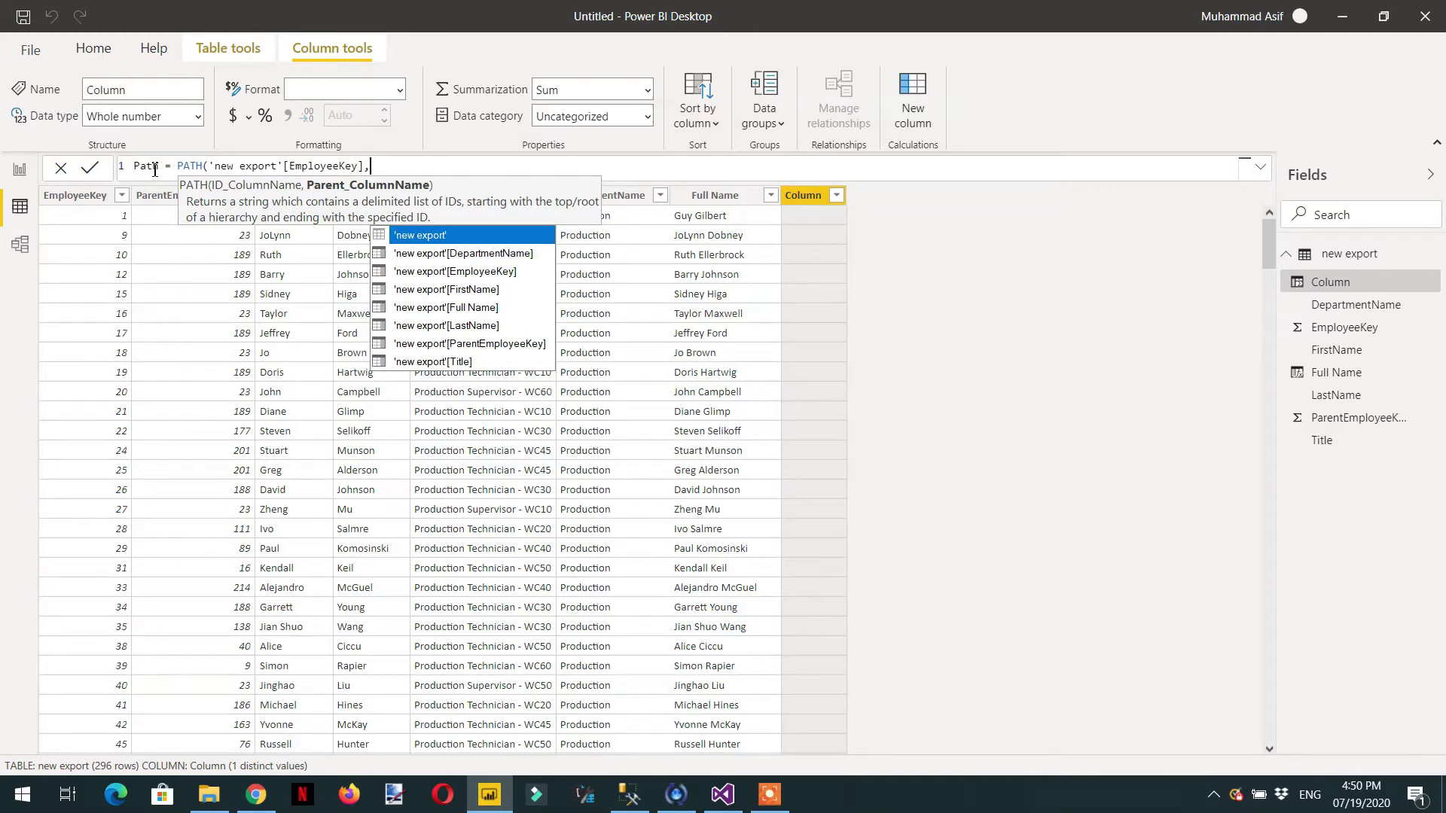
pyautogui.write('pare')
pyautogui.press('Tab')
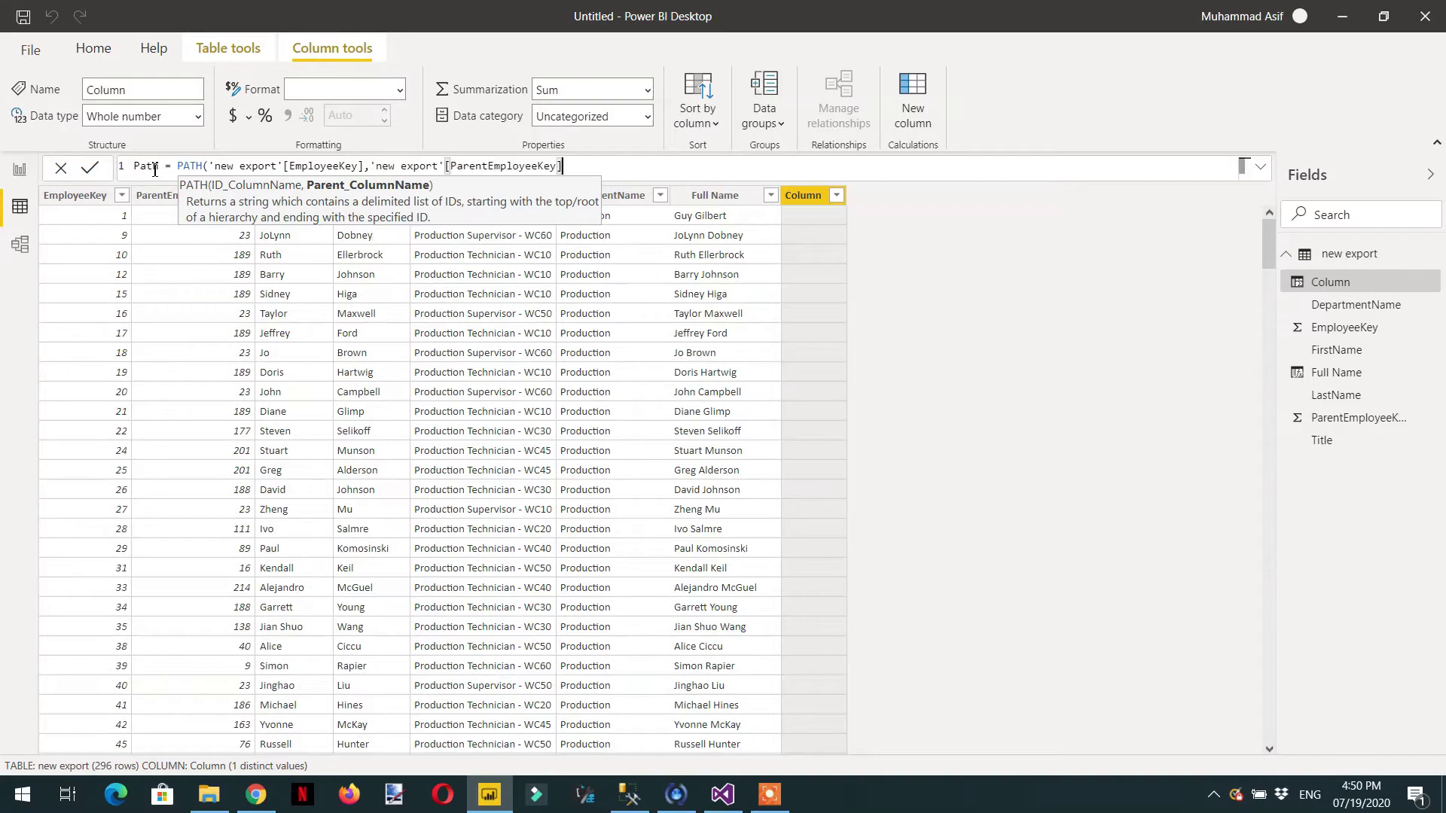
pyautogui.write(')')
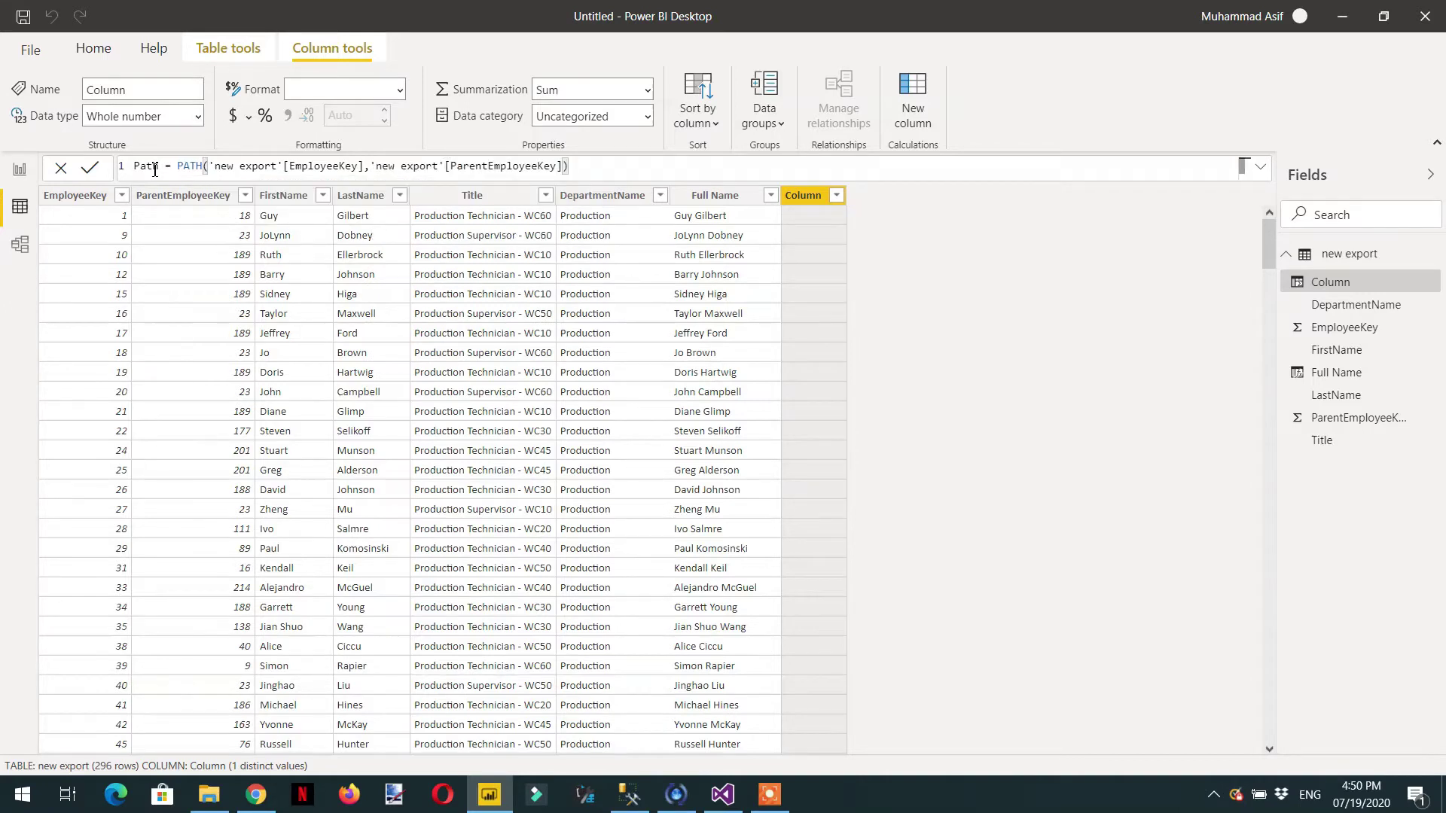
pyautogui.press('Return')
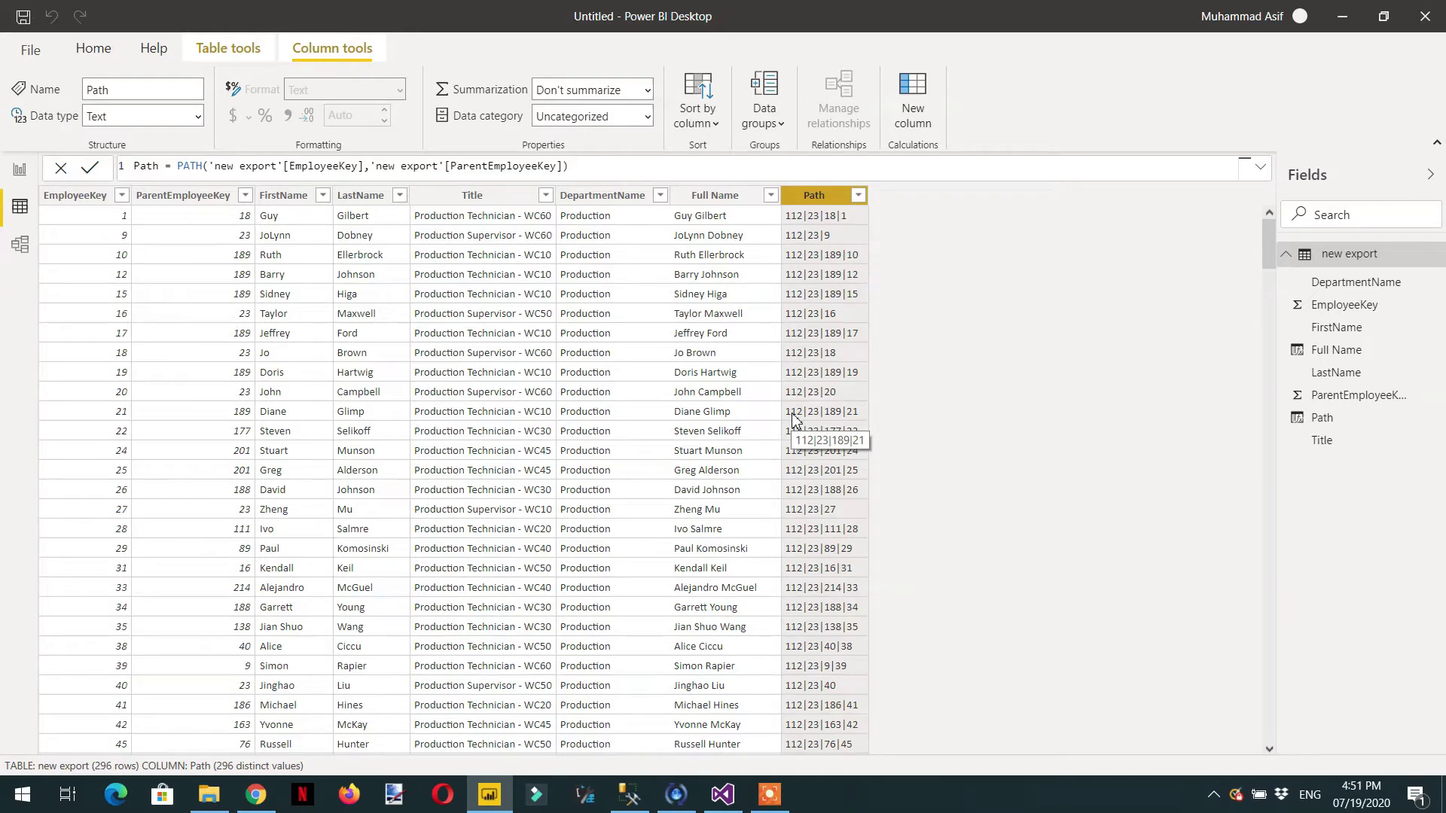
# Add a calculated column named Path length and begin its formula with the PATHLENGTH function.
pyautogui.scroll(-20, 787, 542)
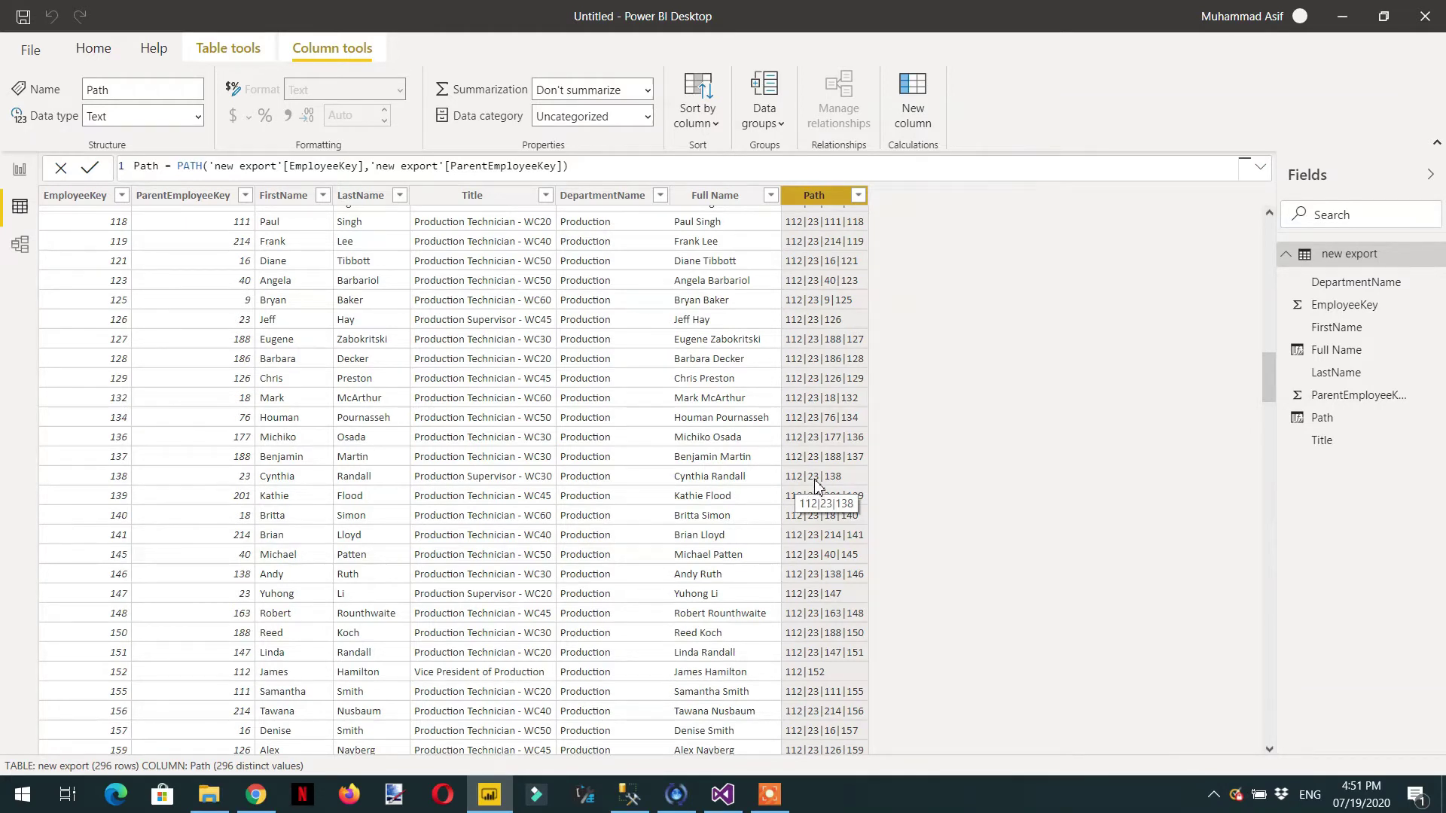
pyautogui.scroll(20, 836, 489)
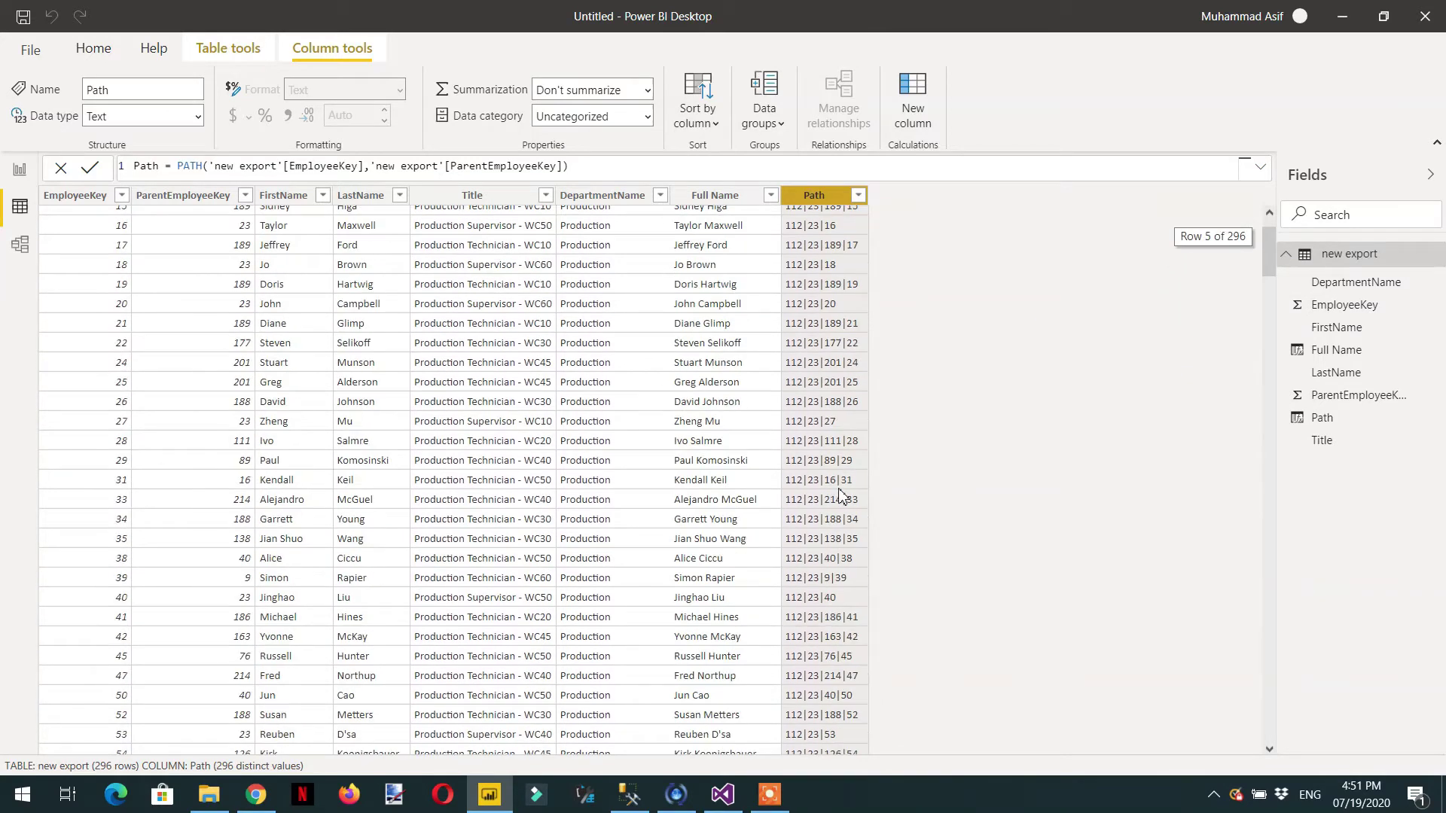
pyautogui.scroll(2, 841, 495)
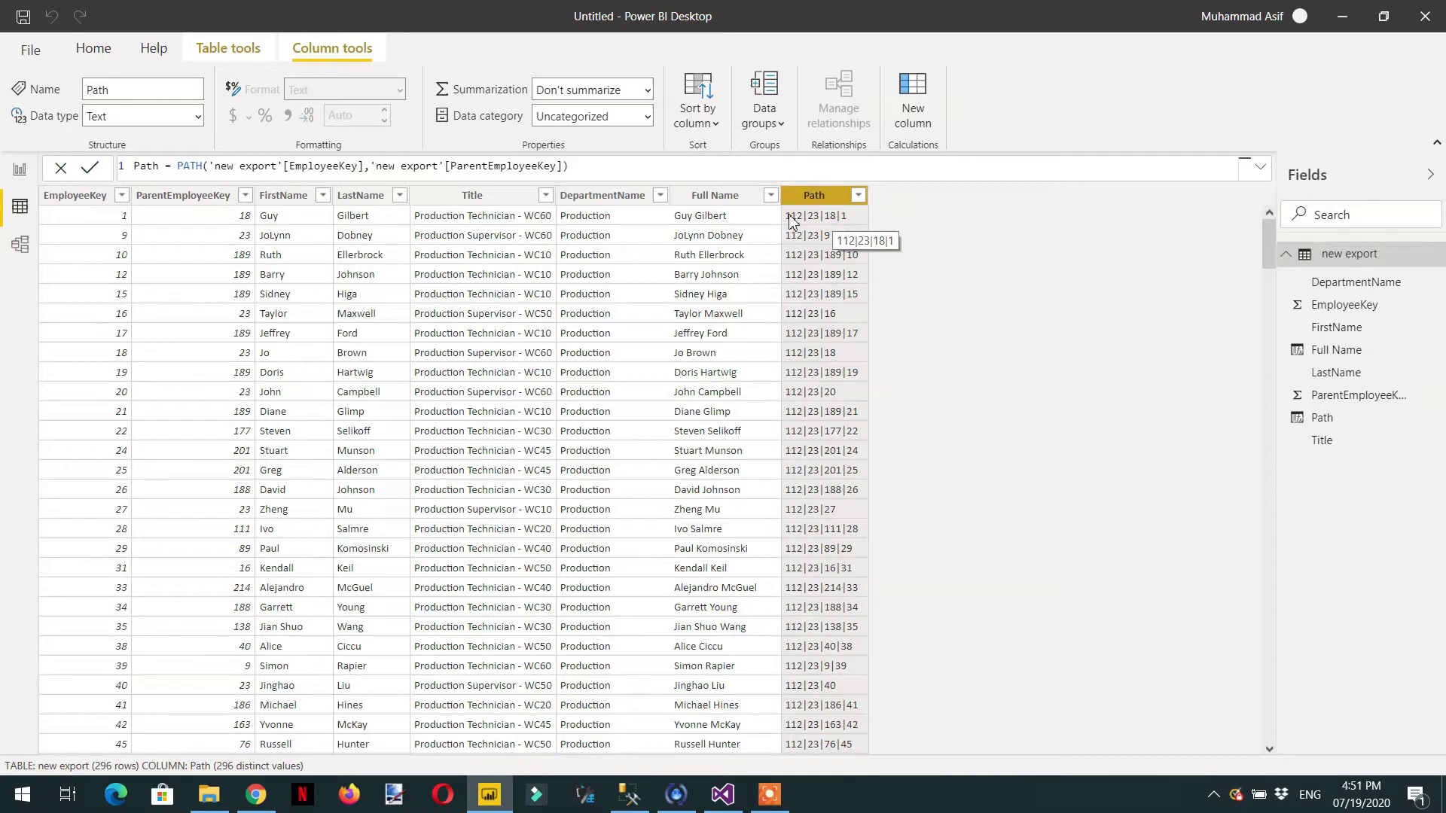
pyautogui.click(917, 128)
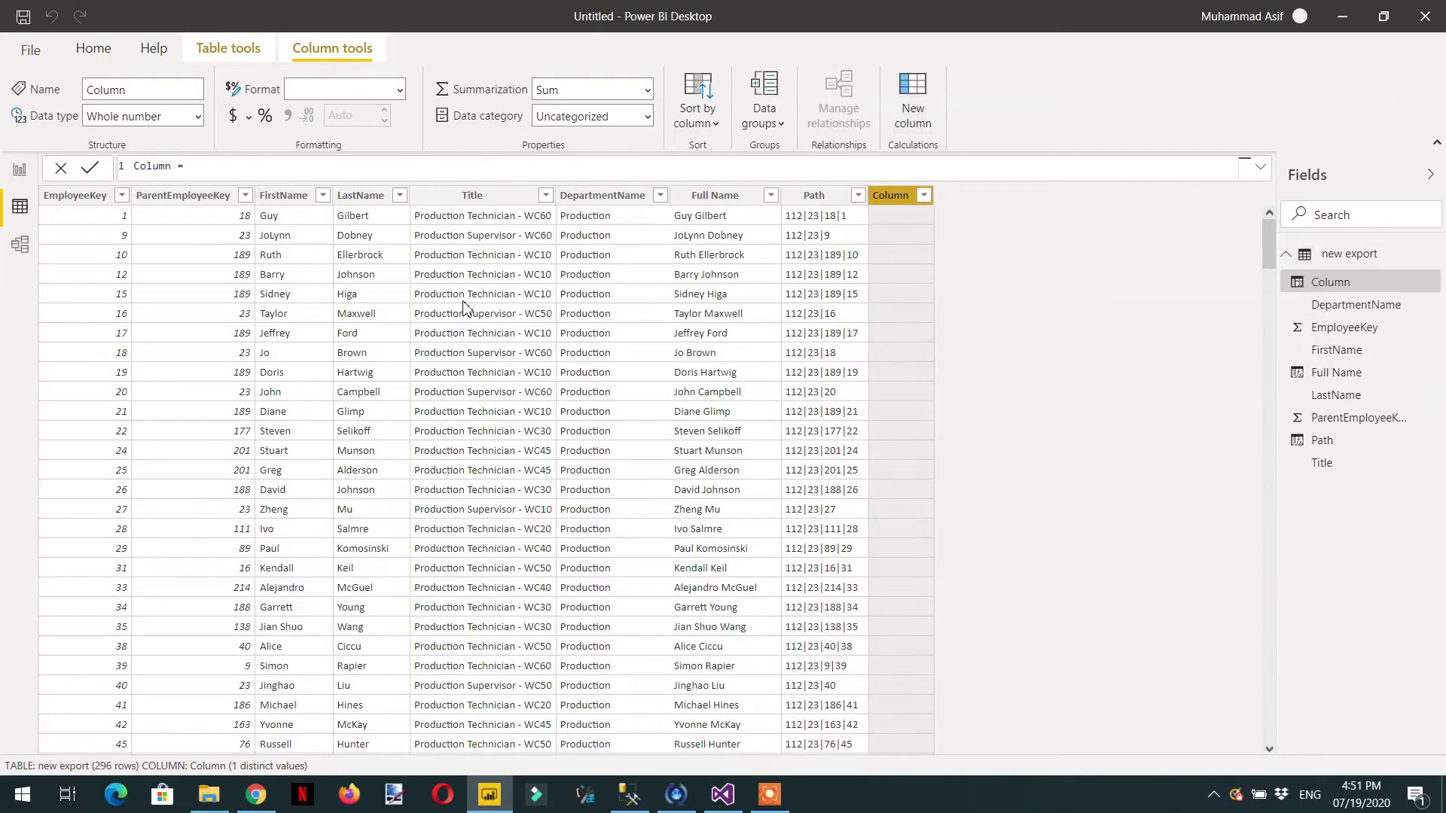
pyautogui.doubleClick(148, 167)
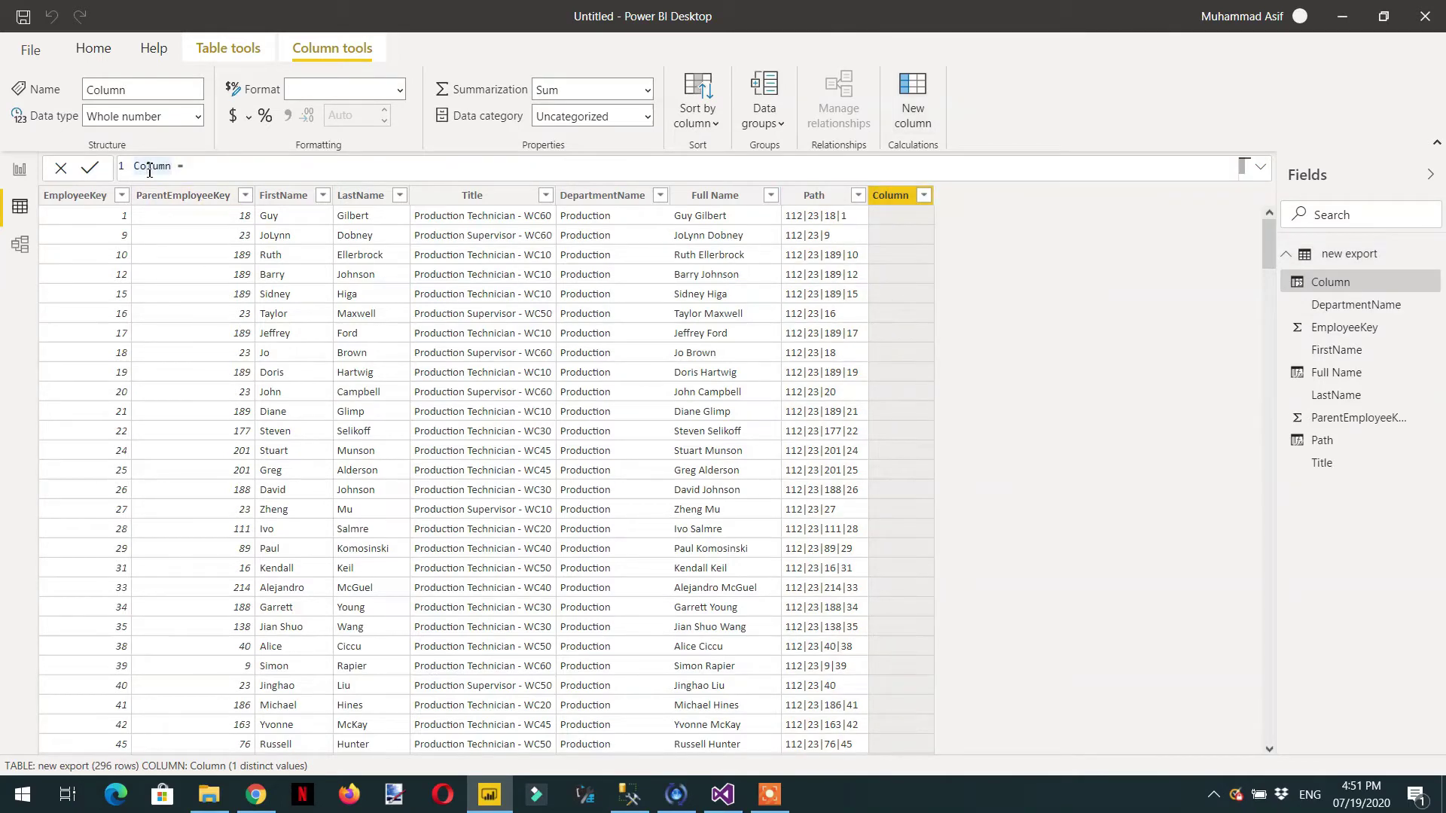
pyautogui.doubleClick(143, 166)
pyautogui.write('Path length = path')
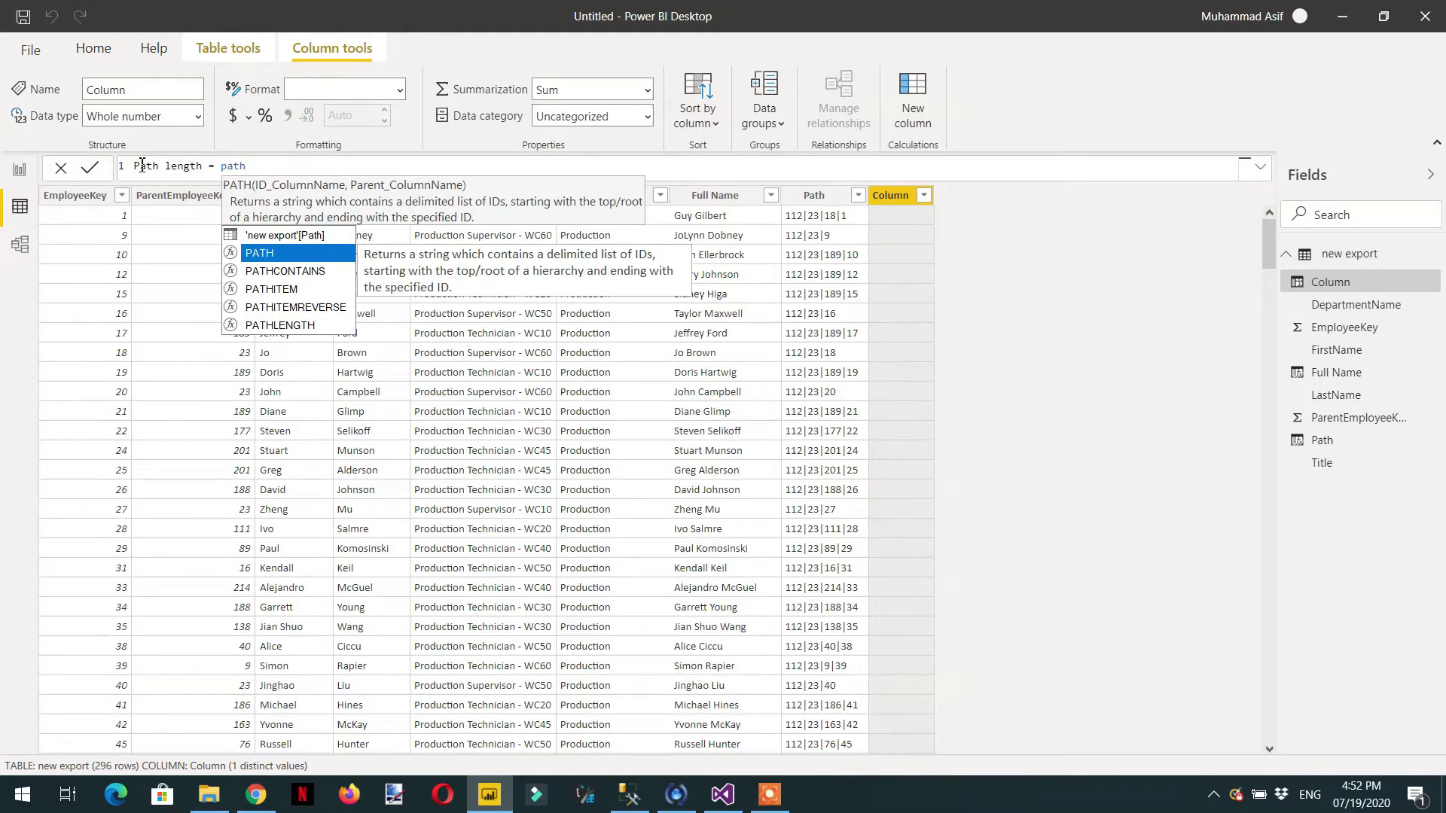
pyautogui.press('Down')
pyautogui.press('Down')
pyautogui.press('Down')
pyautogui.press('Down')
pyautogui.press('Tab')
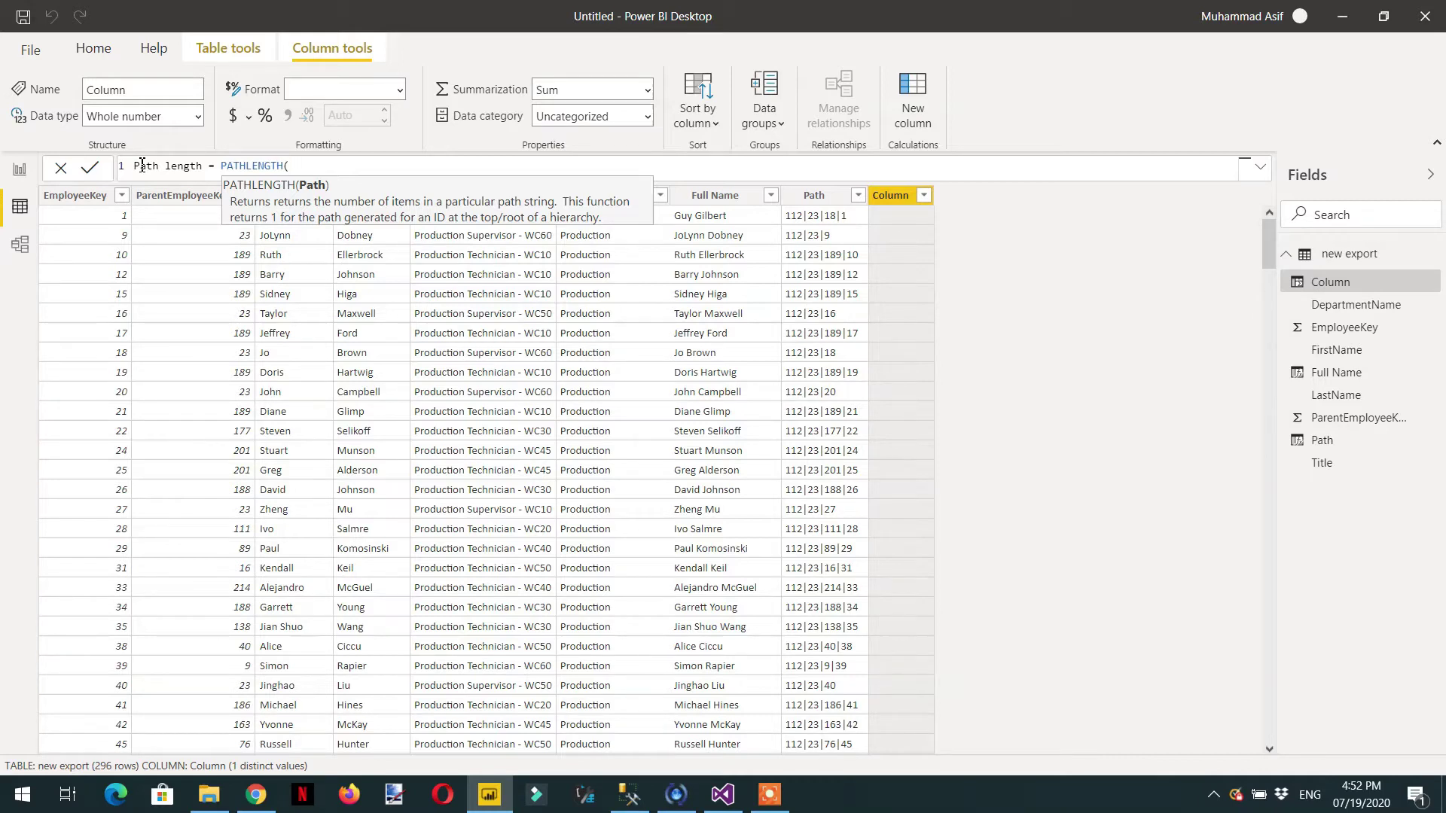
# Complete the PATHLENGTH formula with 'new export'[Path], commit it, and view the Path length column's filter values.
pyautogui.write('th')
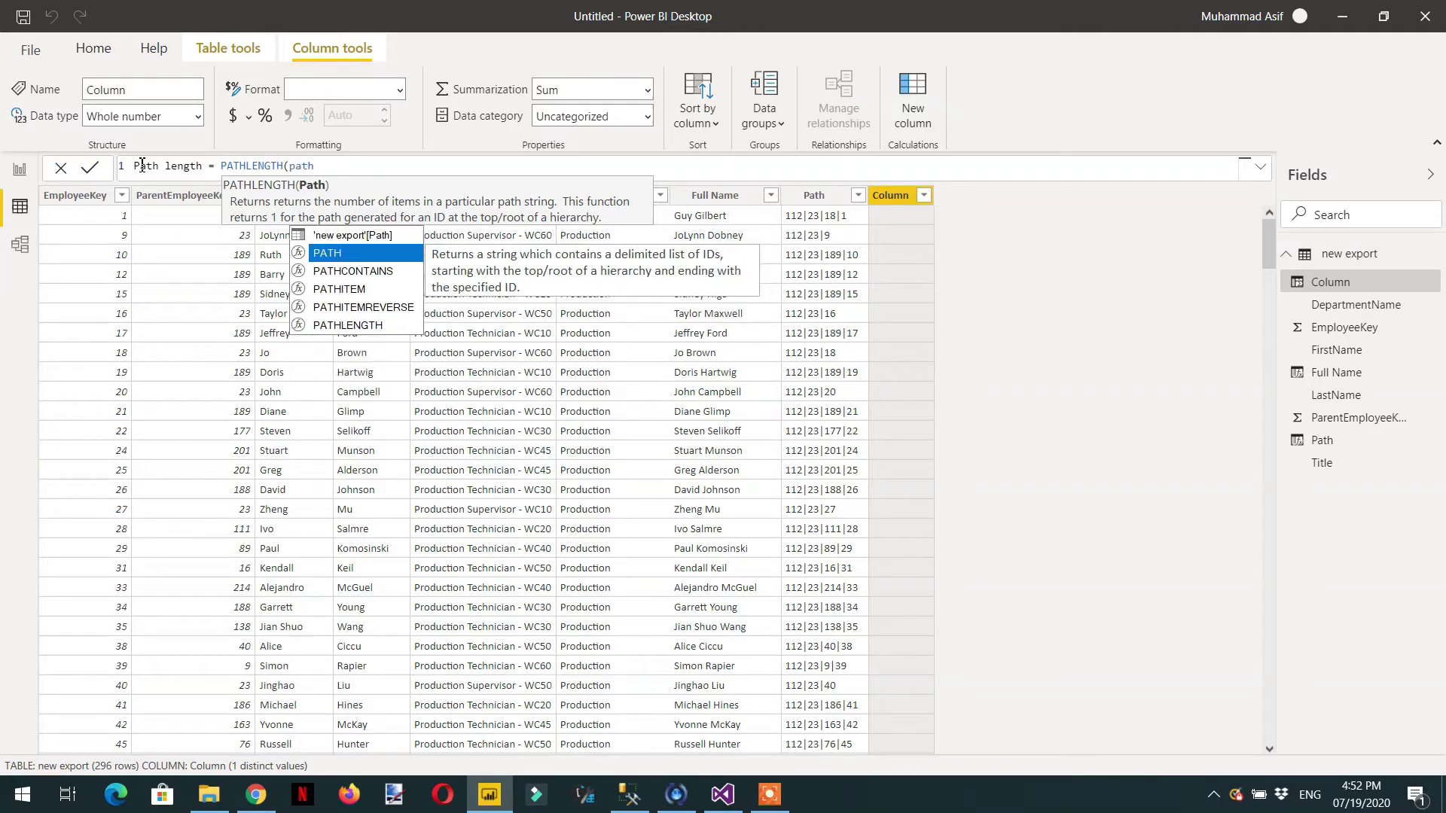
pyautogui.press('Up')
pyautogui.press('Tab')
pyautogui.write(')')
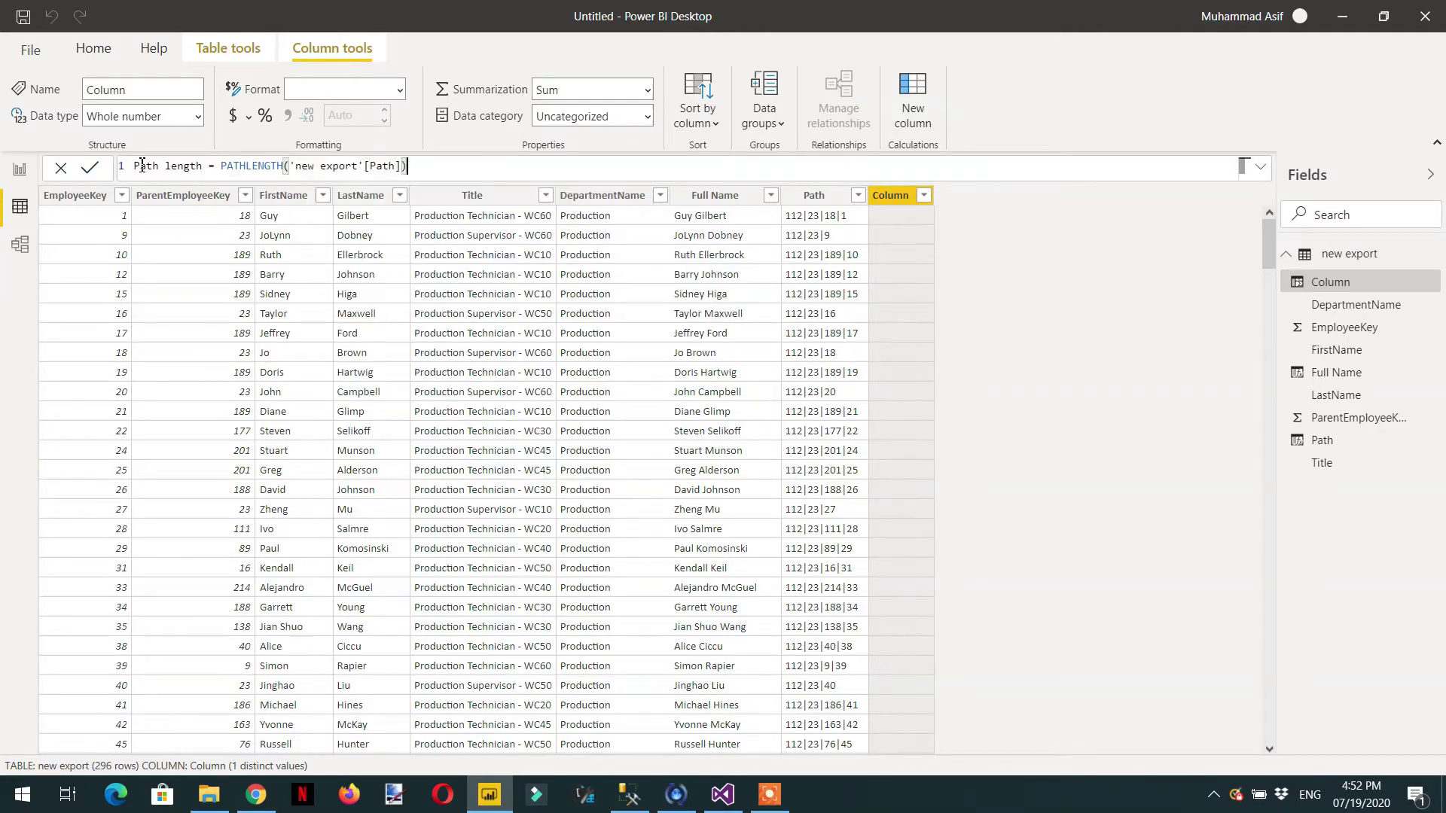
pyautogui.press('Return')
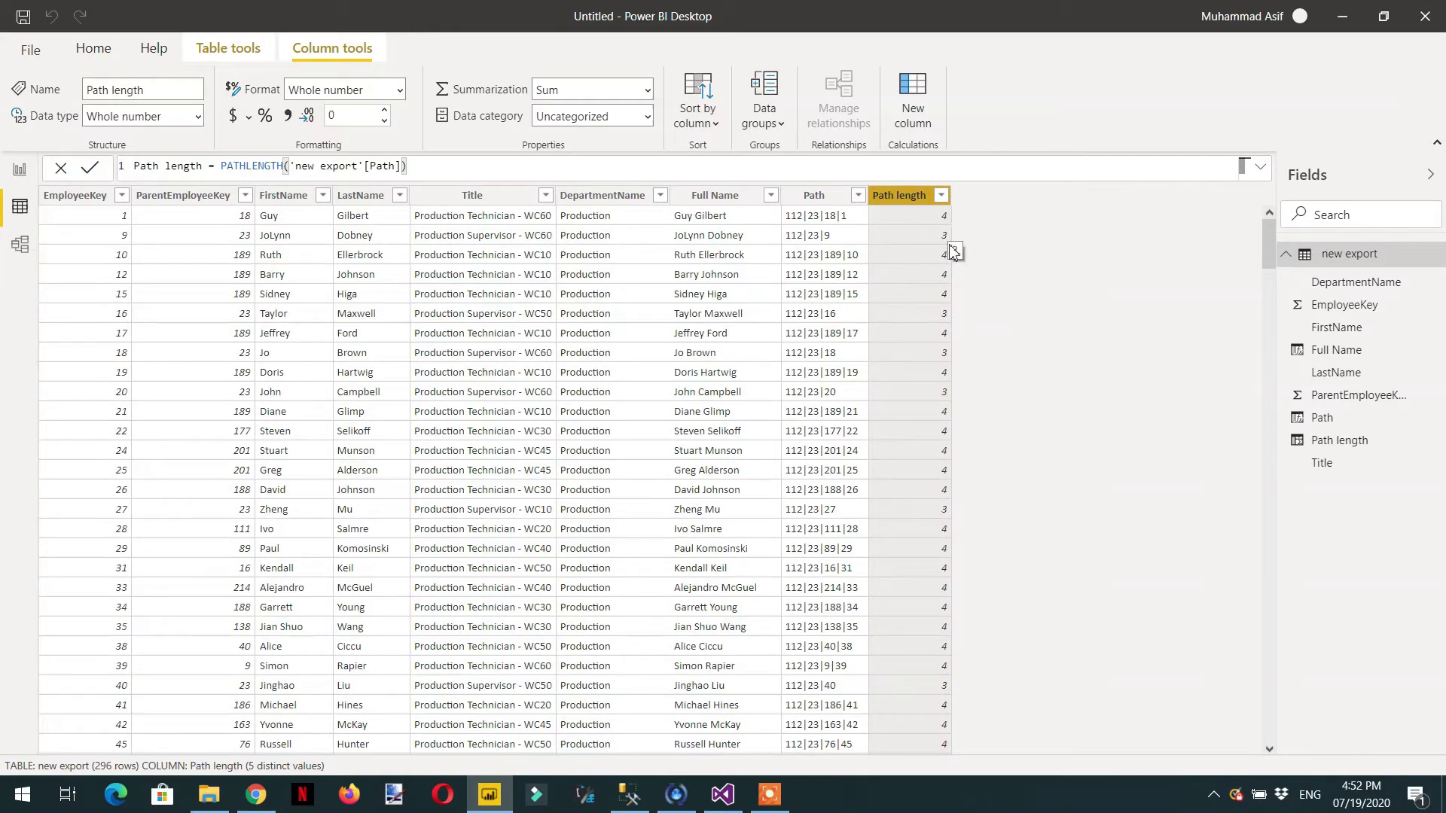
pyautogui.click(941, 197)
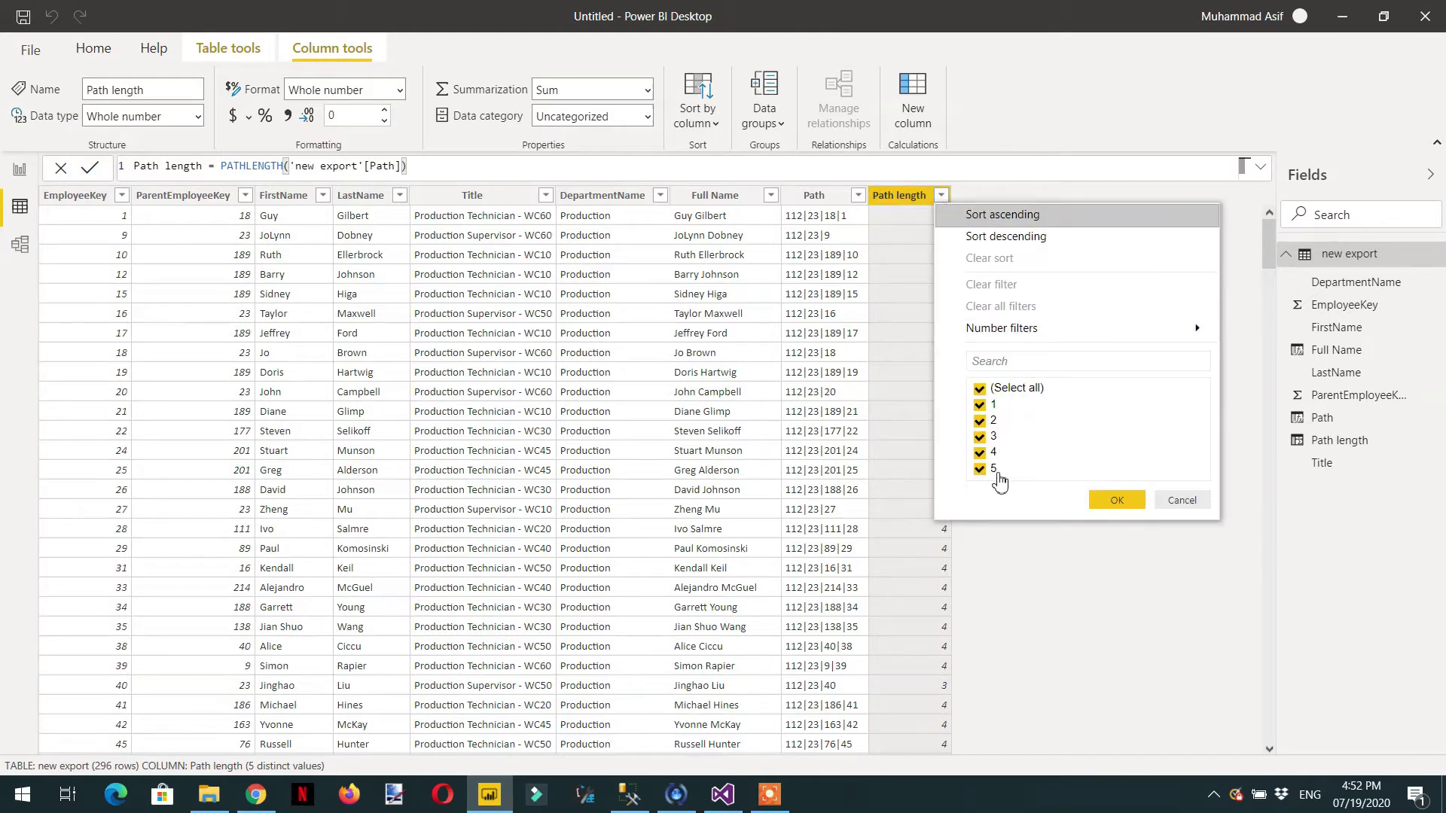
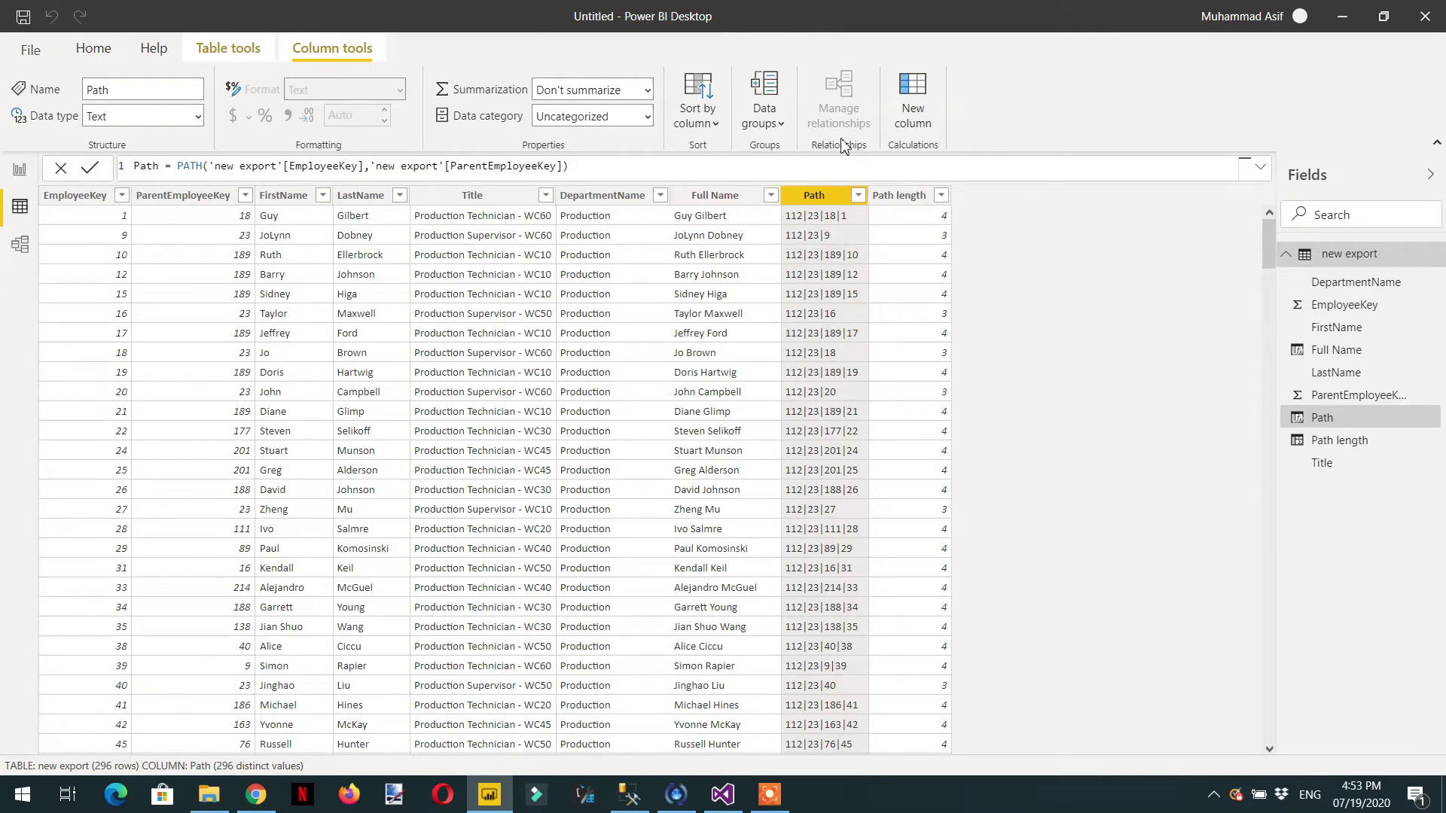
# Add another calculated column named Level-1 and begin its formula with the LOOKUPVALUE function.
pyautogui.click(911, 126)
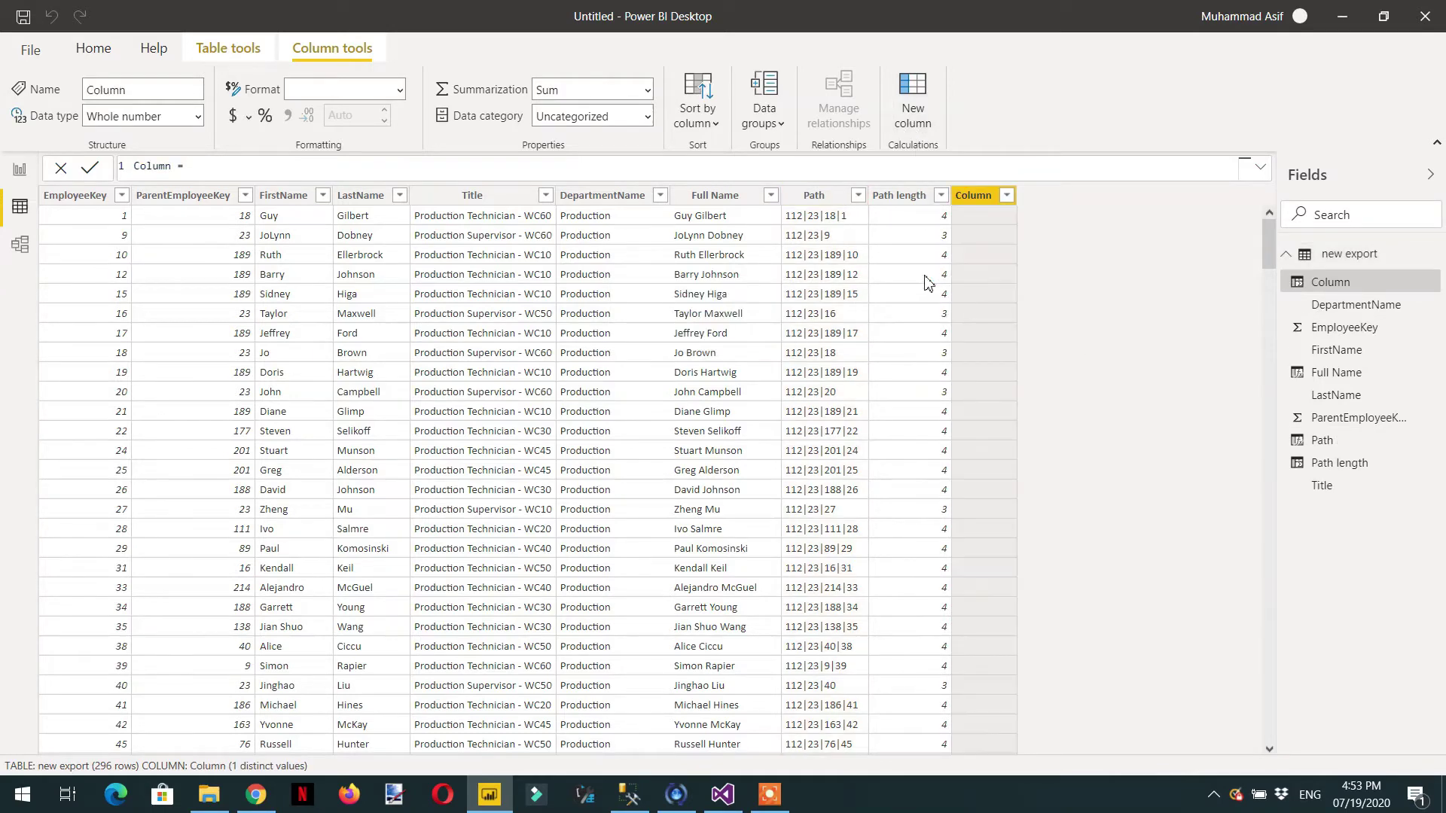
pyautogui.doubleClick(148, 165)
pyautogui.write('B')
pyautogui.press('BackSpace')
pyautogui.write('Level')
pyautogui.write('-1 = loo')
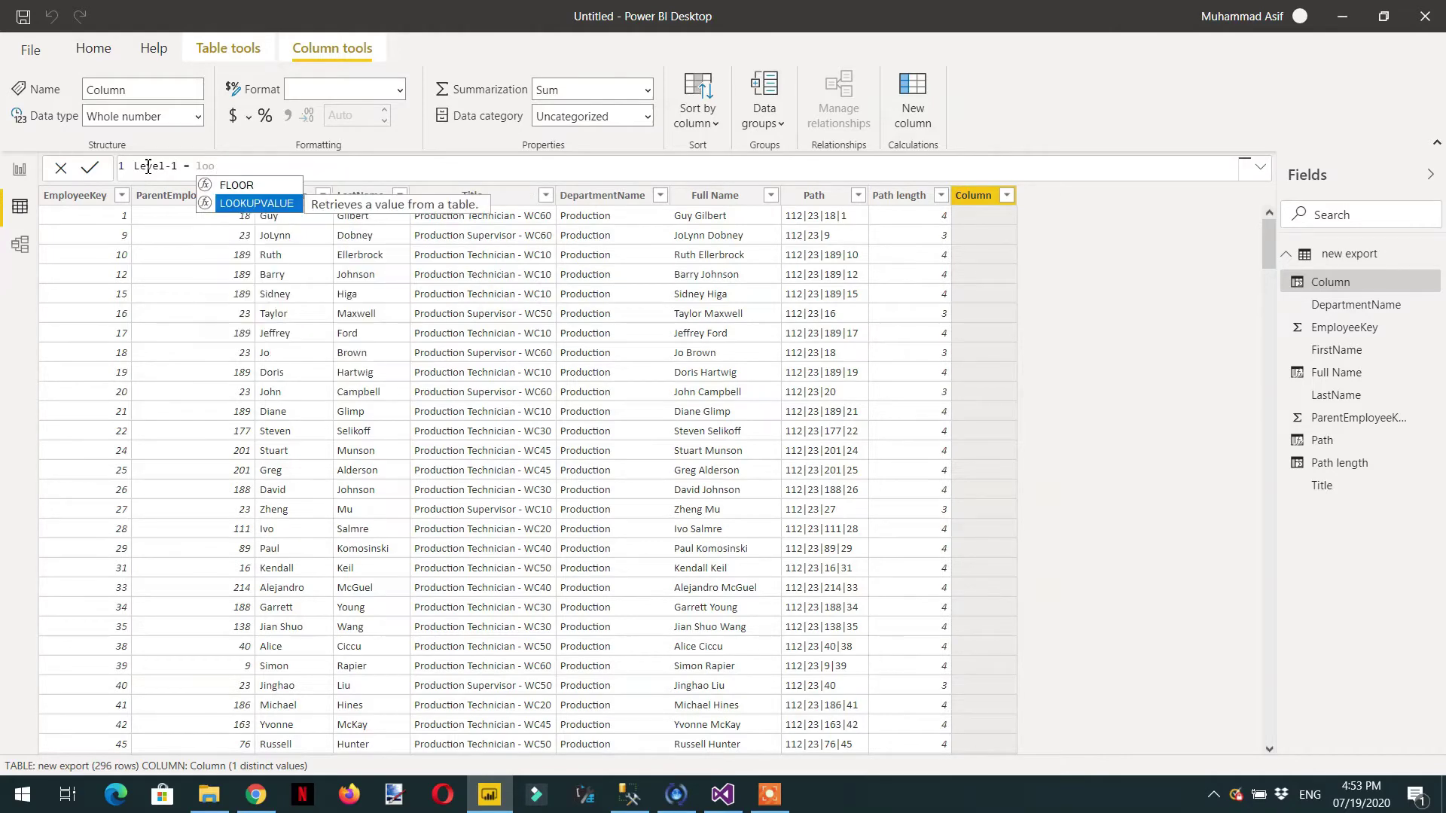
pyautogui.press('Tab')
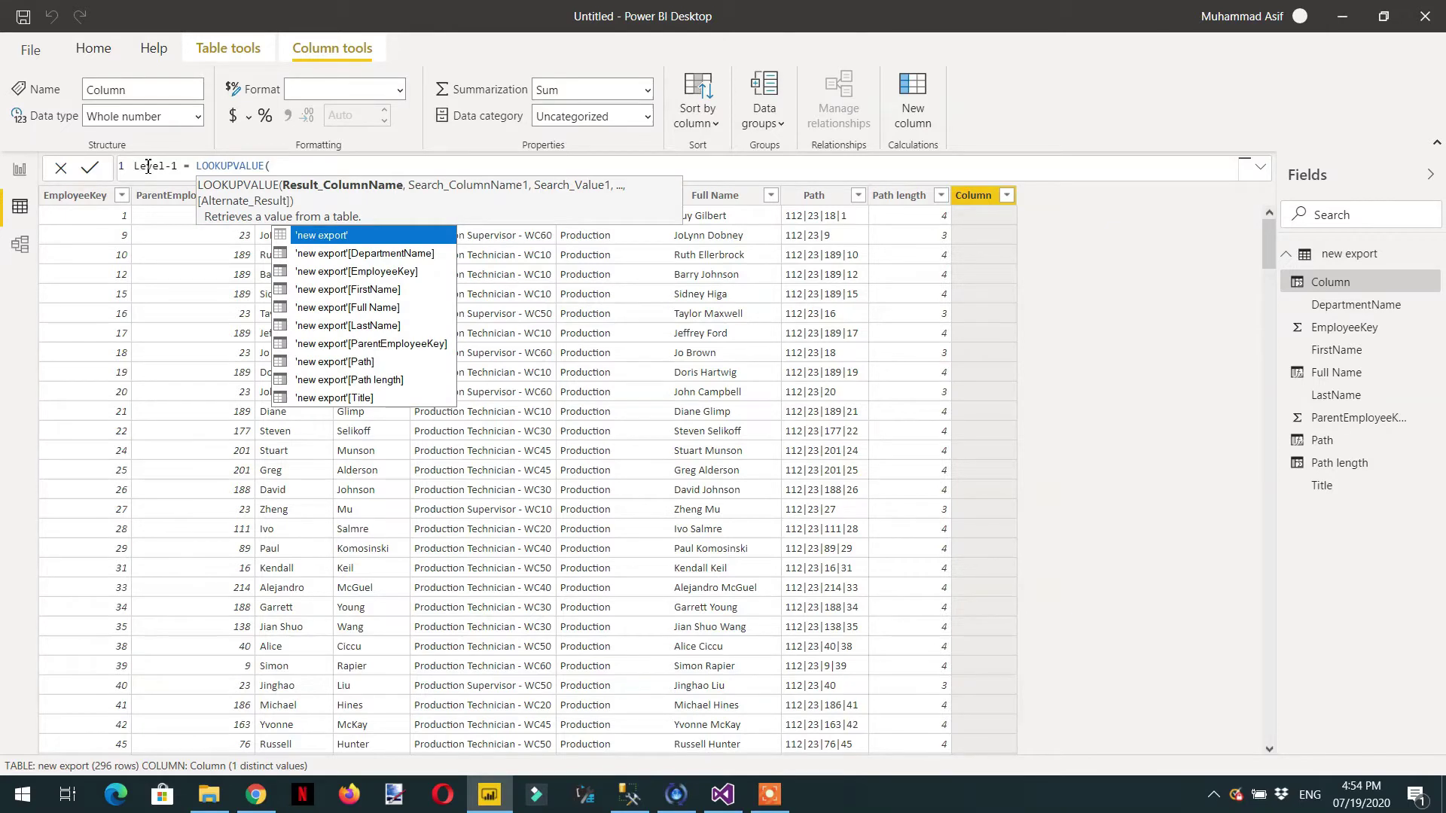
# Set LOOKUPVALUE's result column to 'new export'[Full Name] and its search column to 'new export'[EmployeeKey].
pyautogui.write('f')
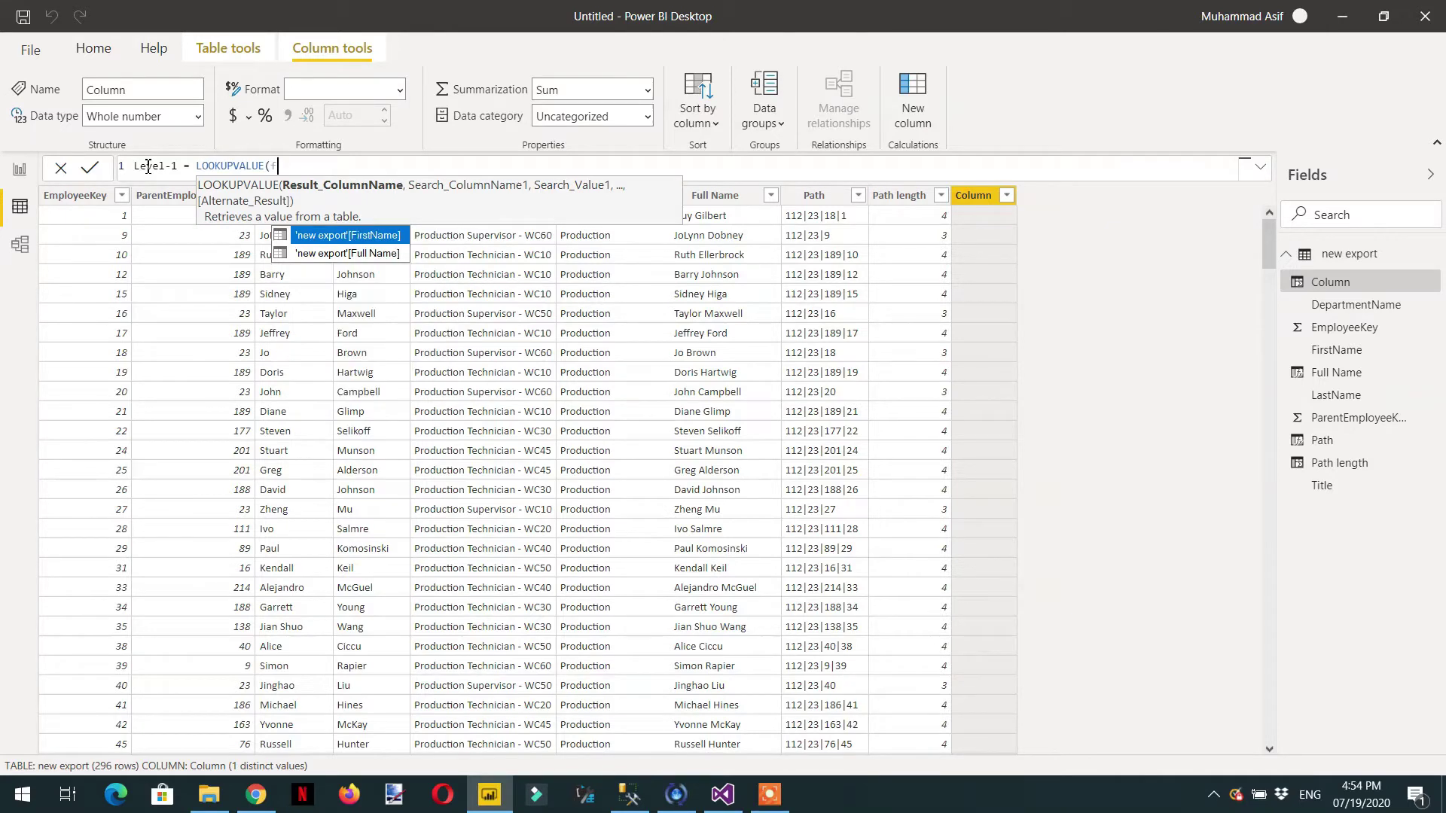
pyautogui.write('u')
pyautogui.press('Tab')
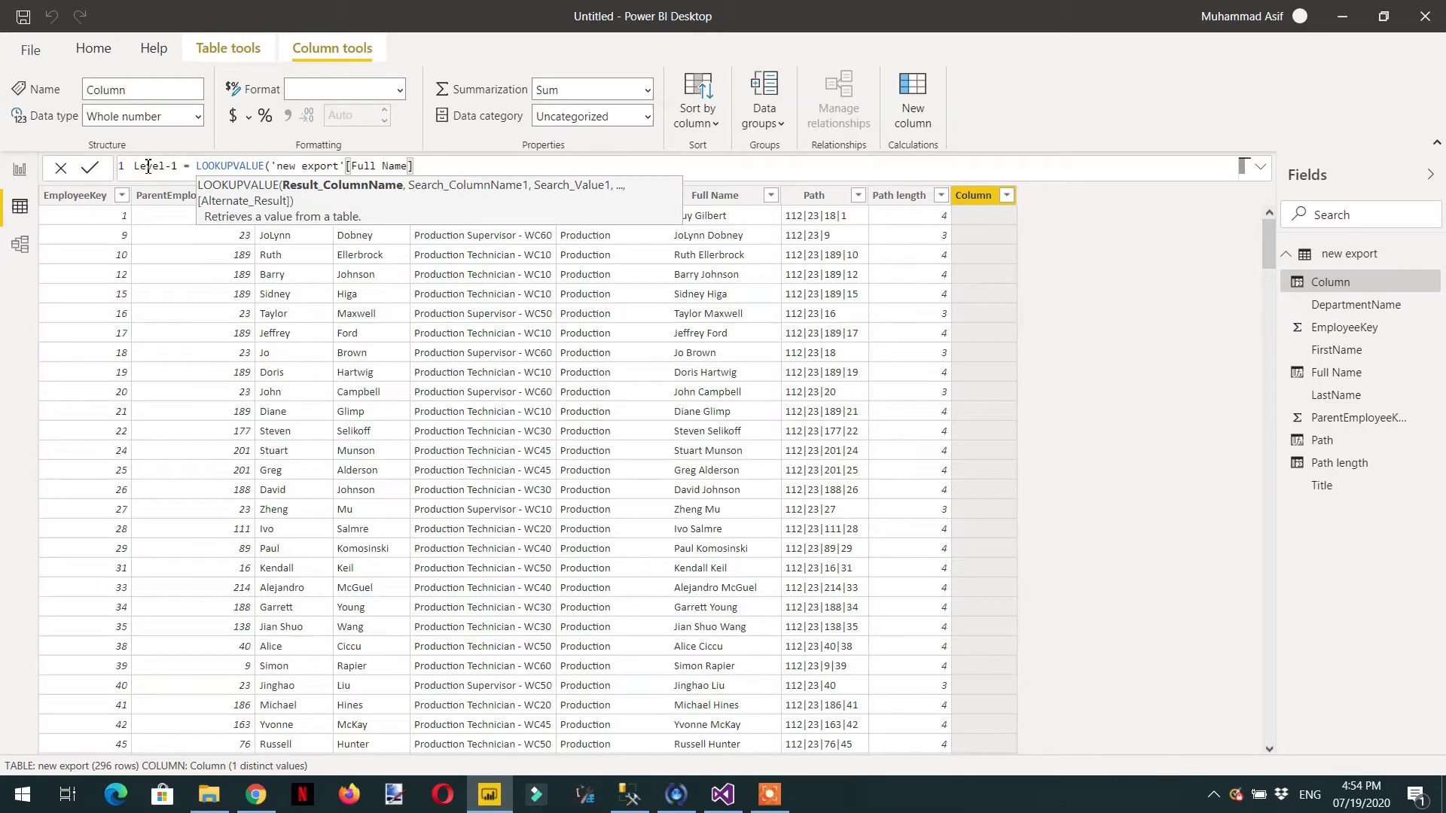
pyautogui.write(',')
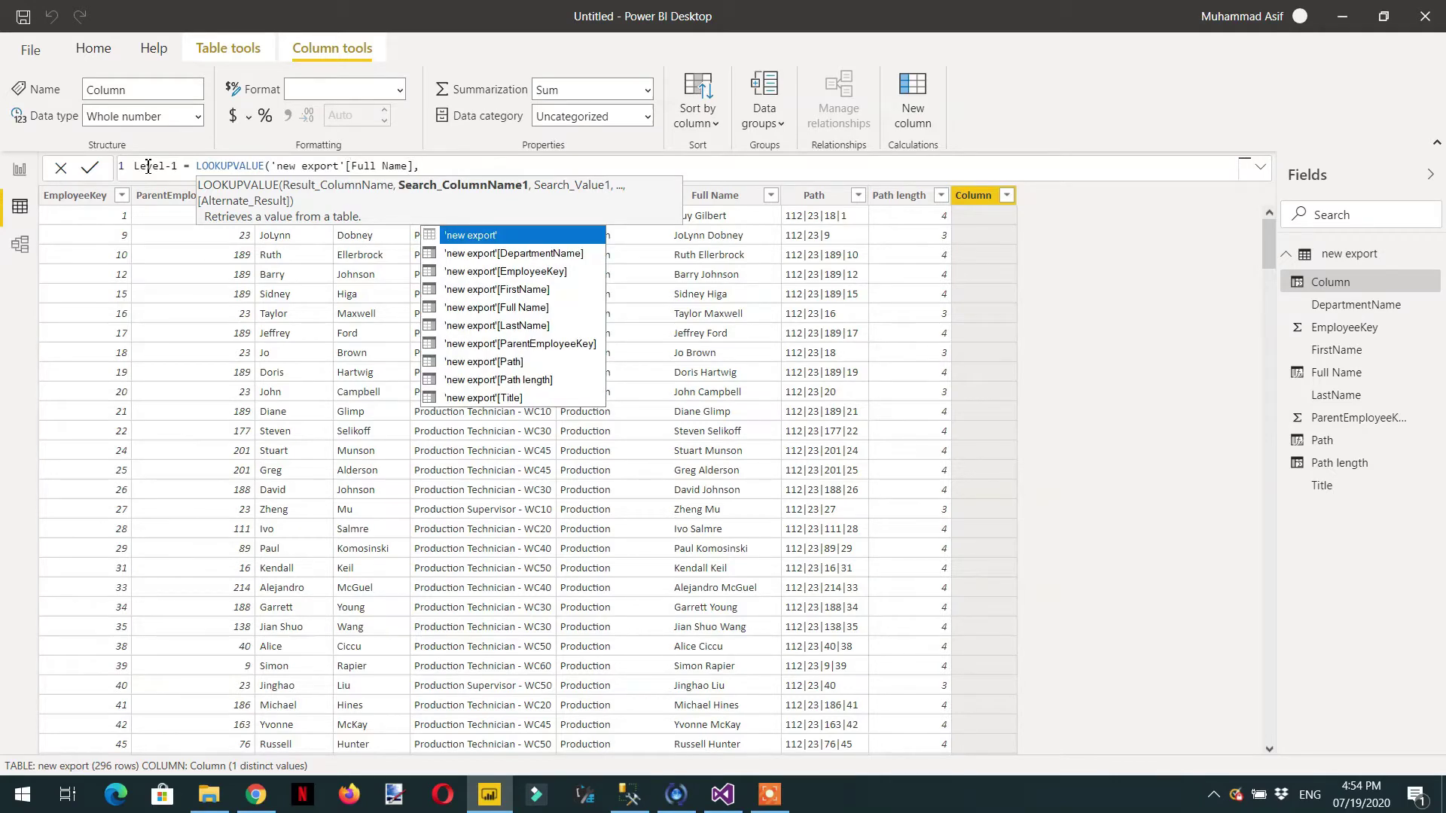
pyautogui.write('em')
pyautogui.press('Tab')
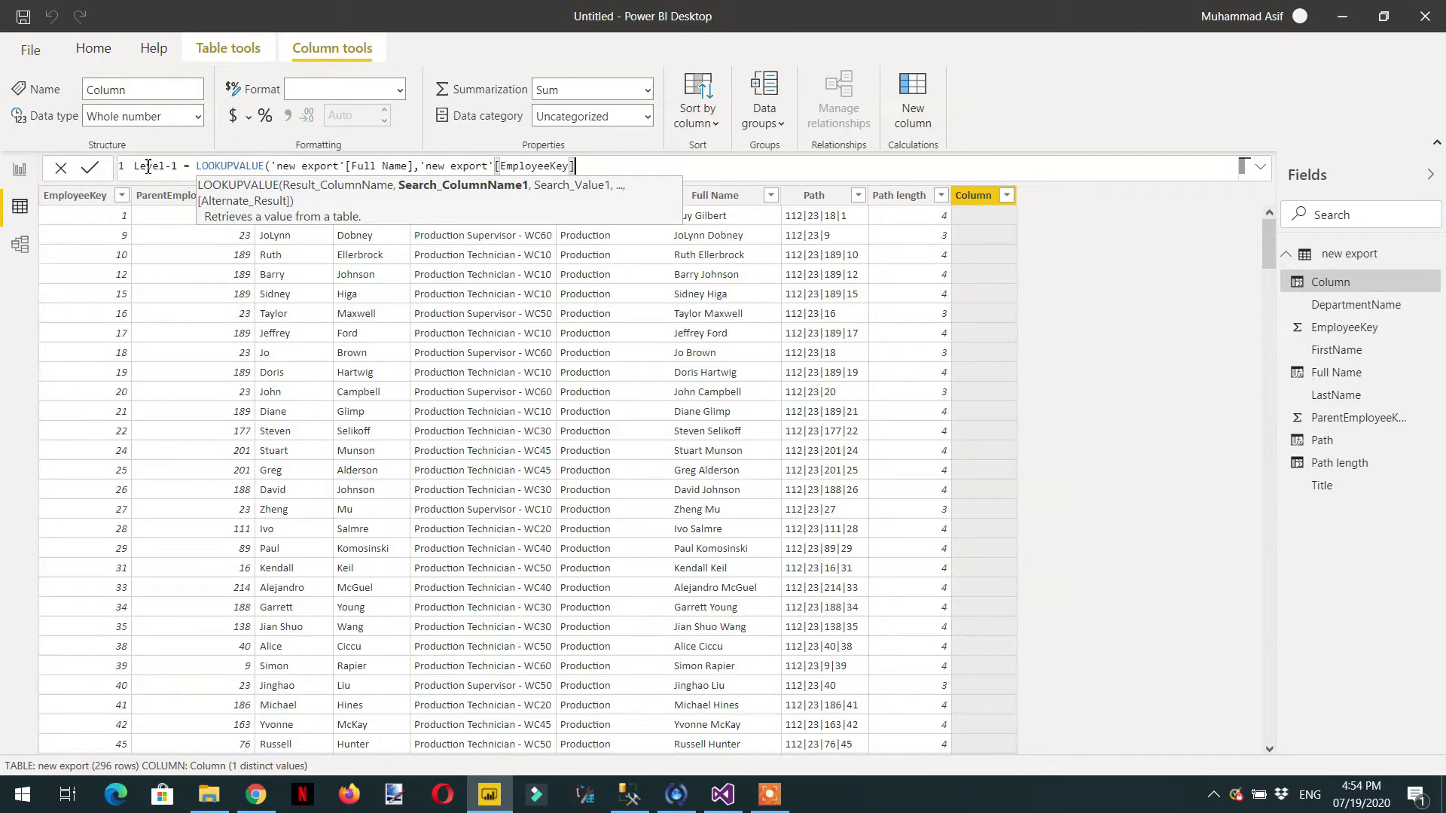
pyautogui.write(',')
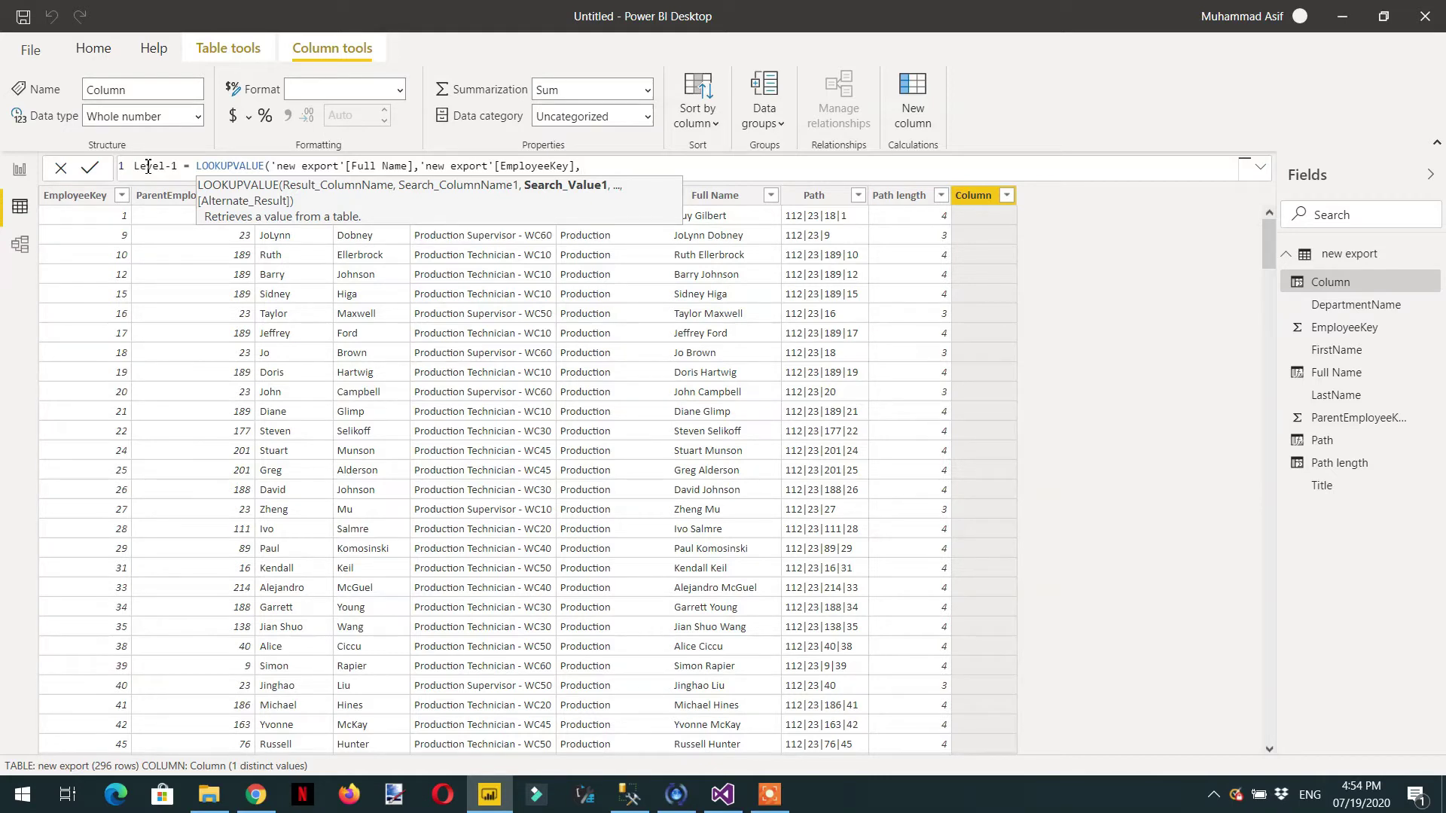
# Enter PATHITEM as the search value, with 'new export'[Path], position 1 and type INTEGER as its arguments.
pyautogui.write('path')
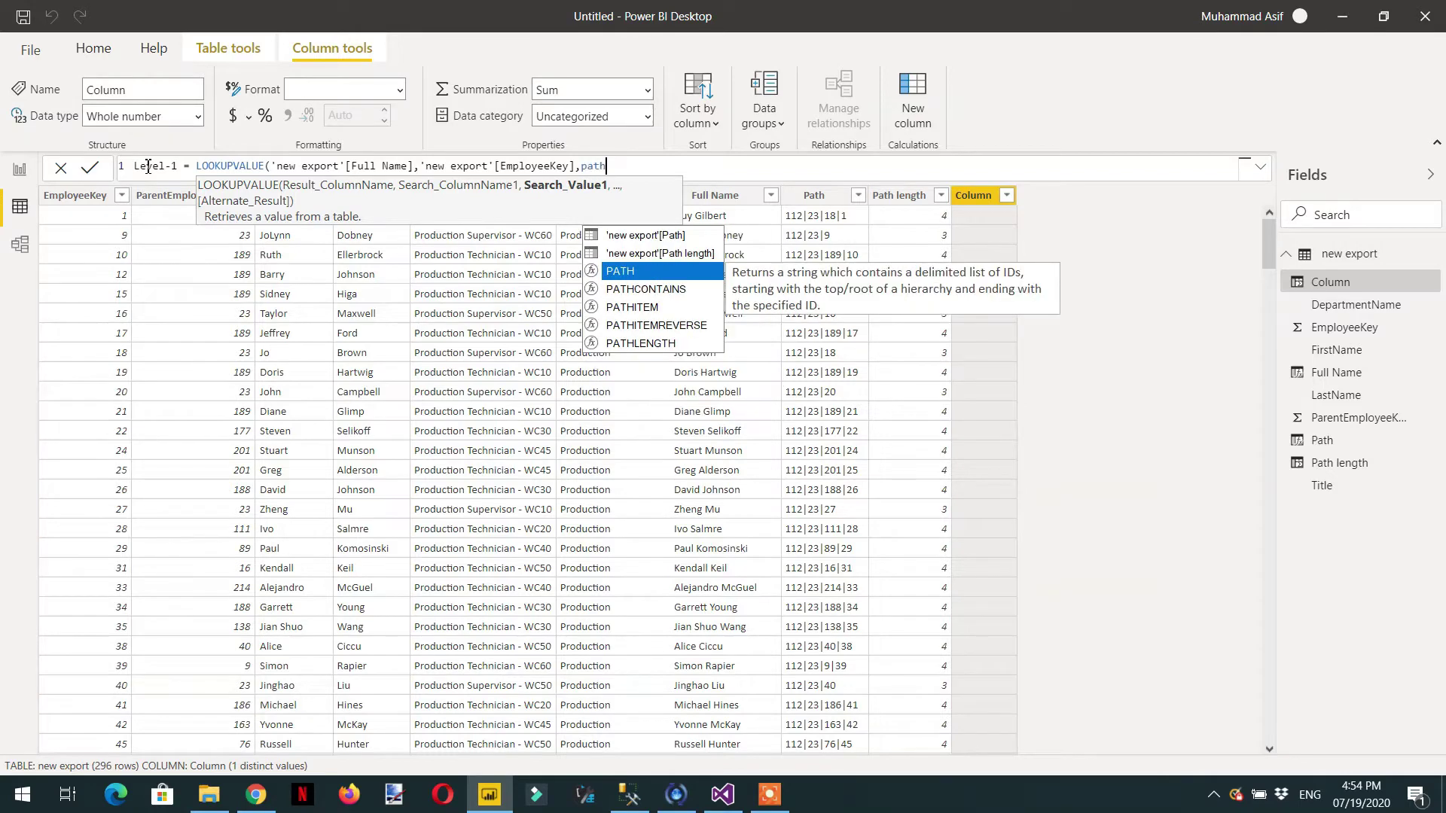
pyautogui.write('it')
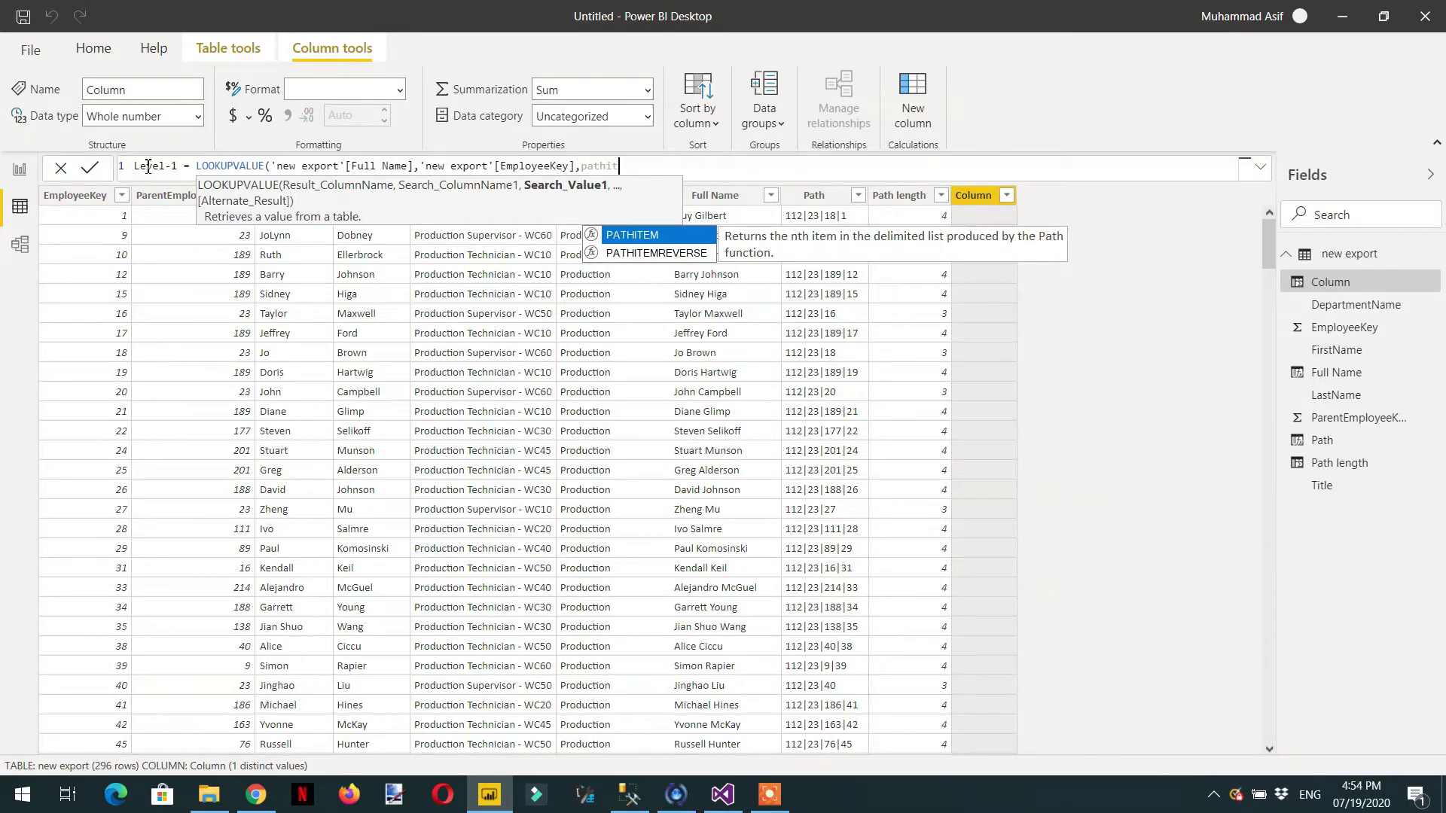
pyautogui.press('Tab')
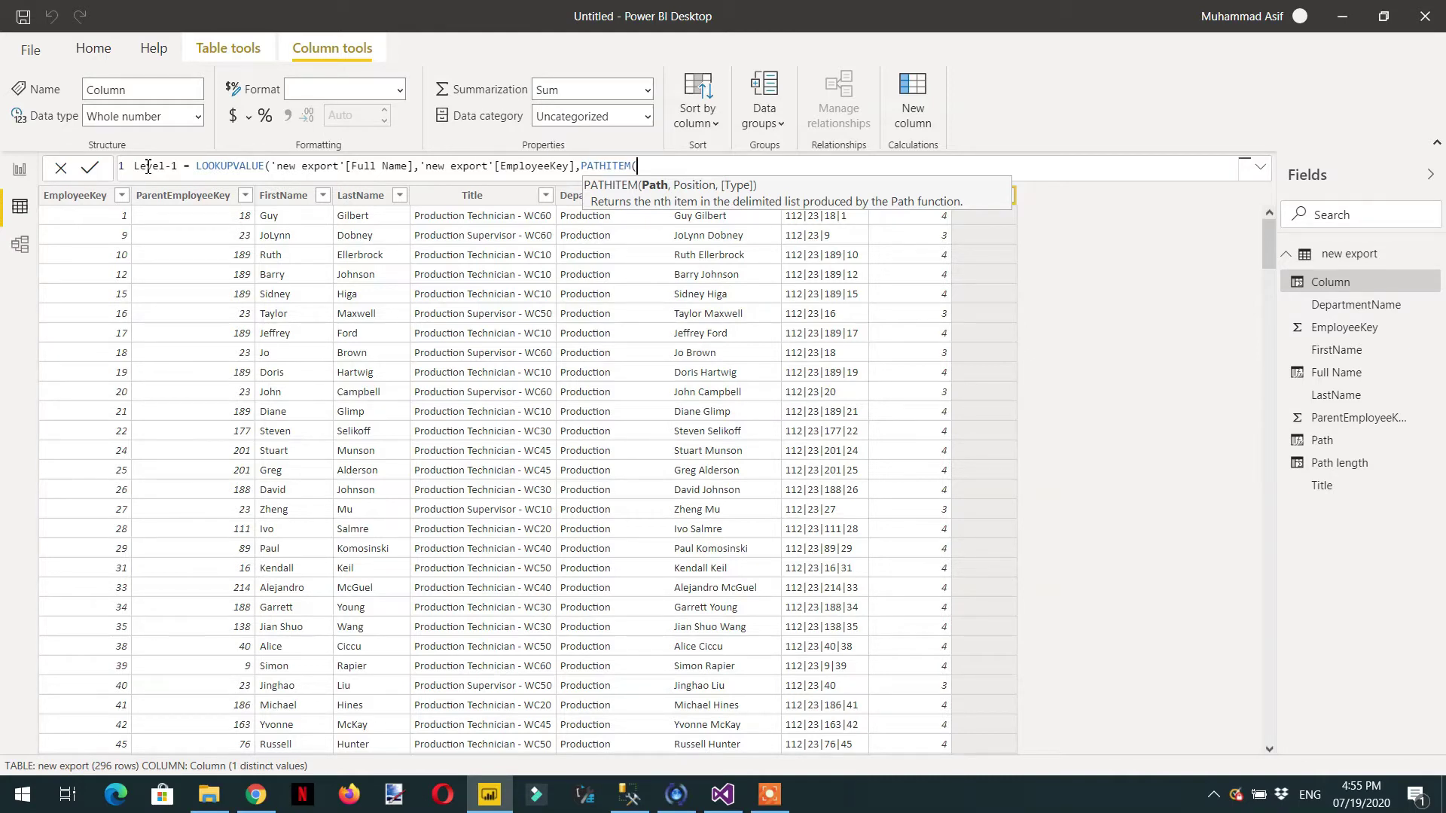
pyautogui.write('path')
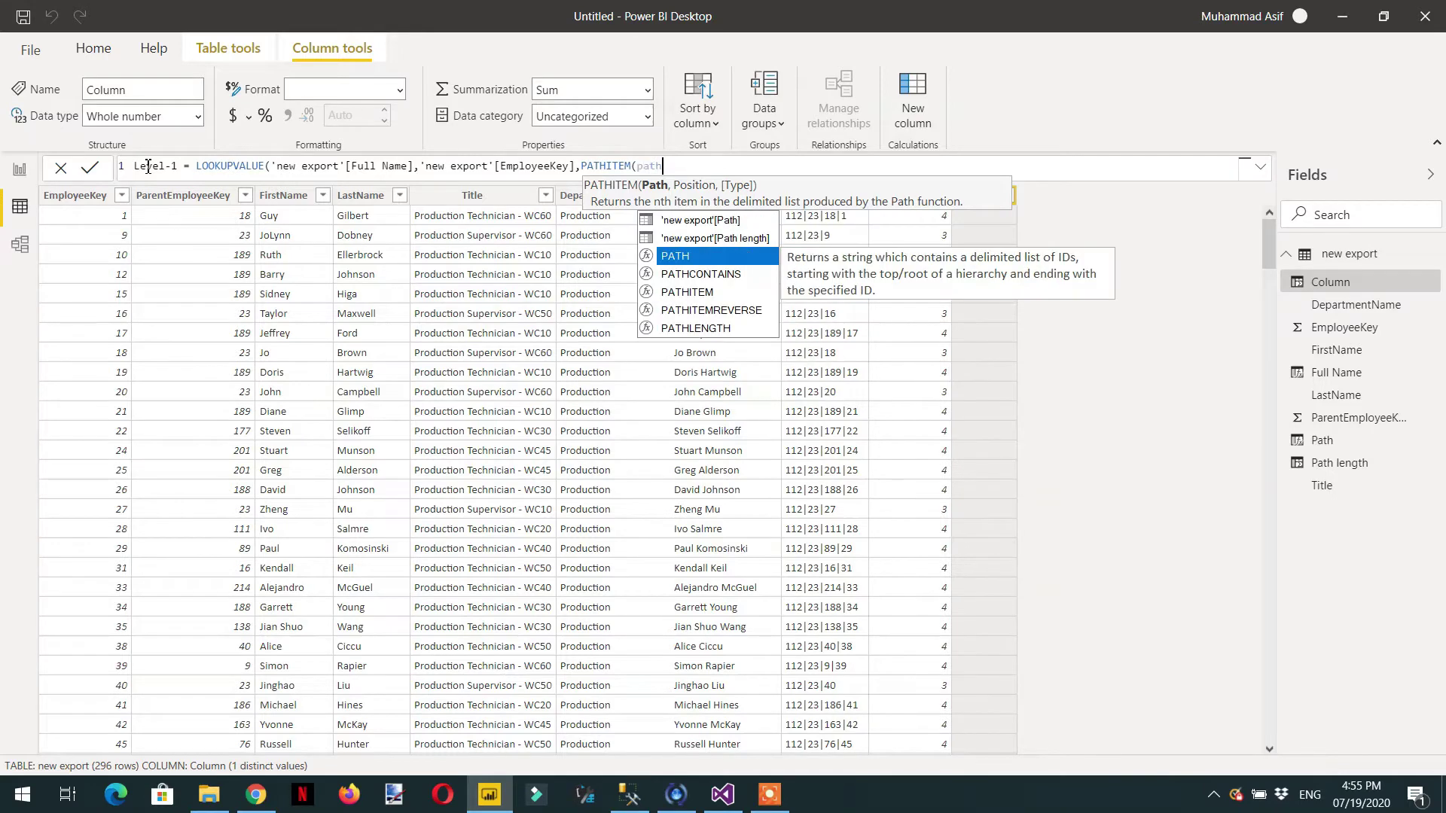
pyautogui.press('Up')
pyautogui.press('Up')
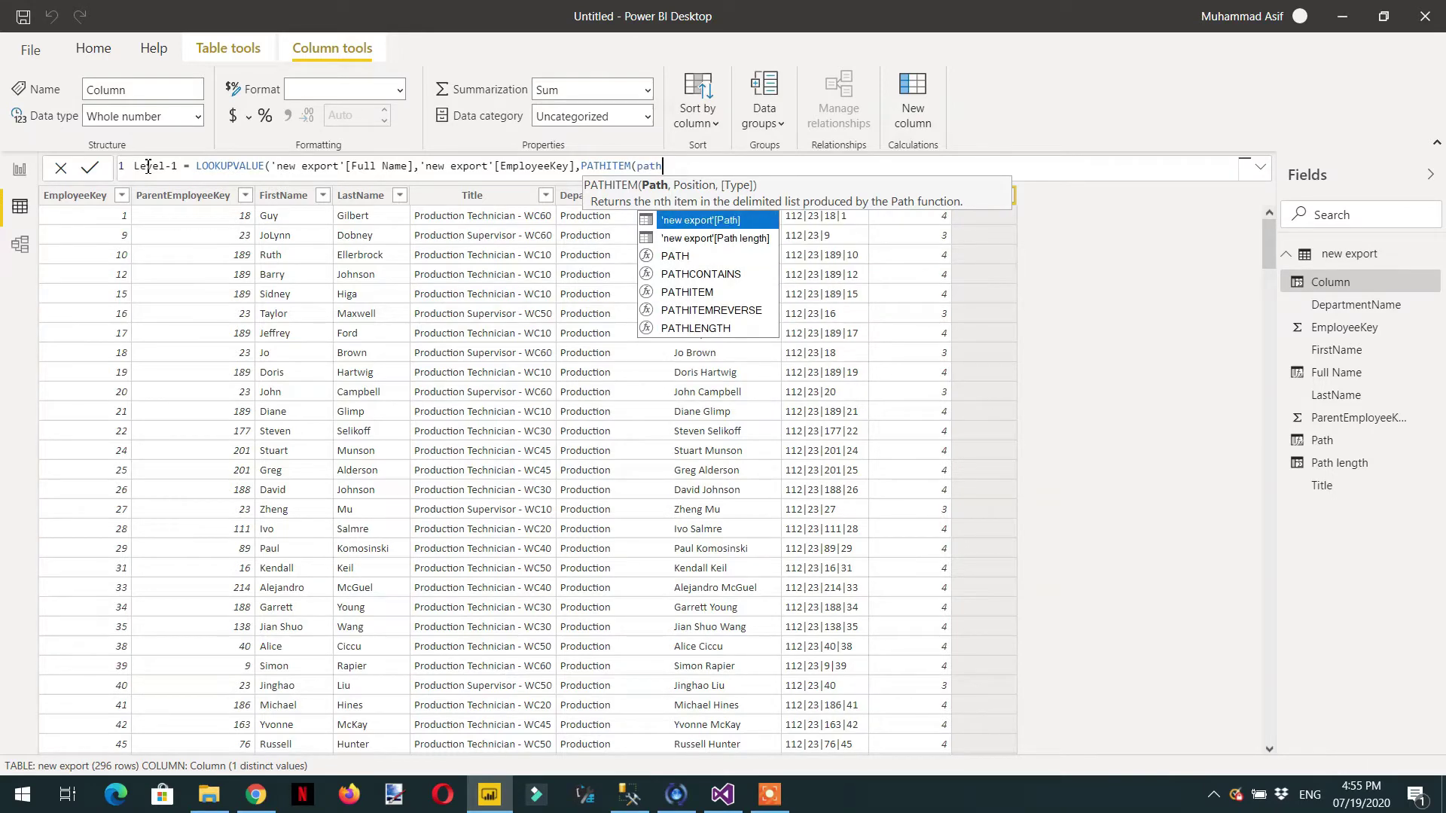
pyautogui.press('Tab')
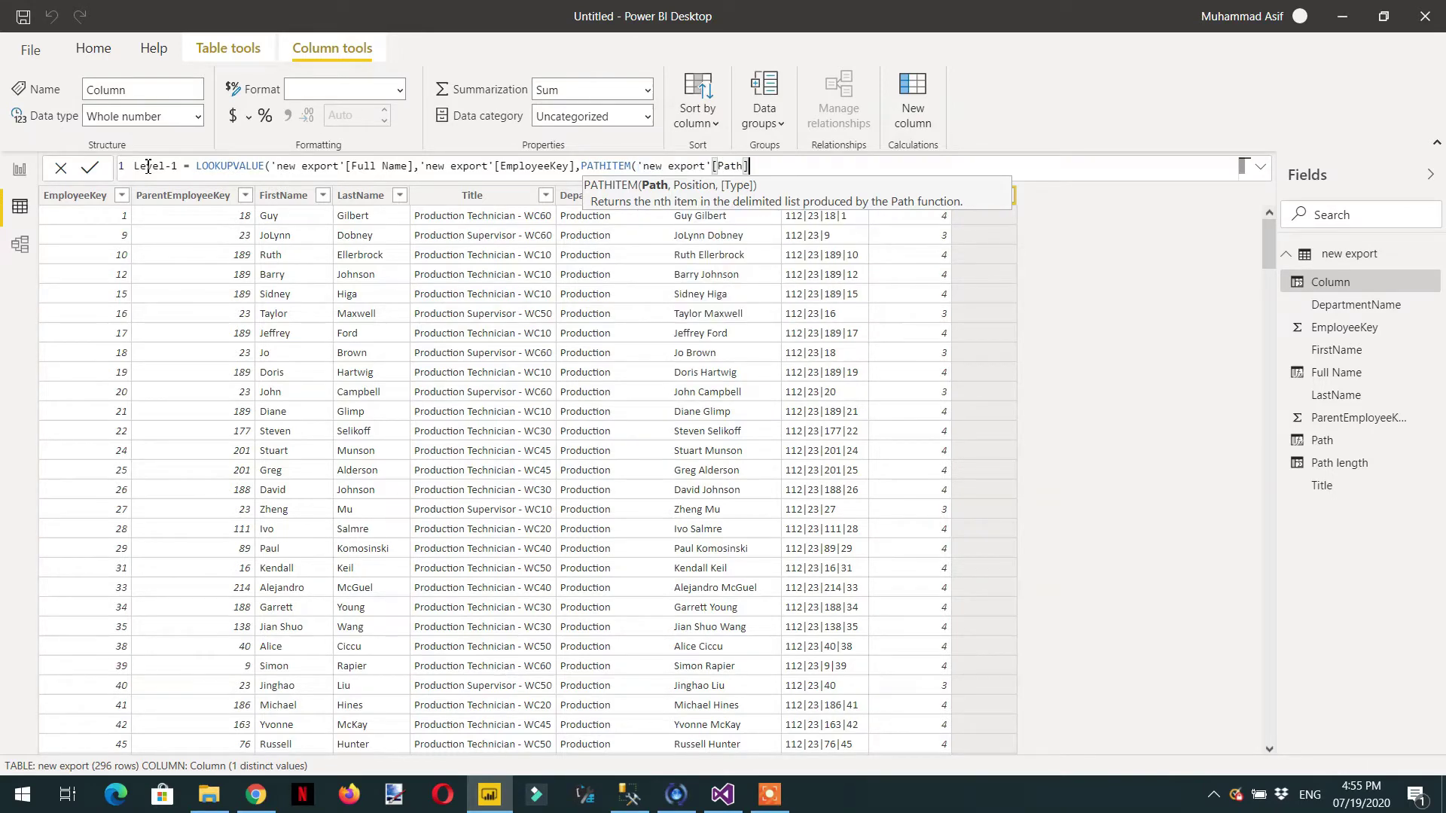
pyautogui.write(',')
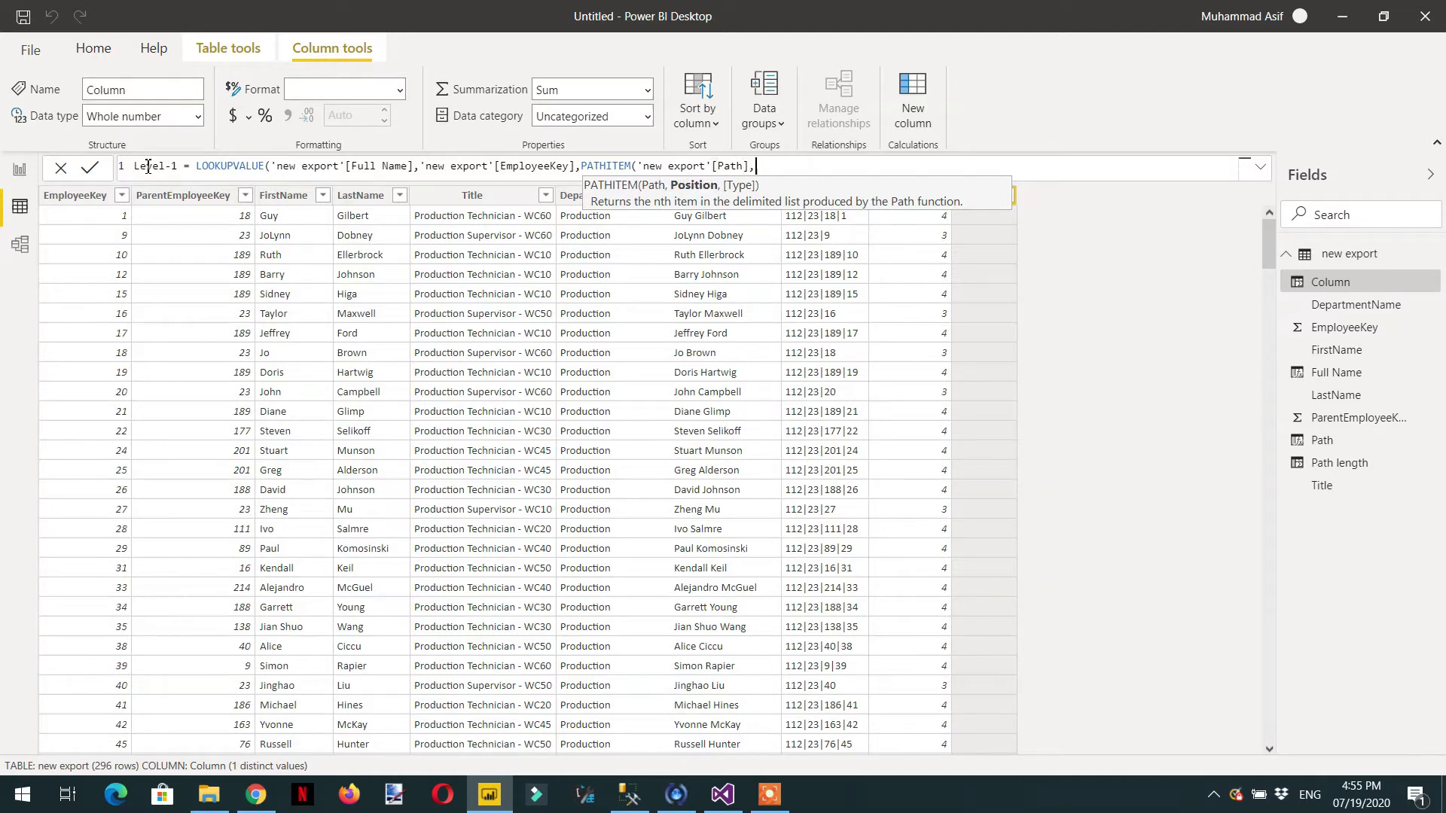
pyautogui.write('1')
pyautogui.write(',INTEGER')
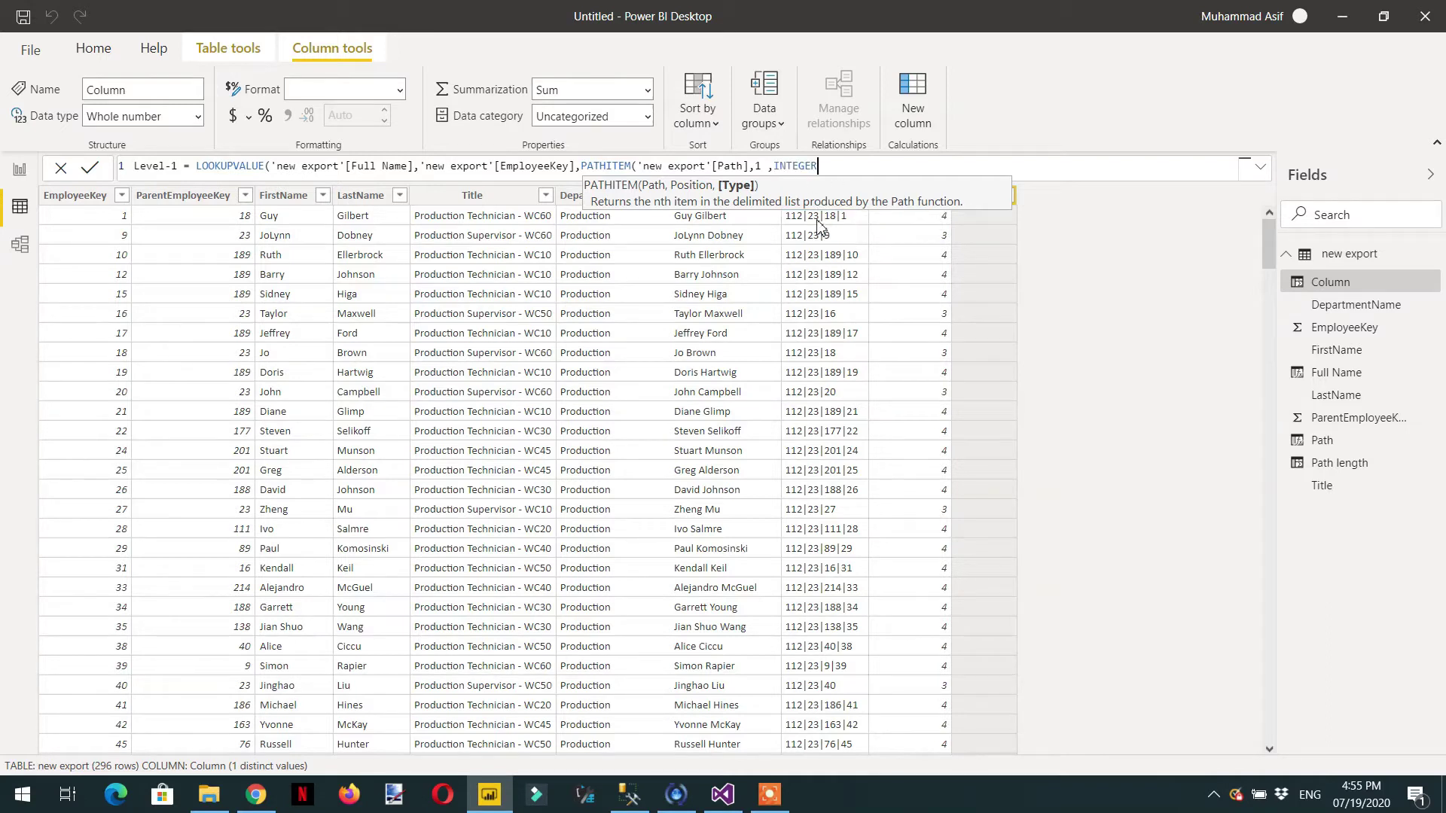
# Replace PATHITEM's INTEGER type argument with 1, close the parentheses, and commit the Level-1 formula.
pyautogui.click(821, 221)
pyautogui.press('BackSpace')
pyautogui.press('BackSpace')
pyautogui.press('BackSpace')
pyautogui.press('BackSpace')
pyautogui.press('BackSpace')
pyautogui.press('BackSpace')
pyautogui.press('BackSpace')
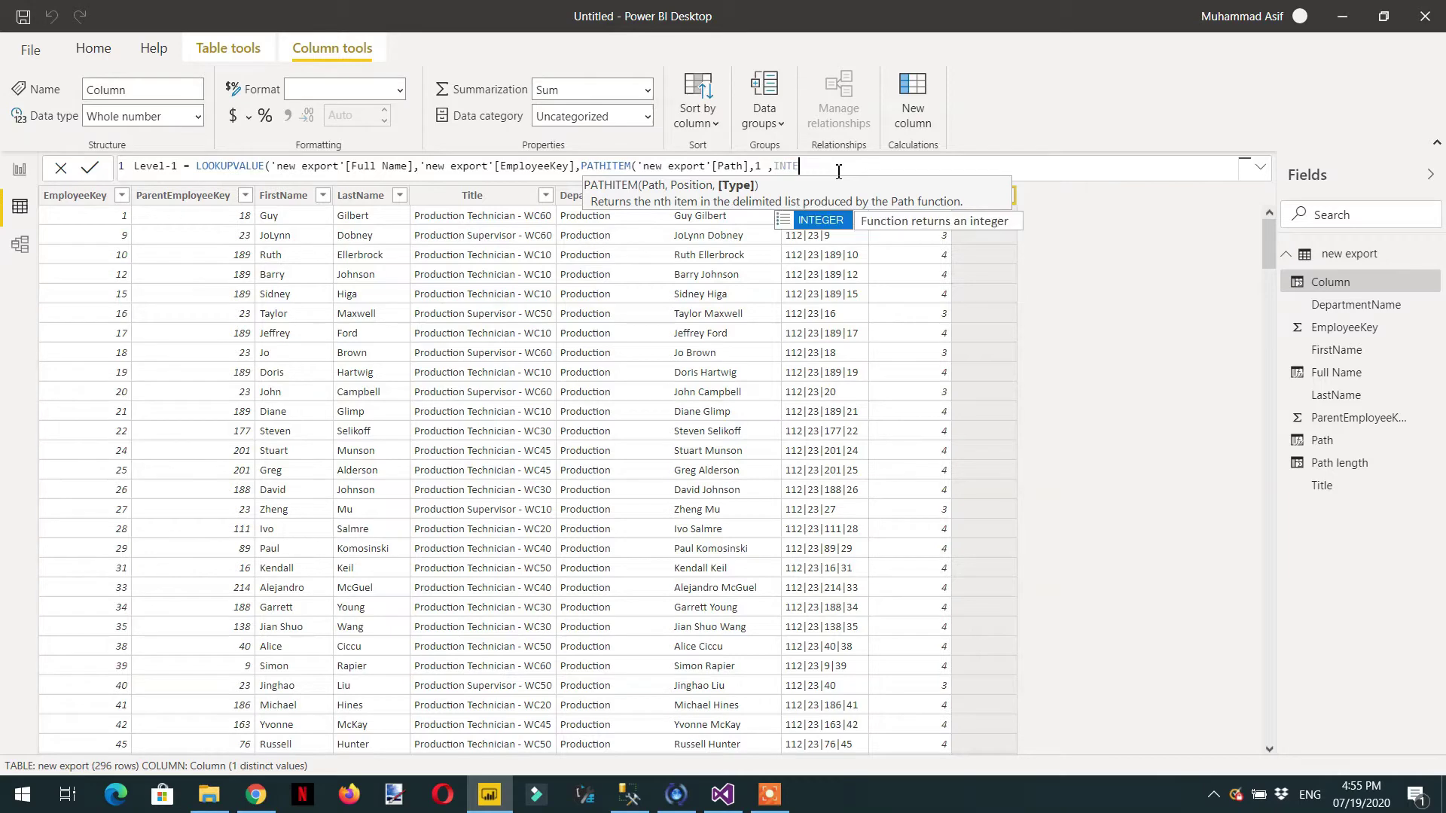
pyautogui.write('1')
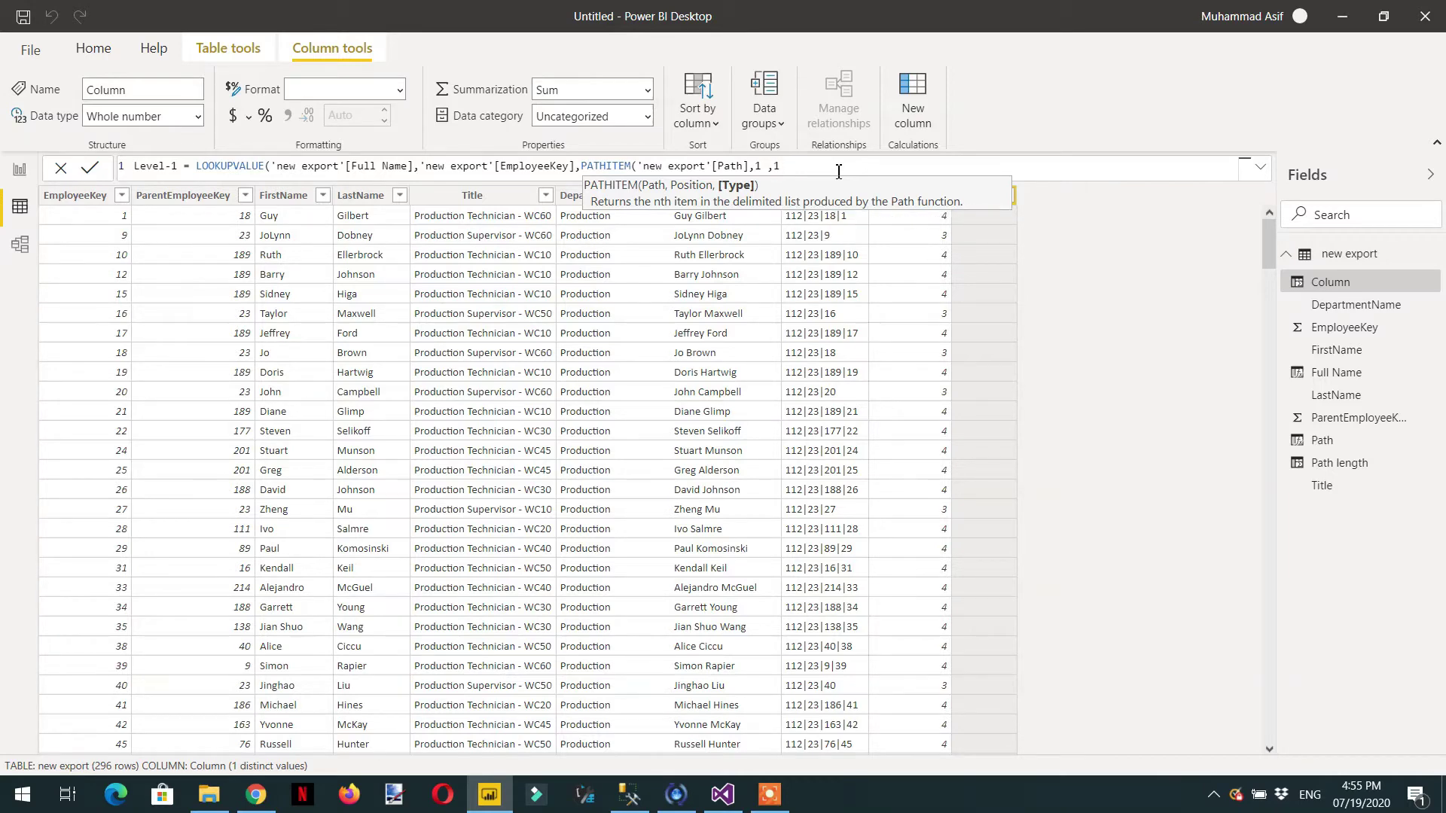
pyautogui.write(')')
pyautogui.press('Return')
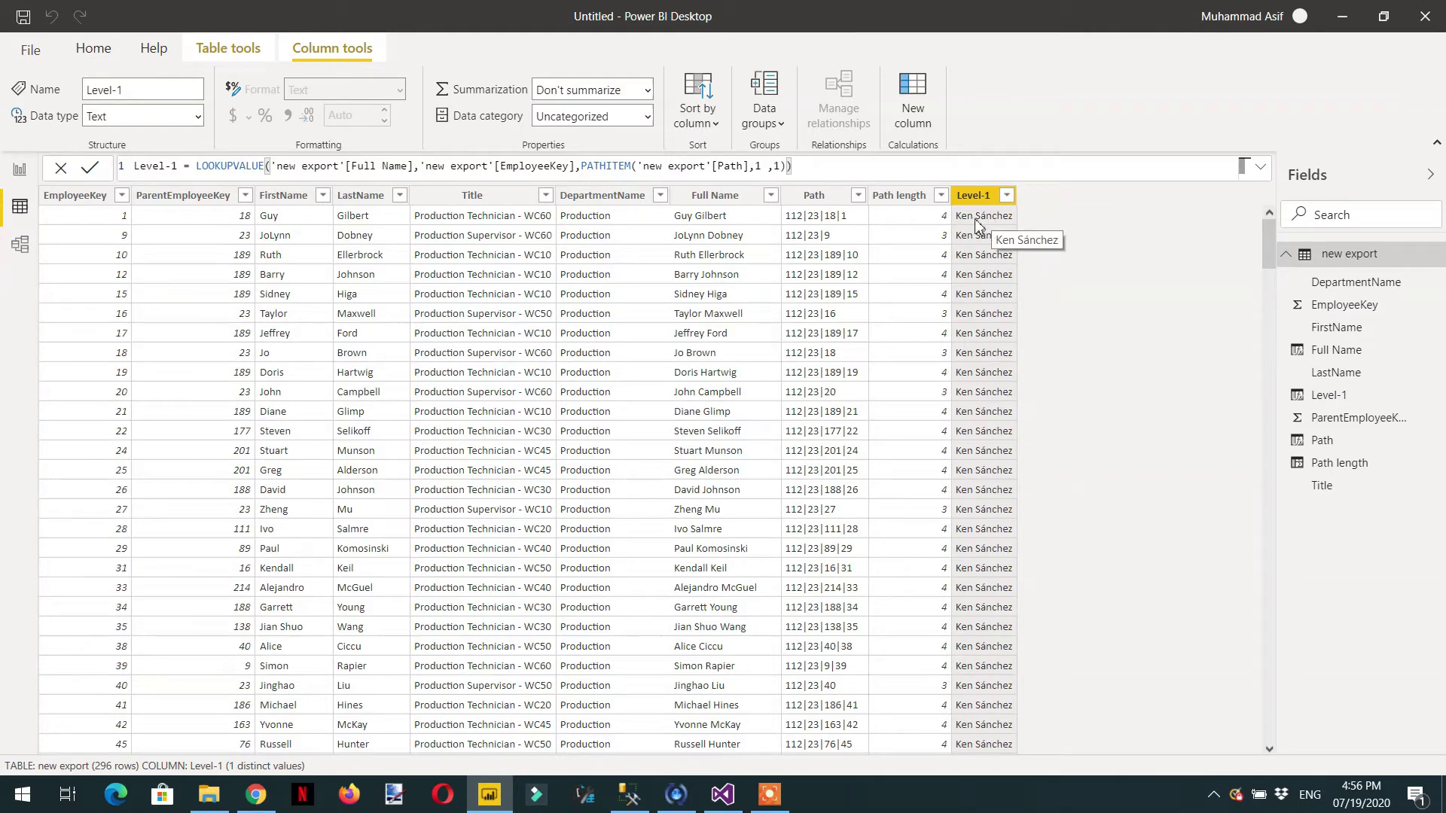
# Filter the EmployeeKey column to 112 to examine that employee's row.
pyautogui.click(109, 196)
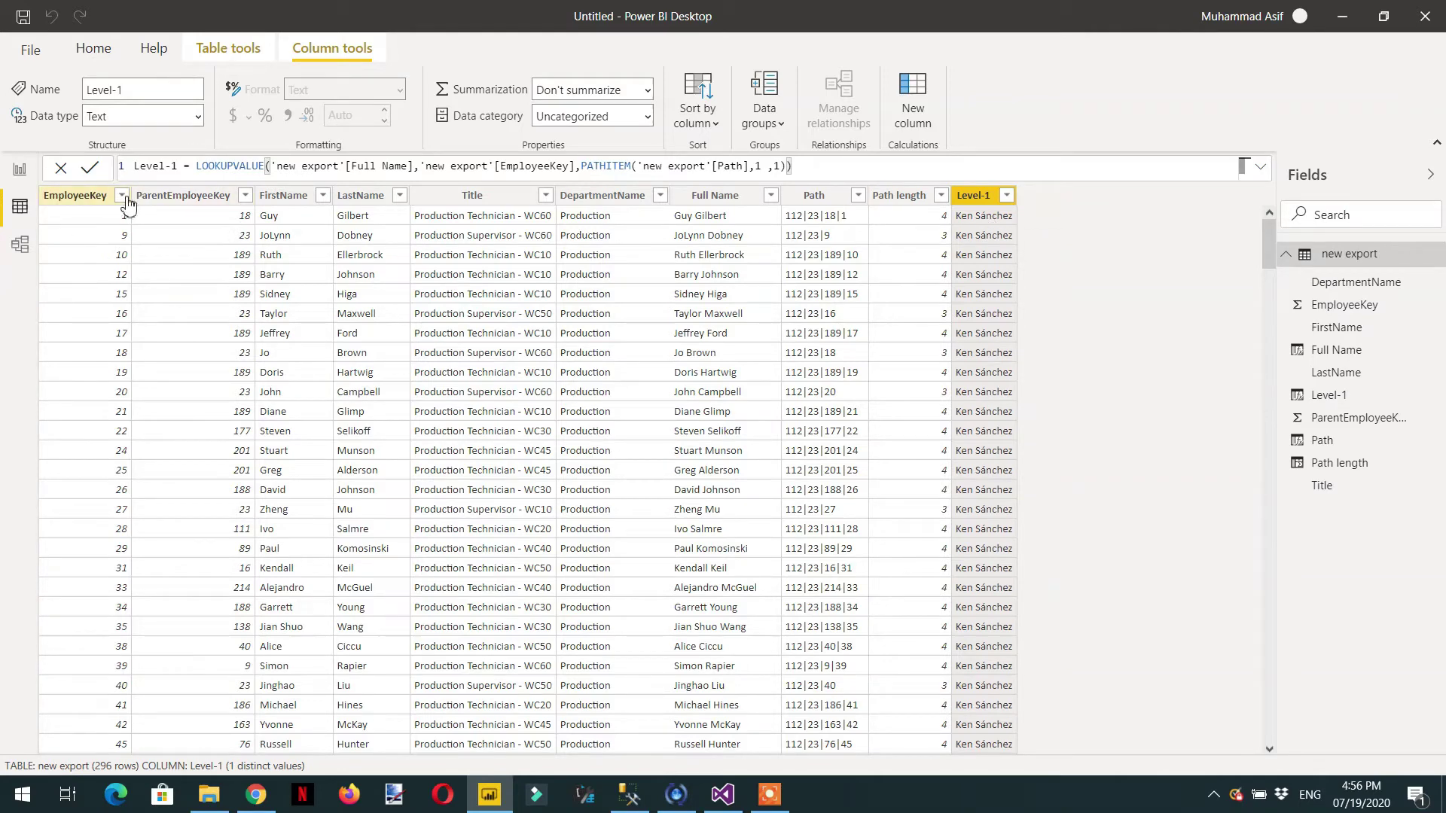
pyautogui.click(121, 196)
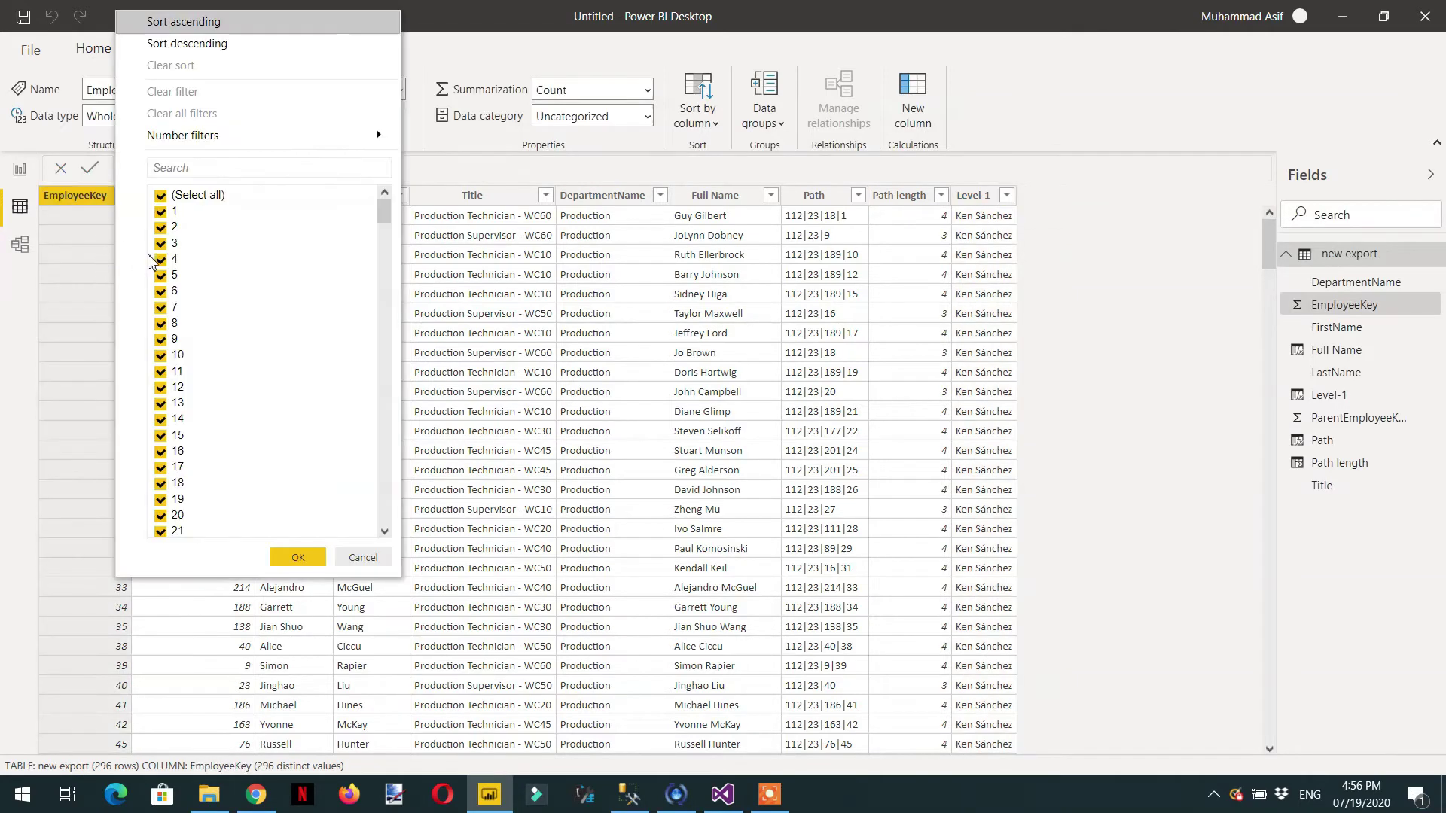
pyautogui.click(189, 168)
pyautogui.write('112')
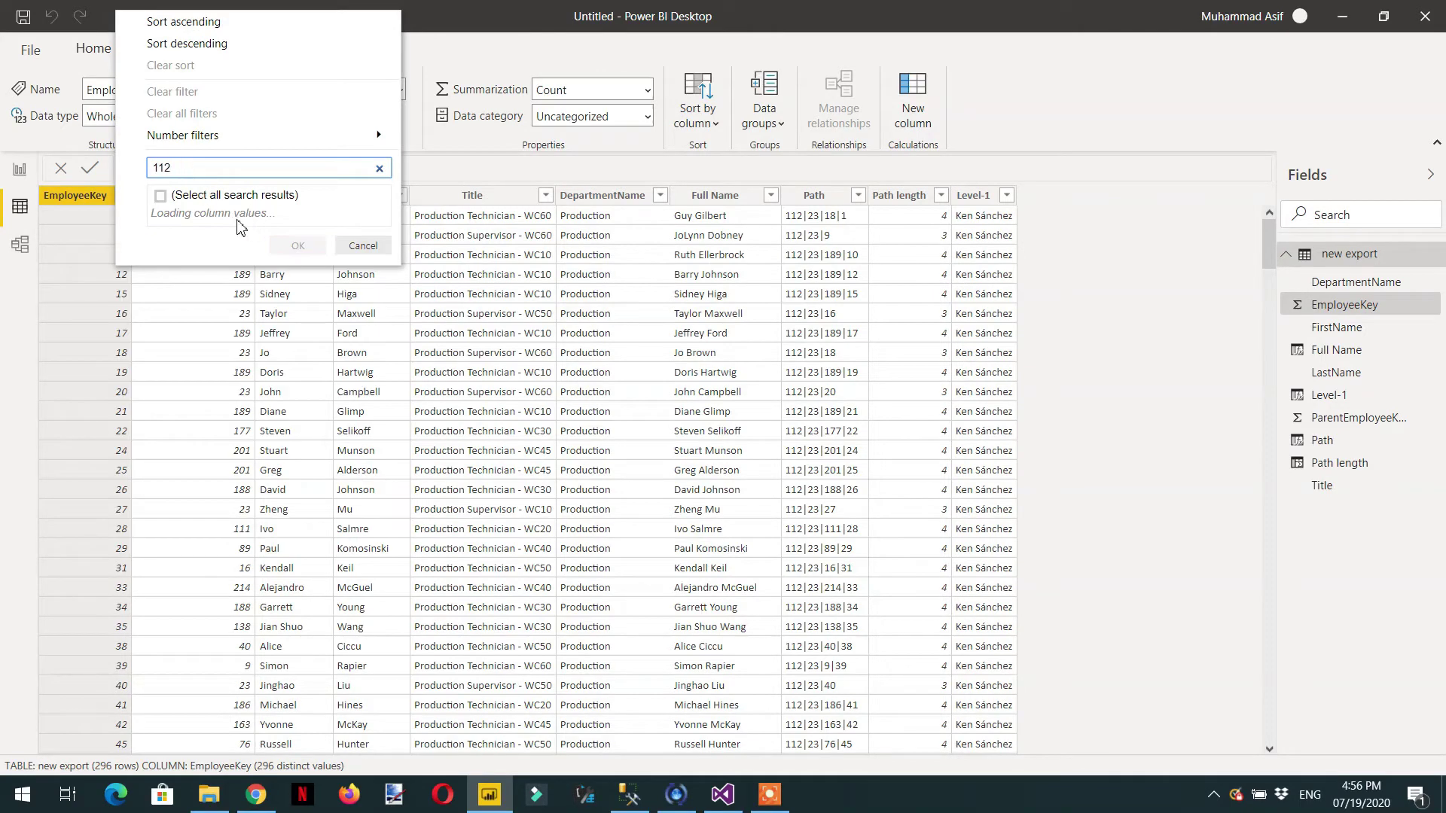
pyautogui.click(301, 242)
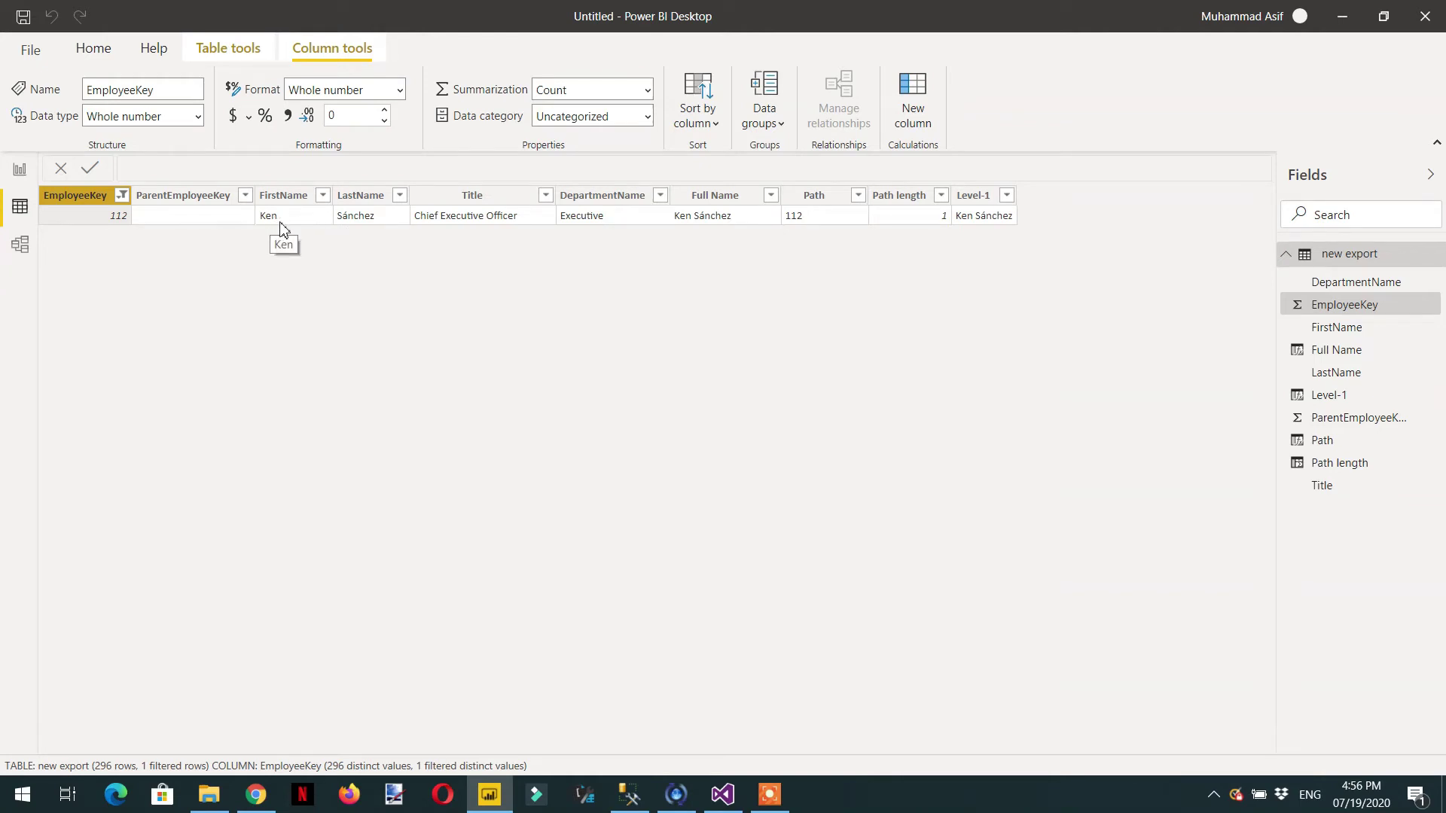
# Clear the EmployeeKey filter and check the distinct values of the Level-1 column.
pyautogui.click(121, 197)
pyautogui.moveTo(191, 134)
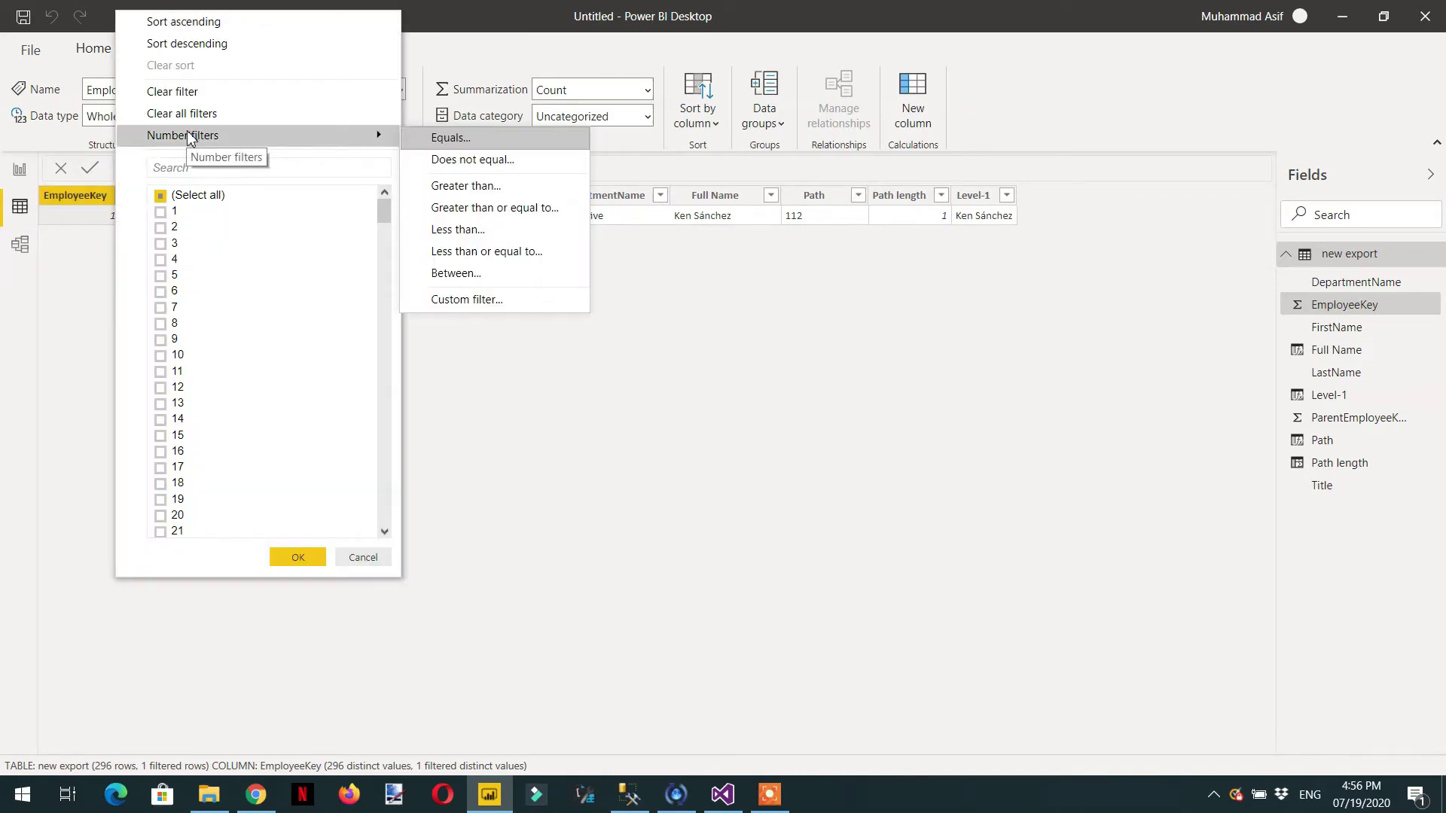
pyautogui.click(193, 92)
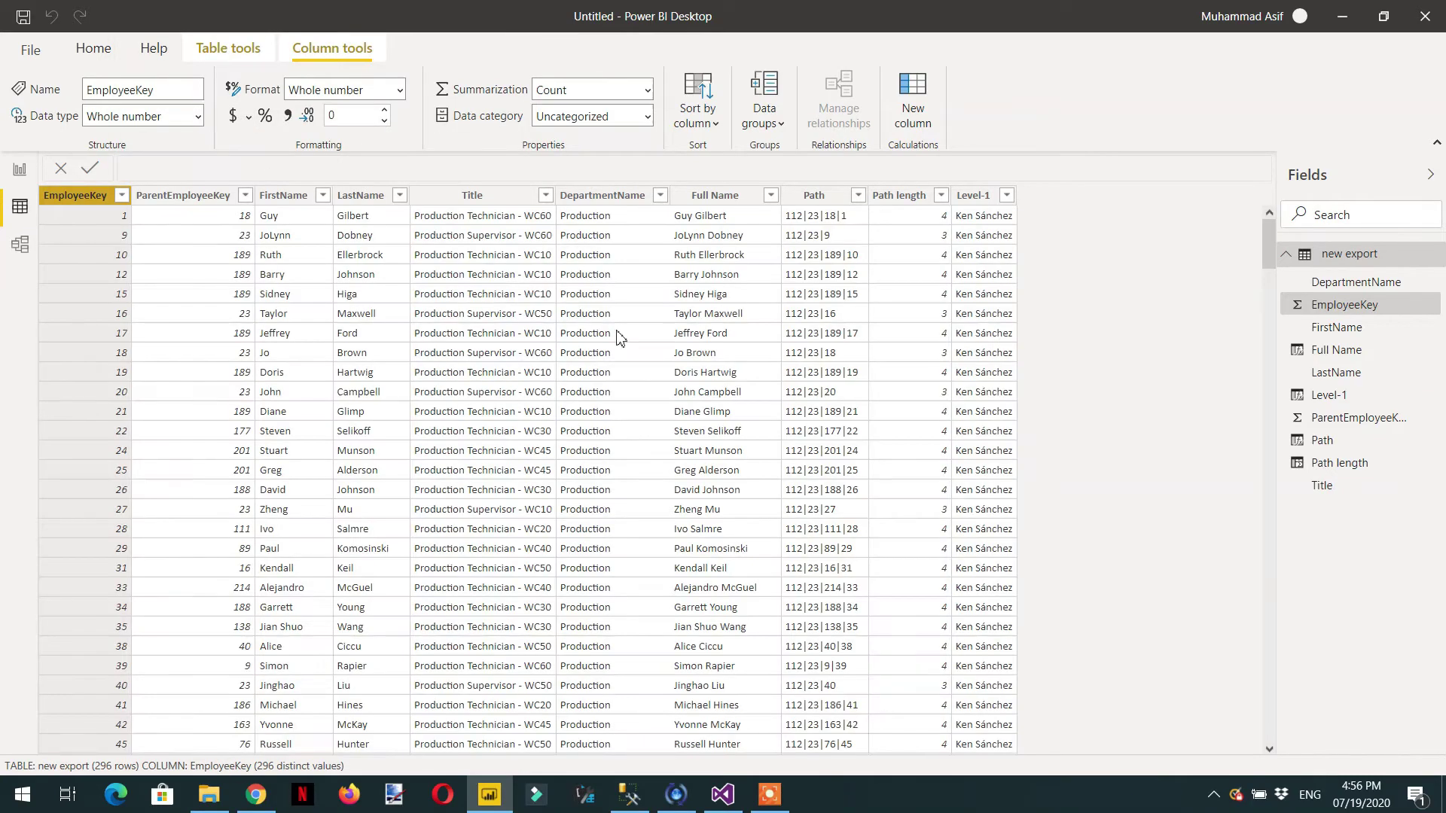
pyautogui.click(1007, 197)
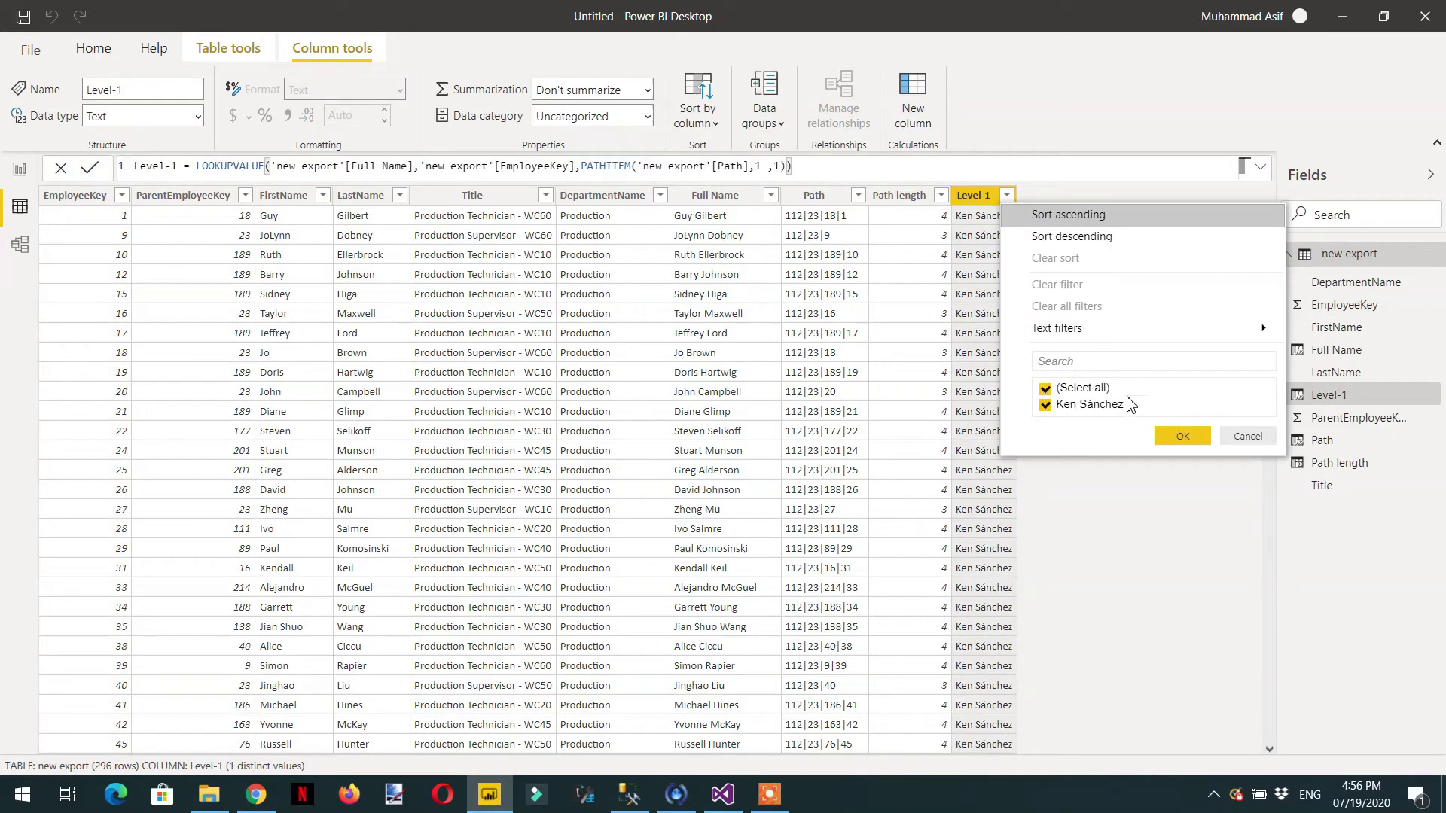
pyautogui.click(1256, 440)
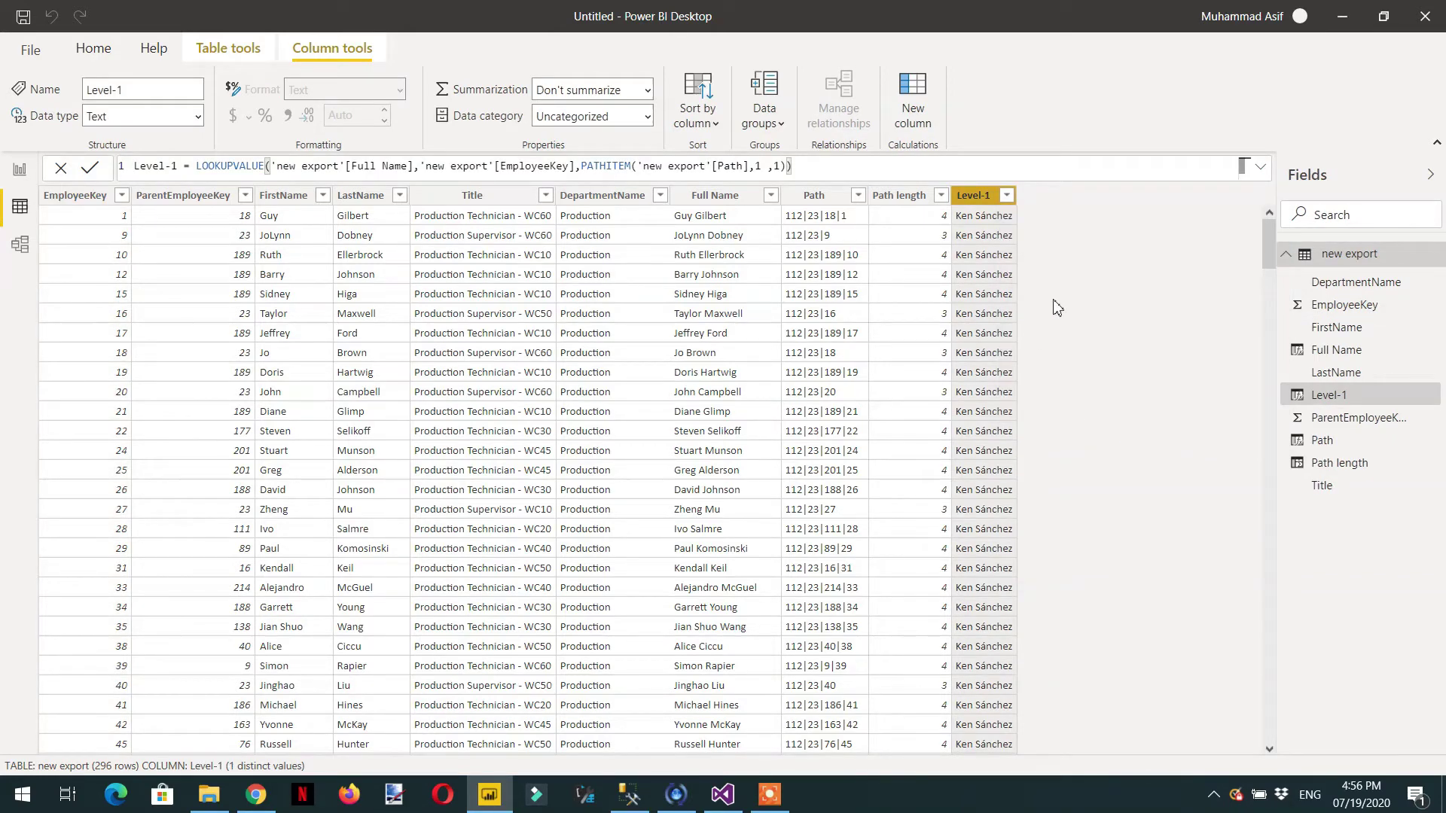
pyautogui.moveTo(810, 167); pyautogui.dragTo(129, 168)
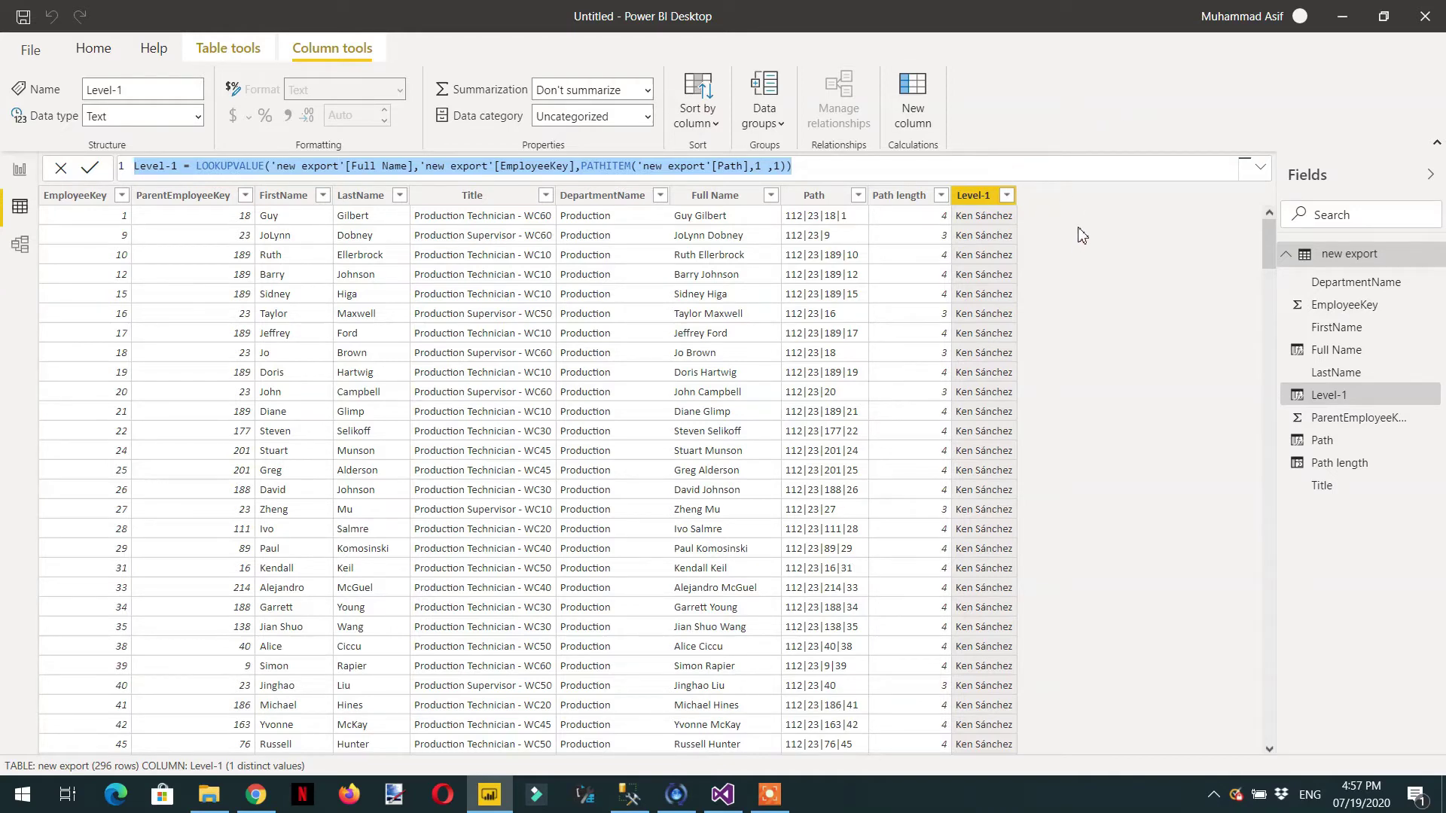
pyautogui.click(969, 168)
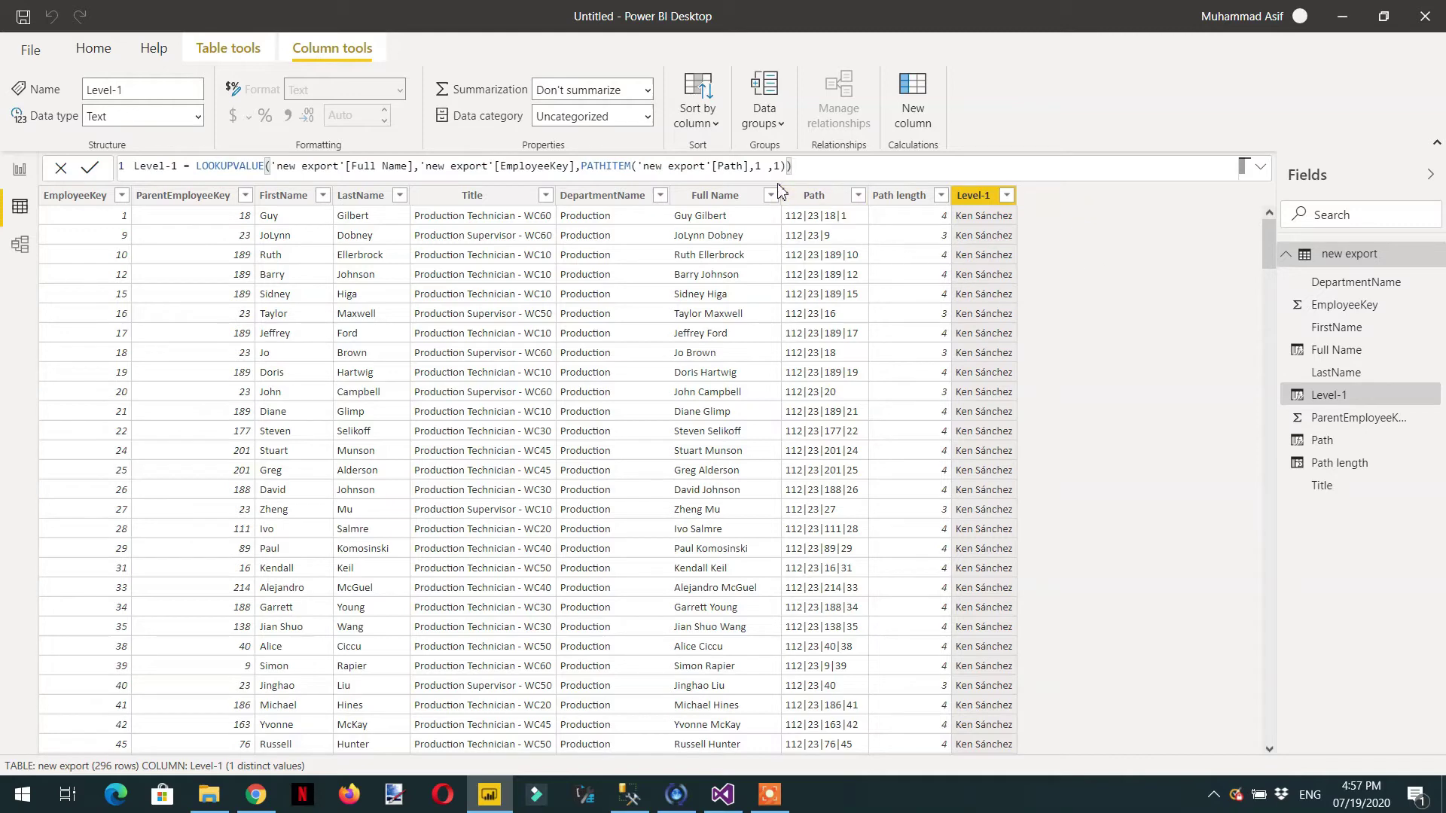
# Add a calculated column named PathItem and start its formula with the PATHITEM function.
pyautogui.click(913, 113)
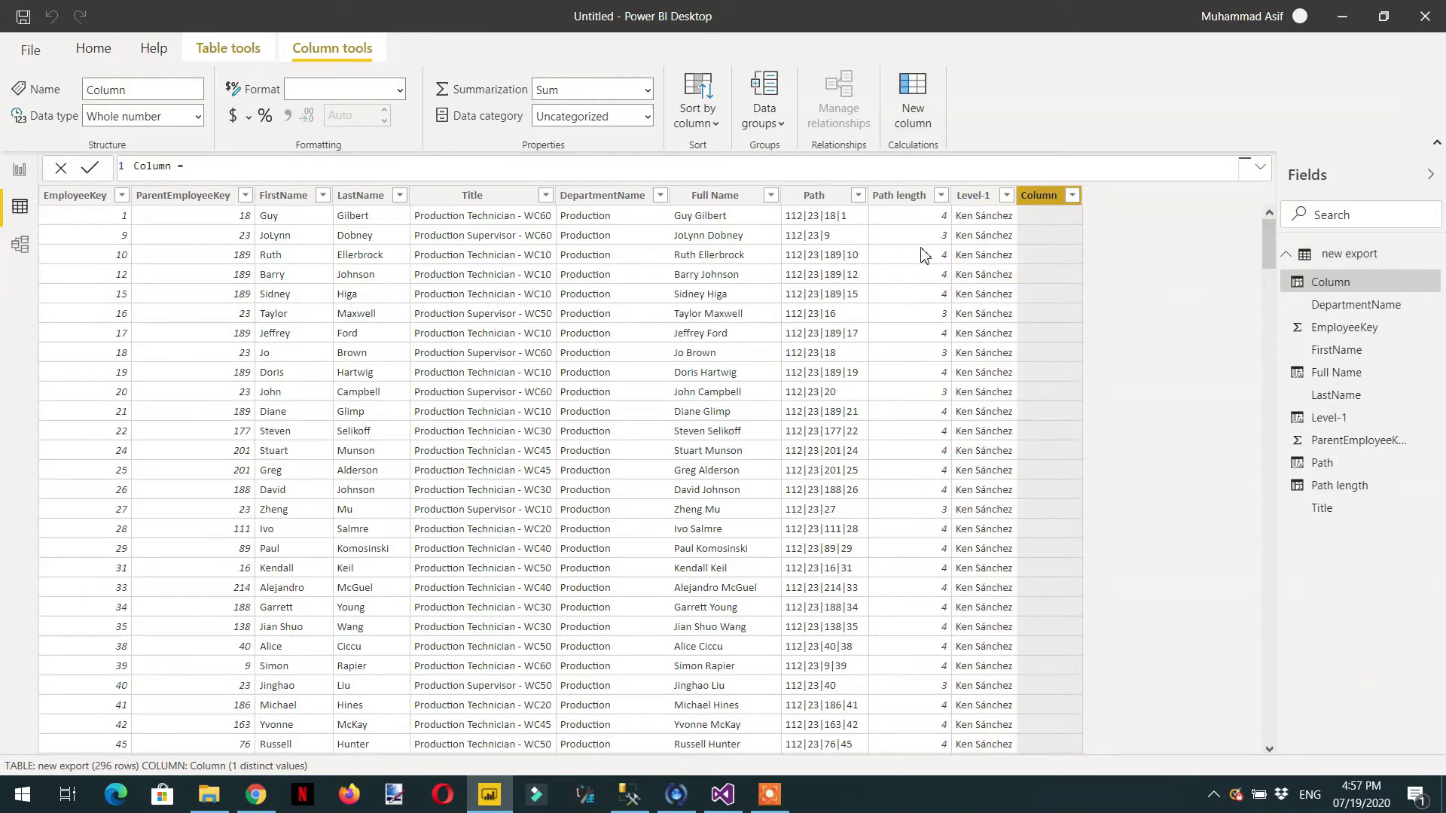
pyautogui.doubleClick(154, 165)
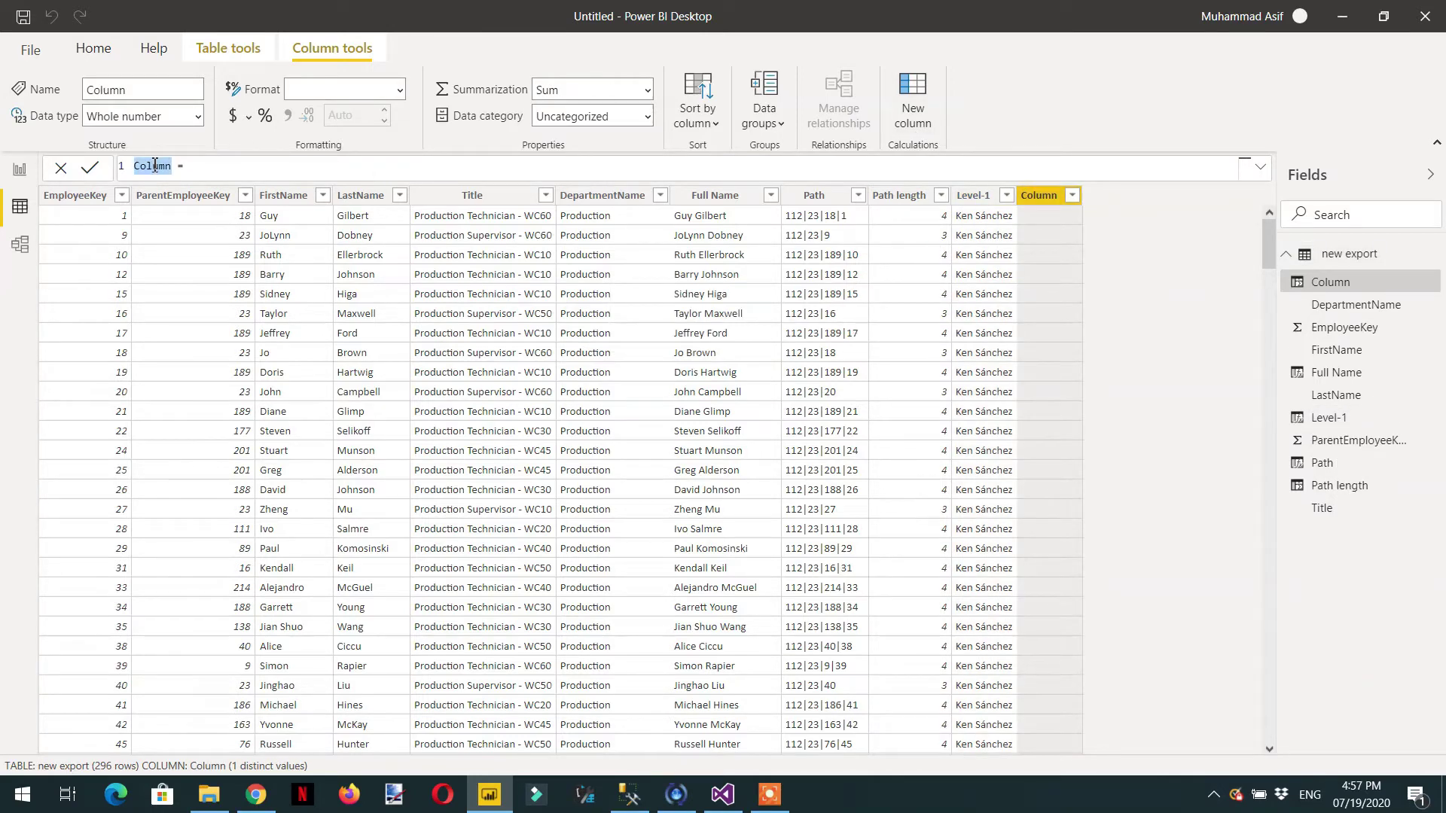
pyautogui.write('PathItem')
pyautogui.write('pathit')
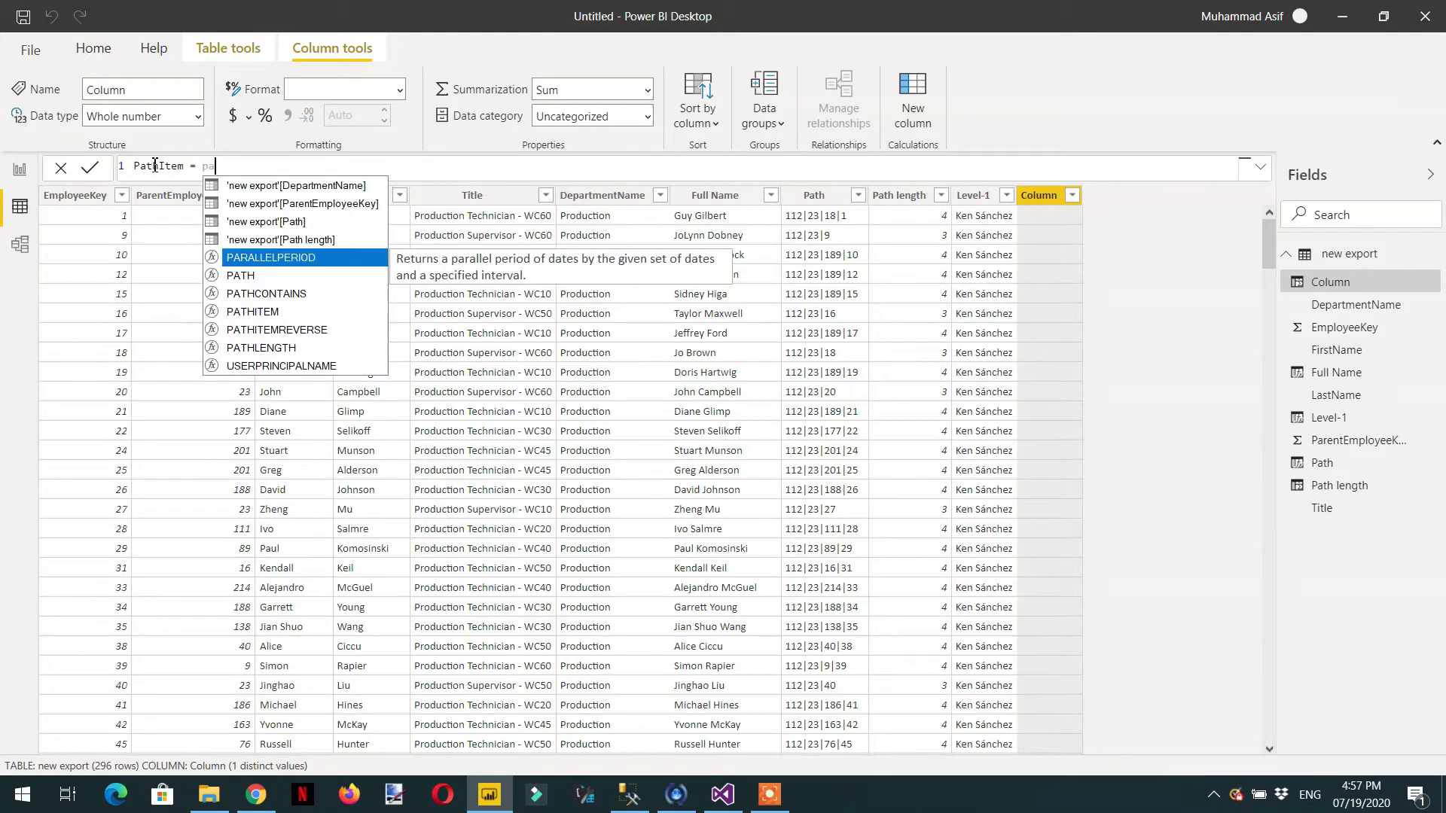
pyautogui.press('Tab')
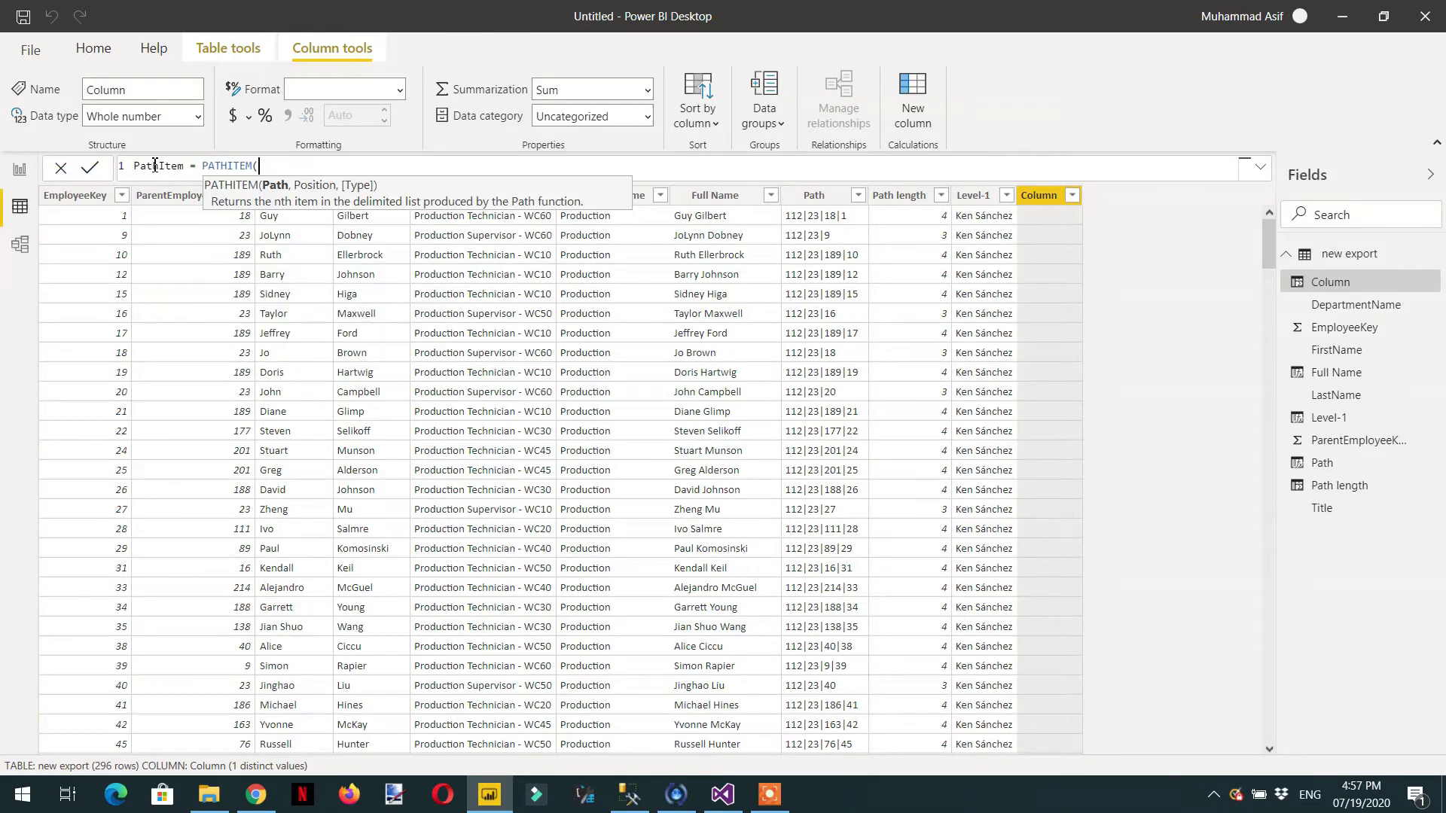
# Give PATHITEM the arguments 'new export'[Path], 1 and 1, commit the formula, and check the PathItem column's distinct values.
pyautogui.write('path')
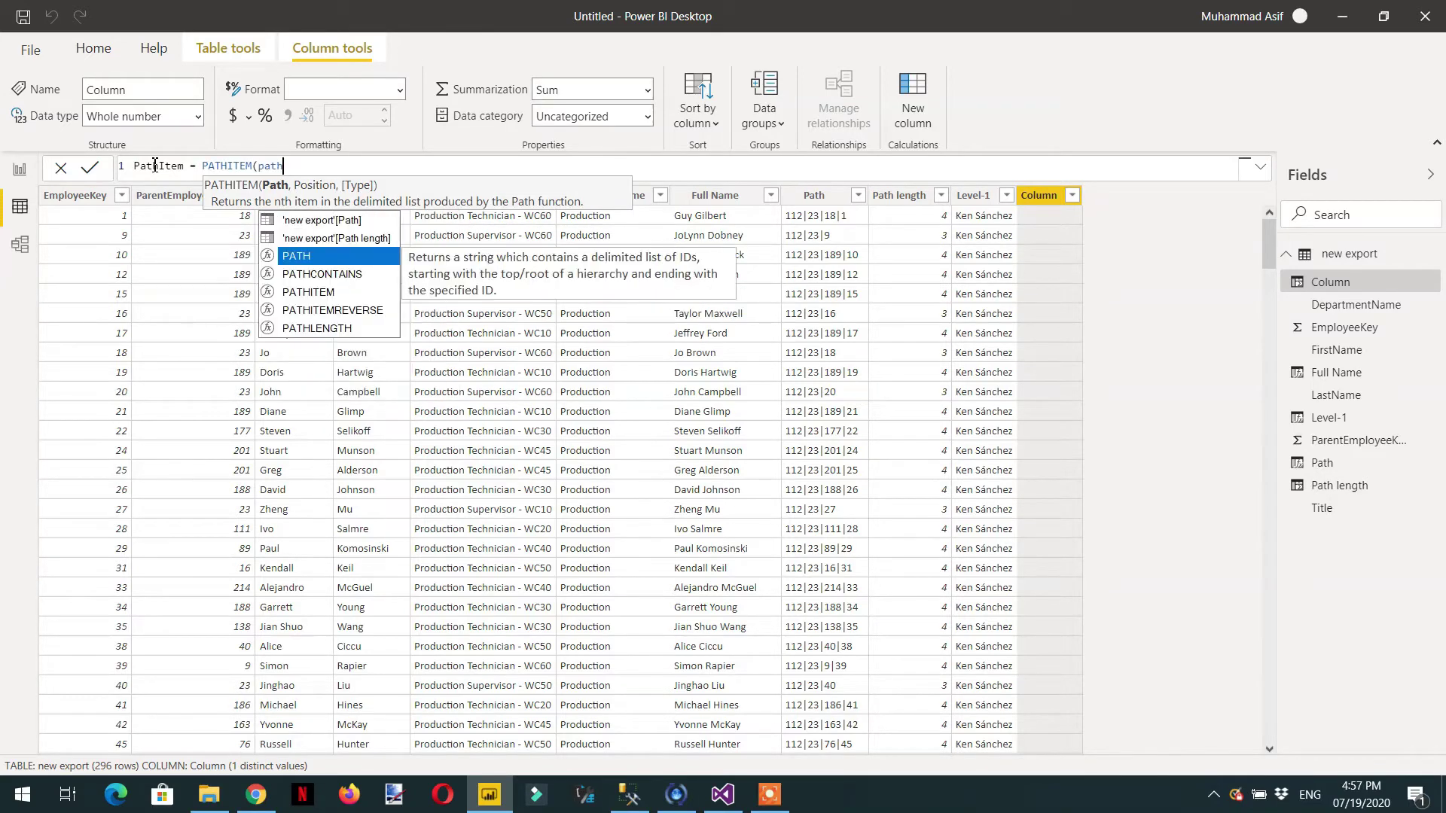
pyautogui.press('Up')
pyautogui.press('Up')
pyautogui.press('Tab')
pyautogui.write(',')
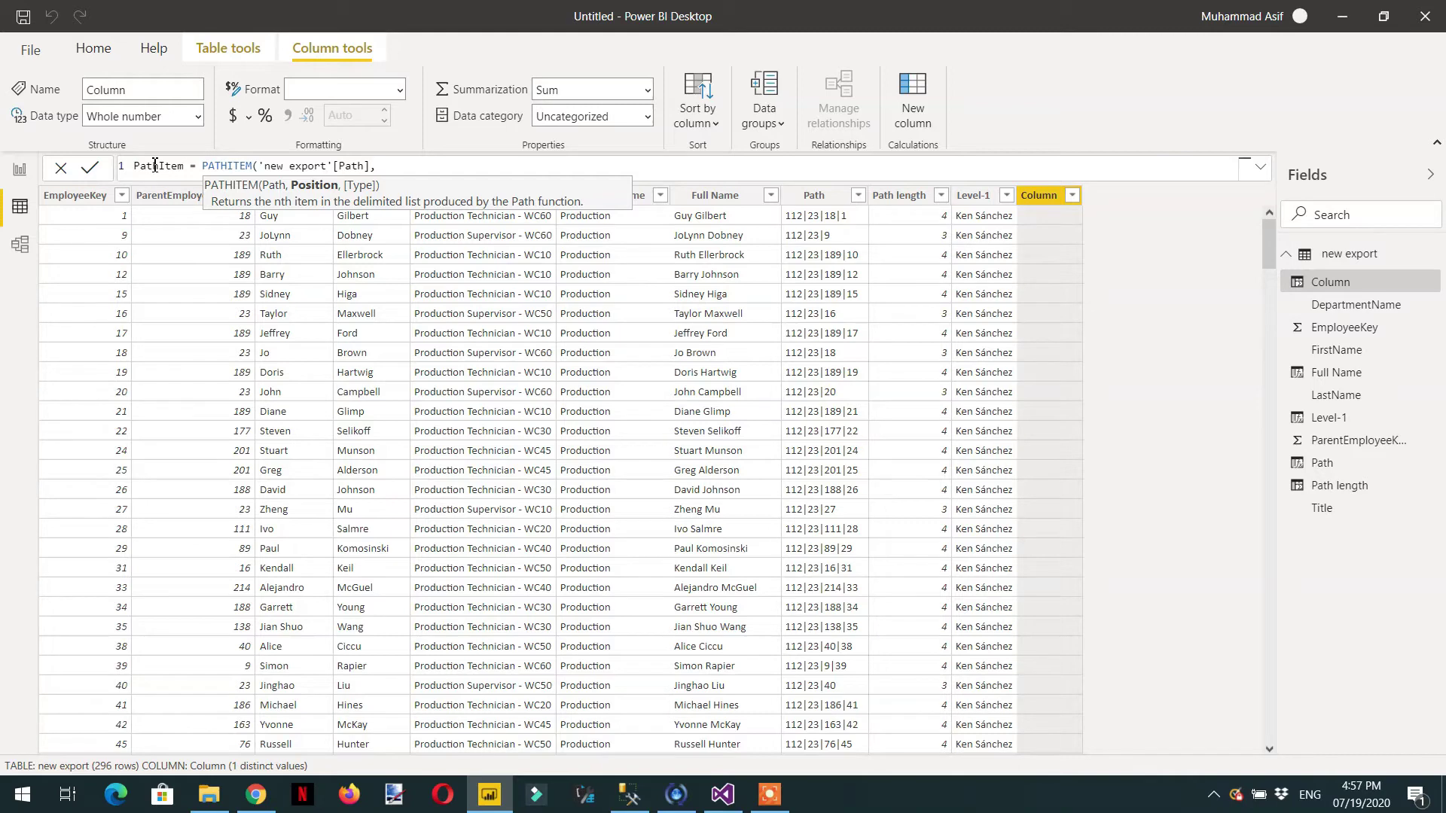
pyautogui.write('1,1')
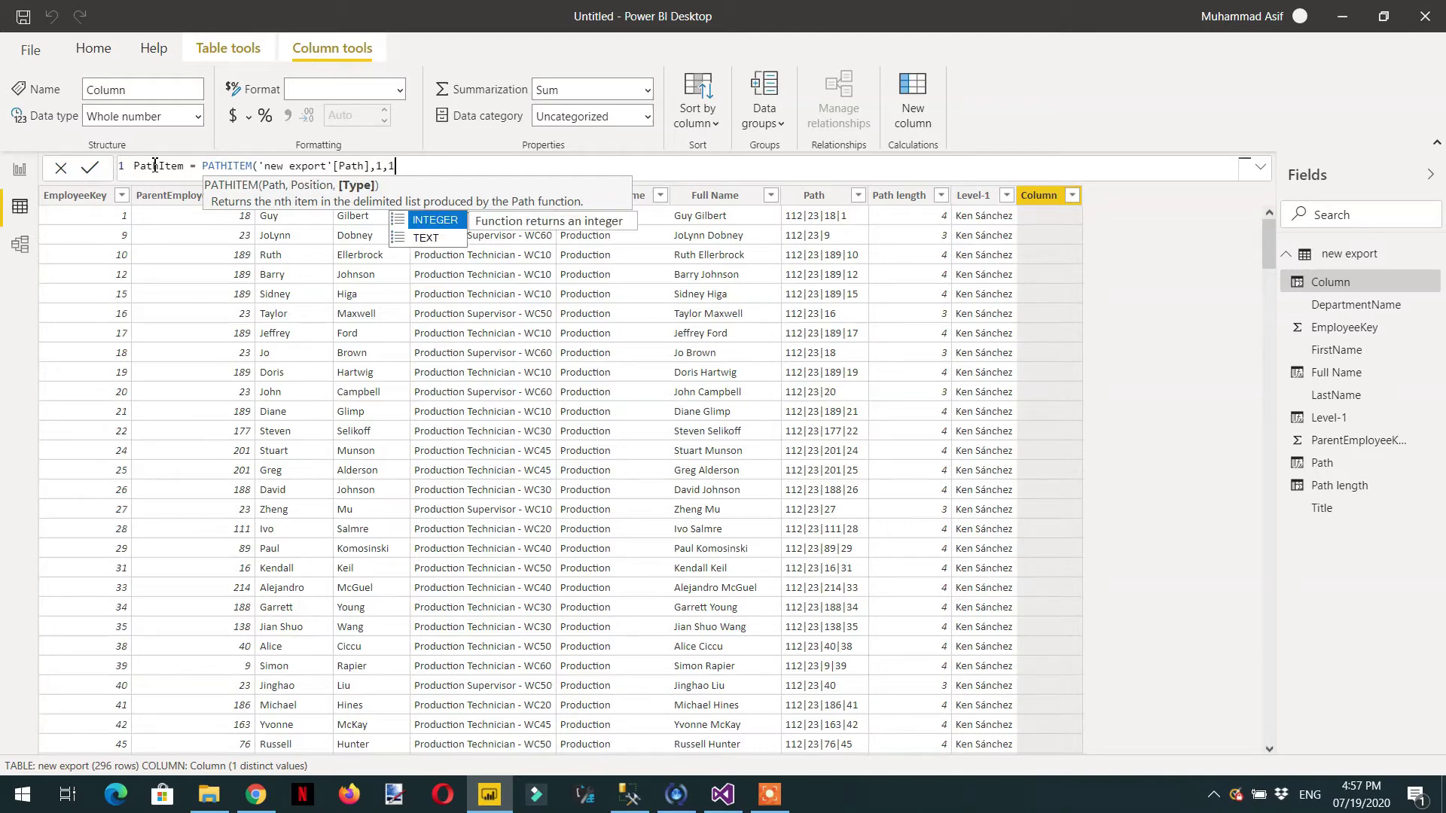
pyautogui.write(')')
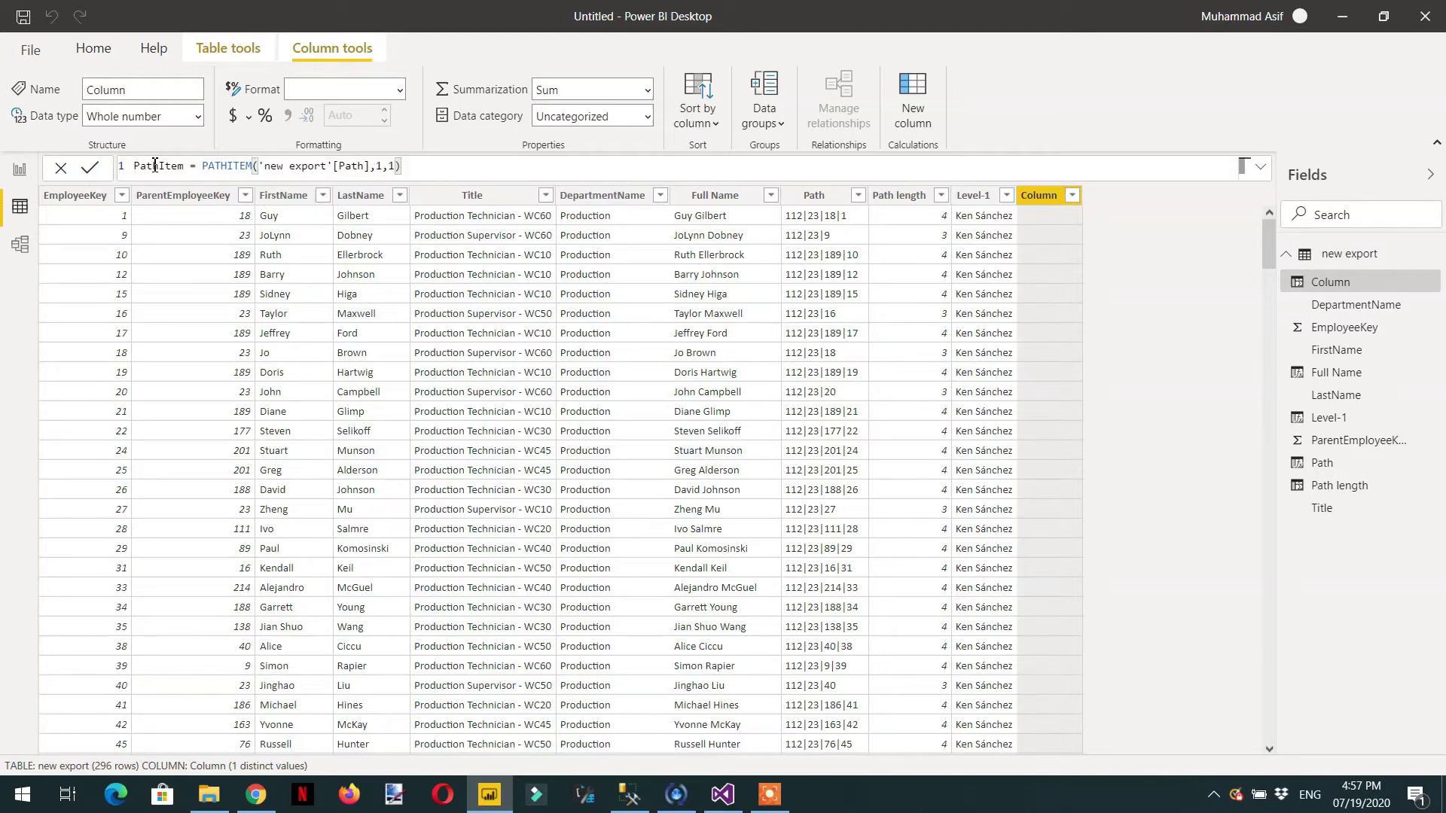
pyautogui.press('Return')
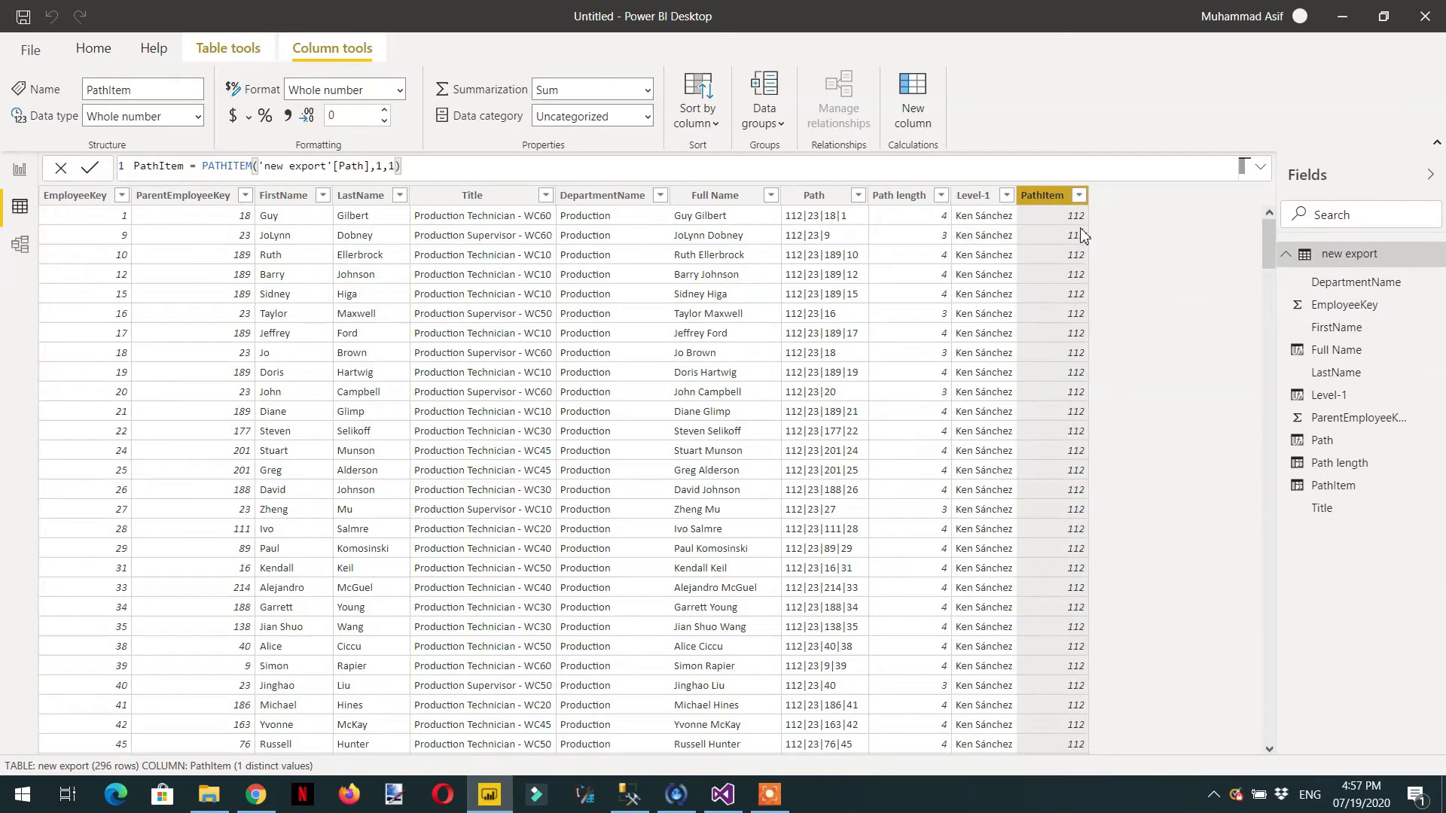
pyautogui.click(1078, 195)
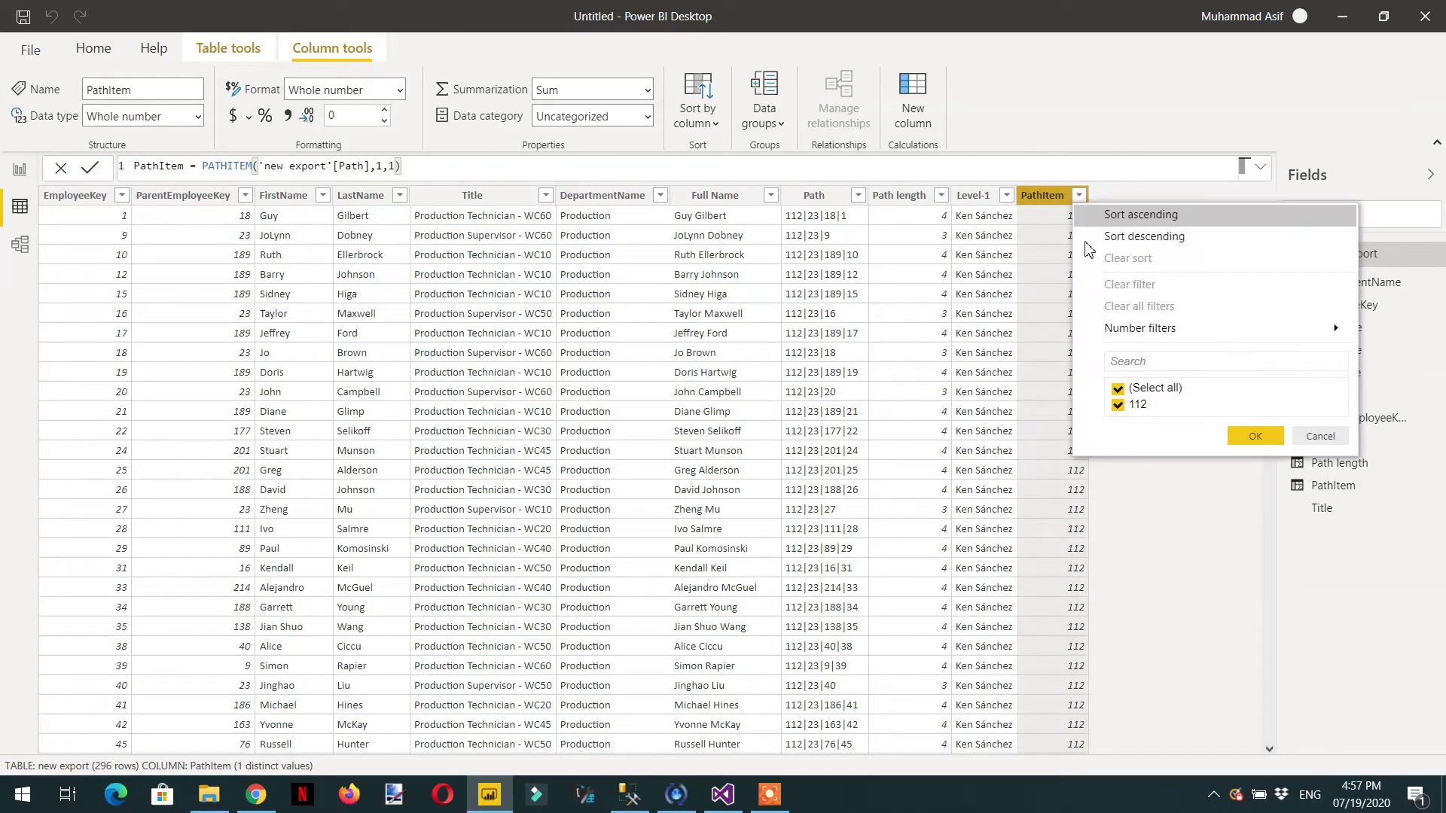
pyautogui.click(1318, 439)
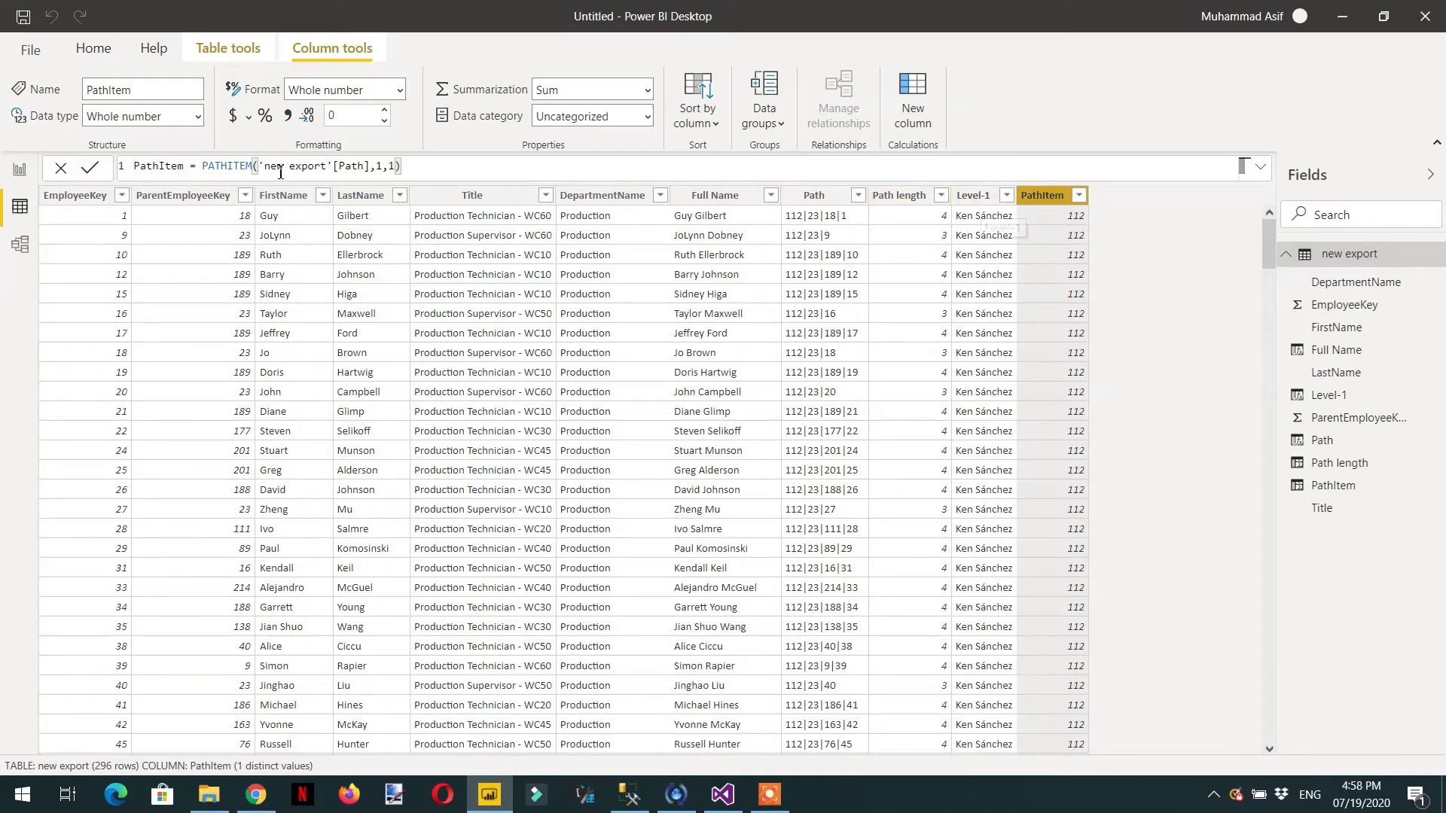
# Rename the Level-1 column to "Level-1 name" in its formula.
pyautogui.click(973, 195)
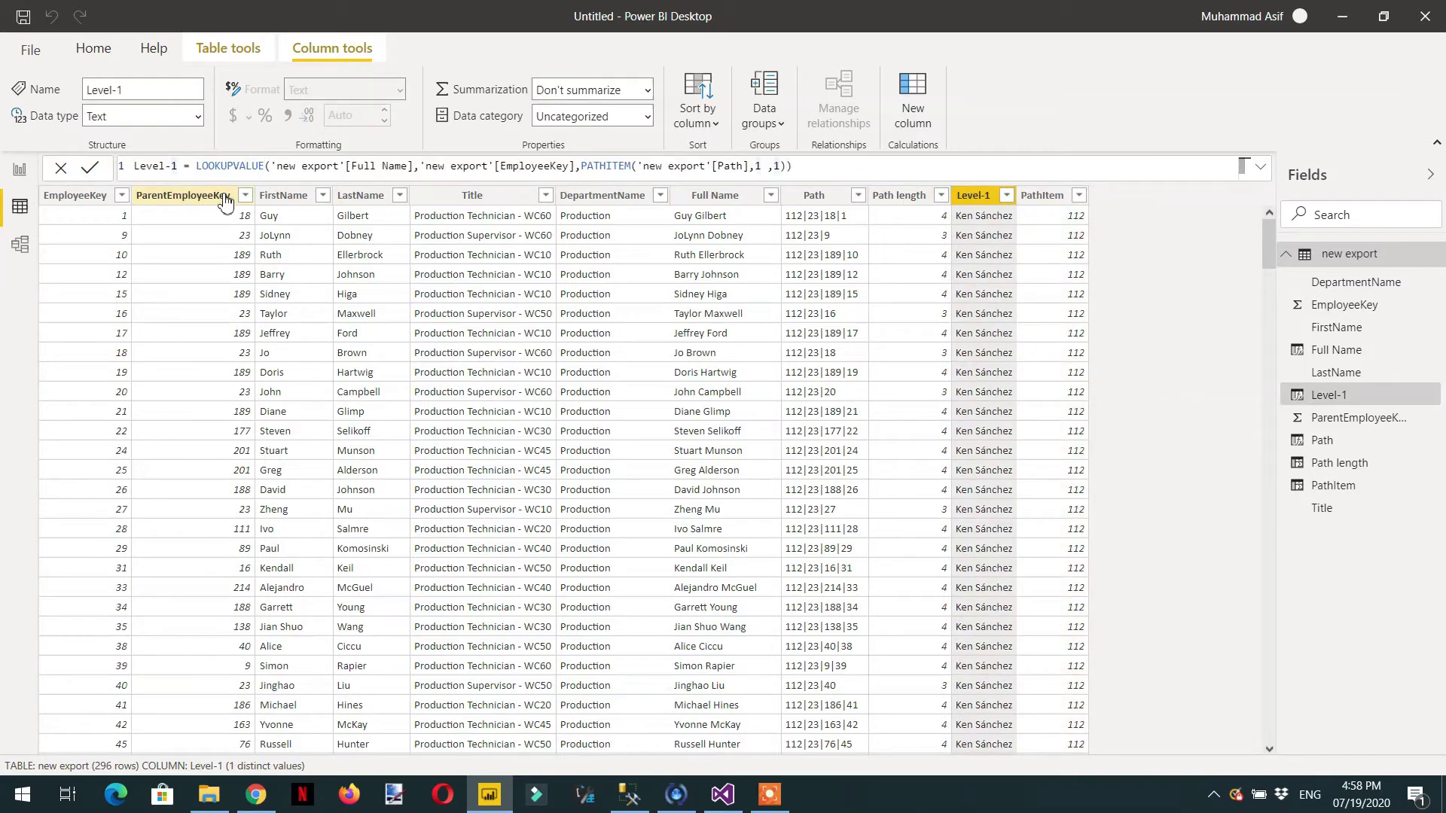
pyautogui.write('name')
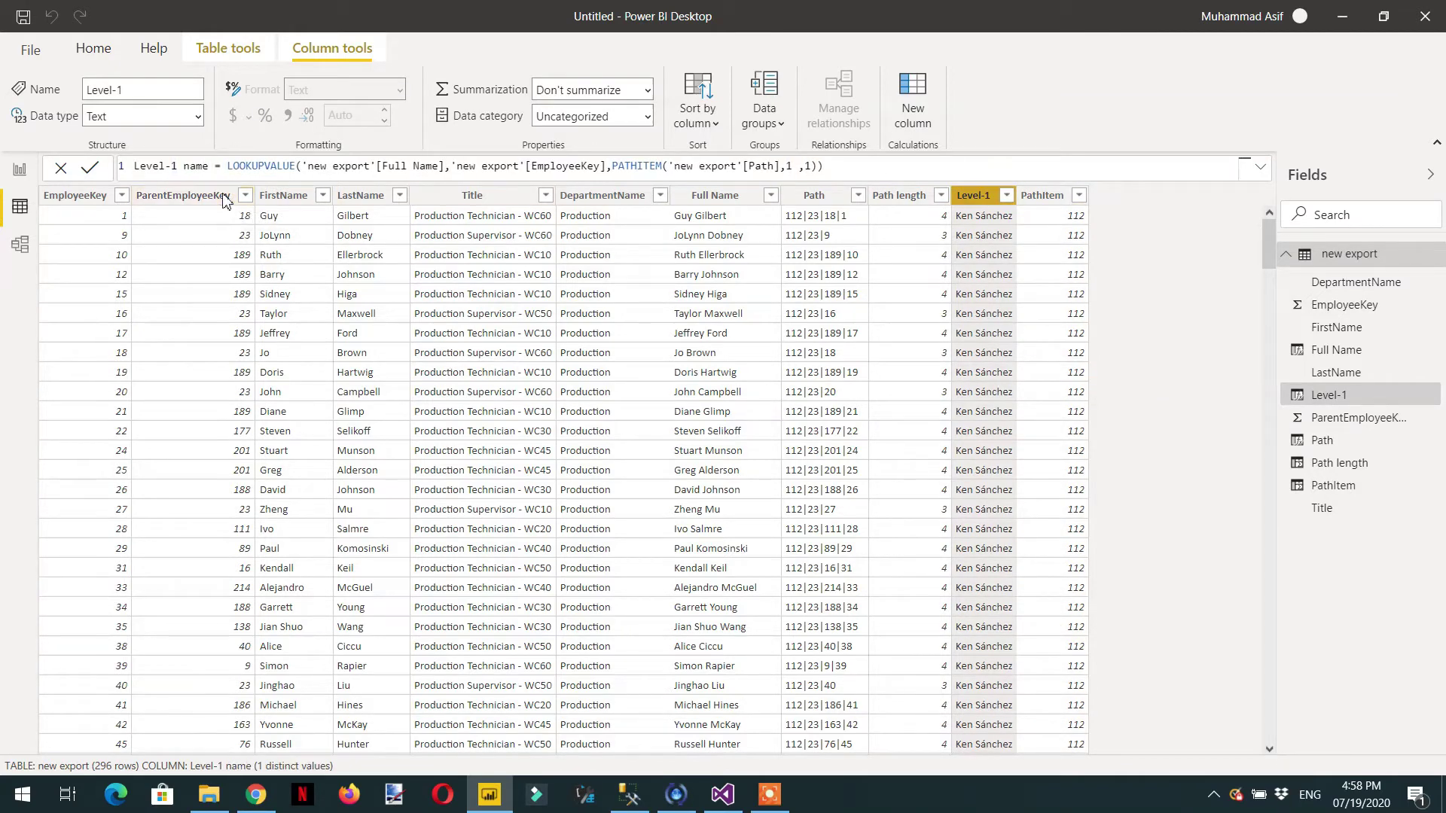
pyautogui.press('Return')
# Copy the whole Level-1 name formula into a new calculated column and name that column "Level-1 Title".
pyautogui.click(849, 177)
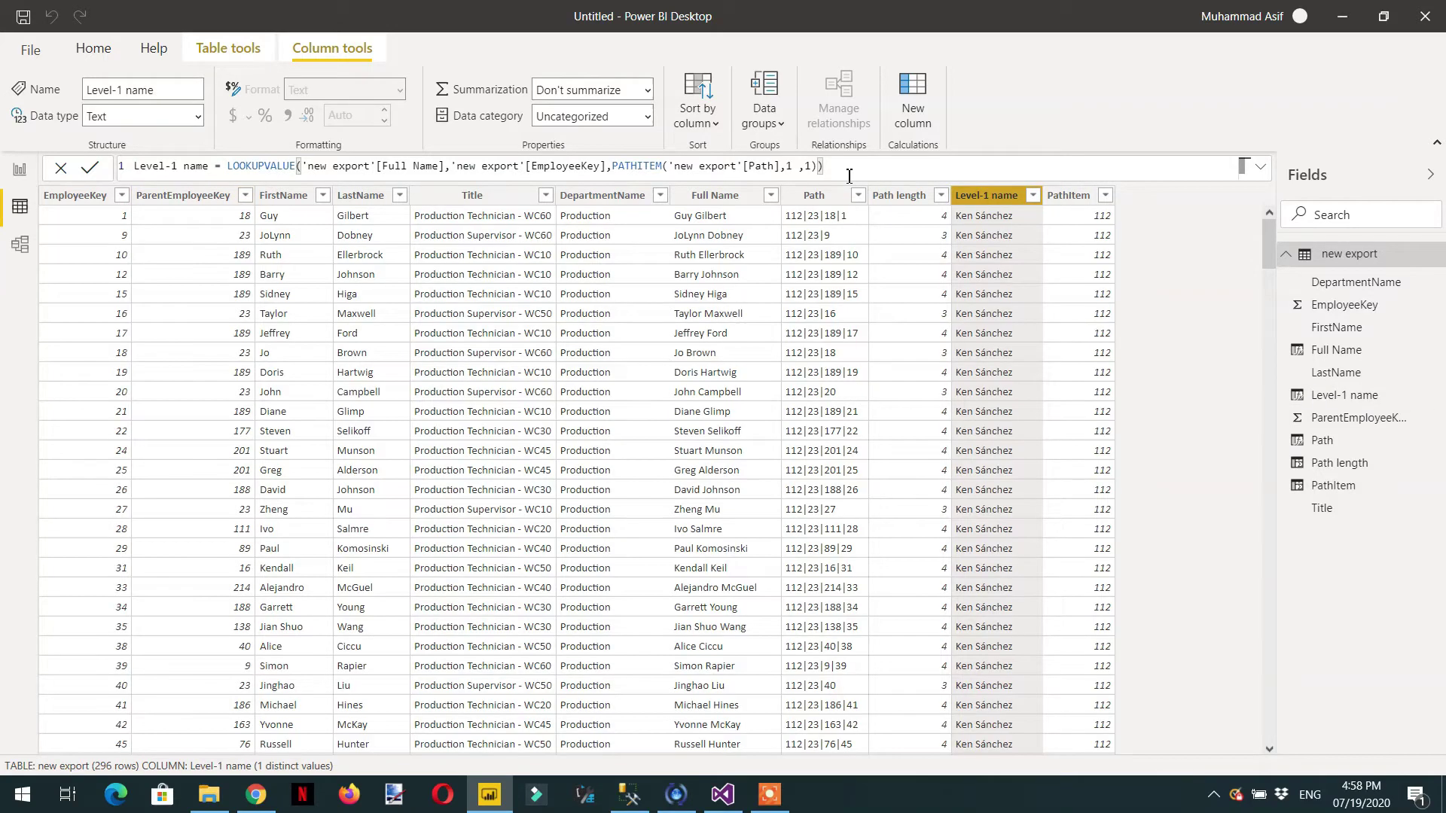
pyautogui.moveTo(814, 175); pyautogui.dragTo(106, 178)
pyautogui.hotkey('ctrl', 'c')
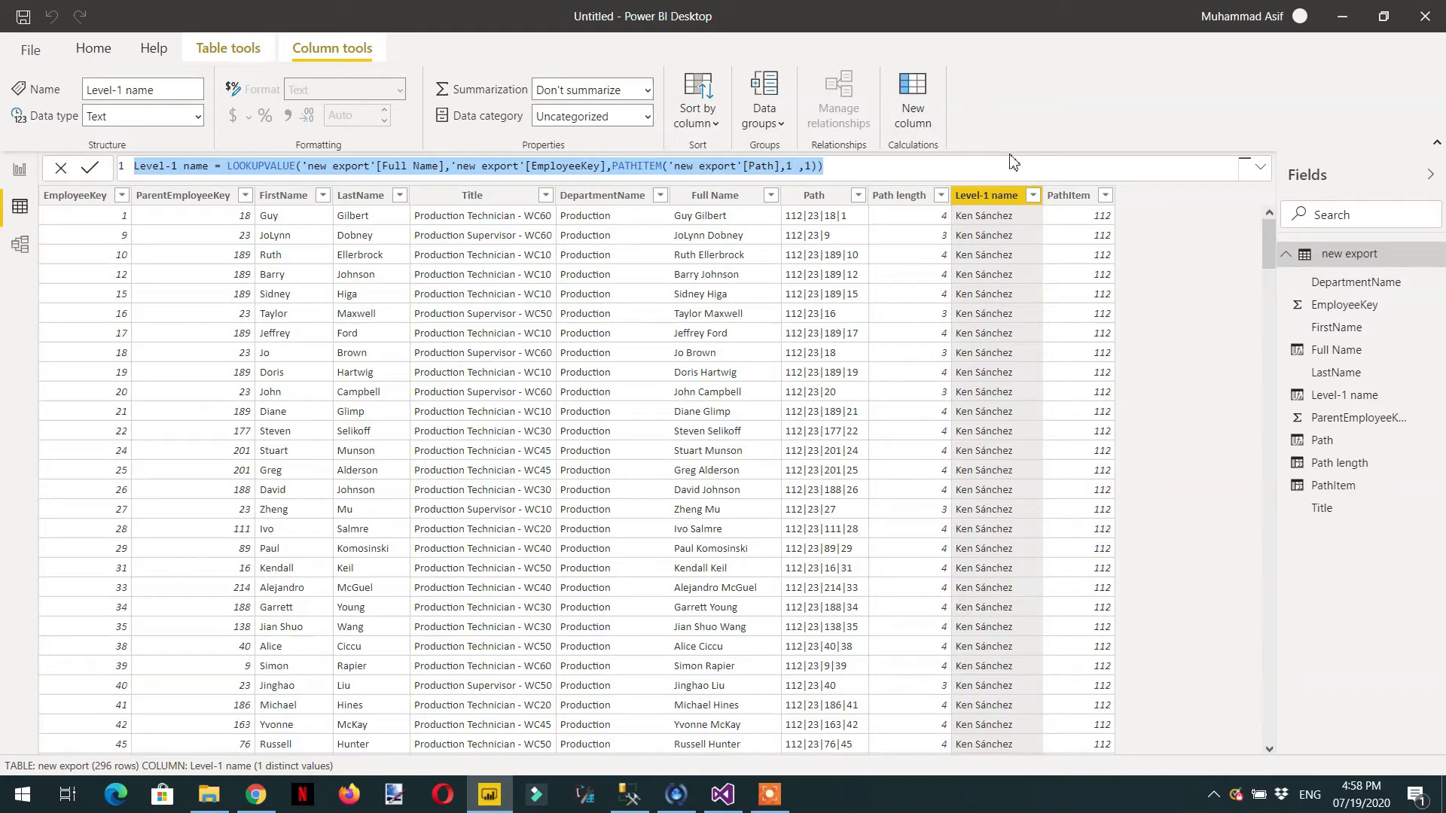
pyautogui.click(920, 155)
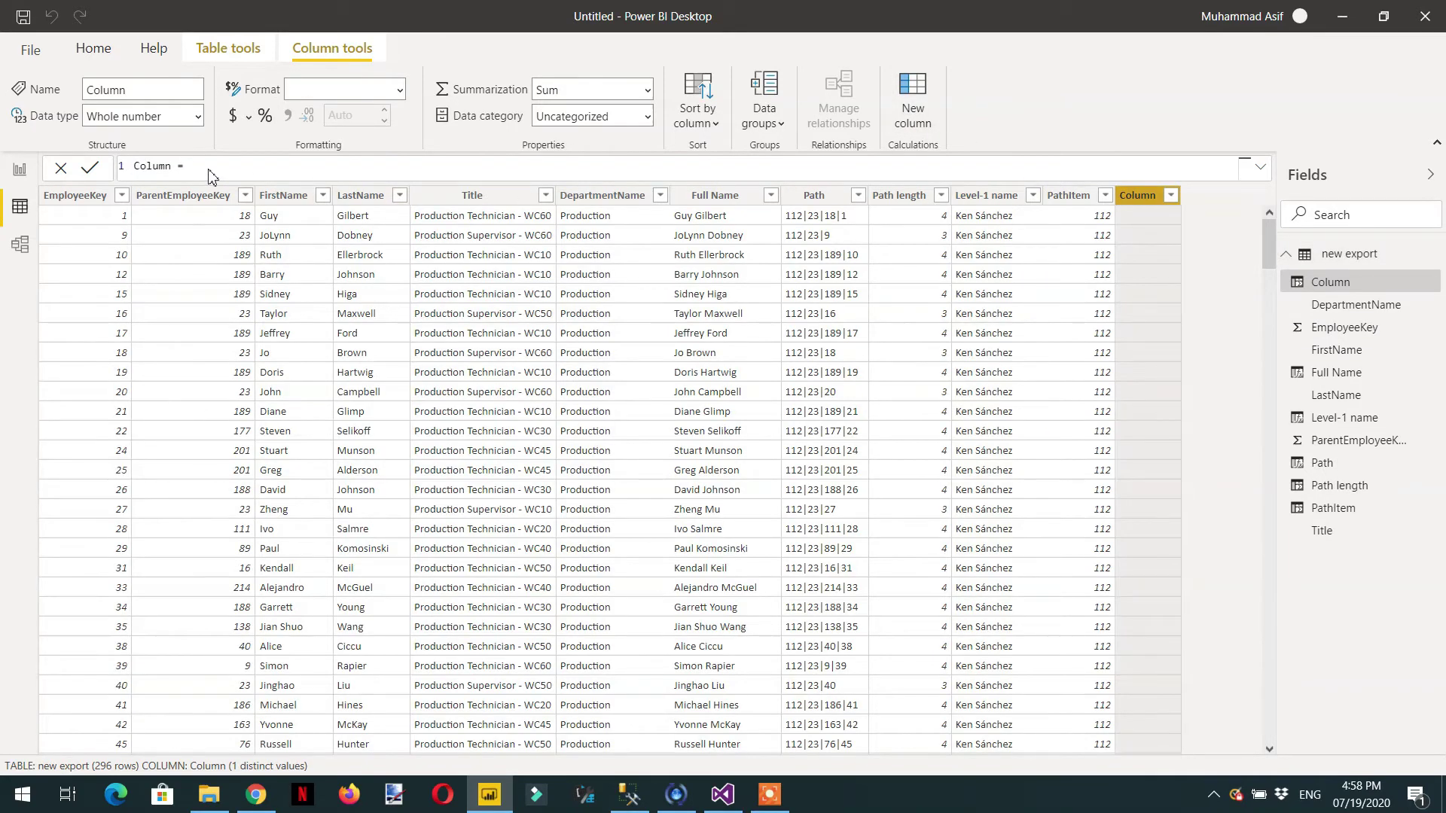
pyautogui.moveTo(211, 175); pyautogui.dragTo(121, 167)
pyautogui.hotkey('ctrl', 'v')
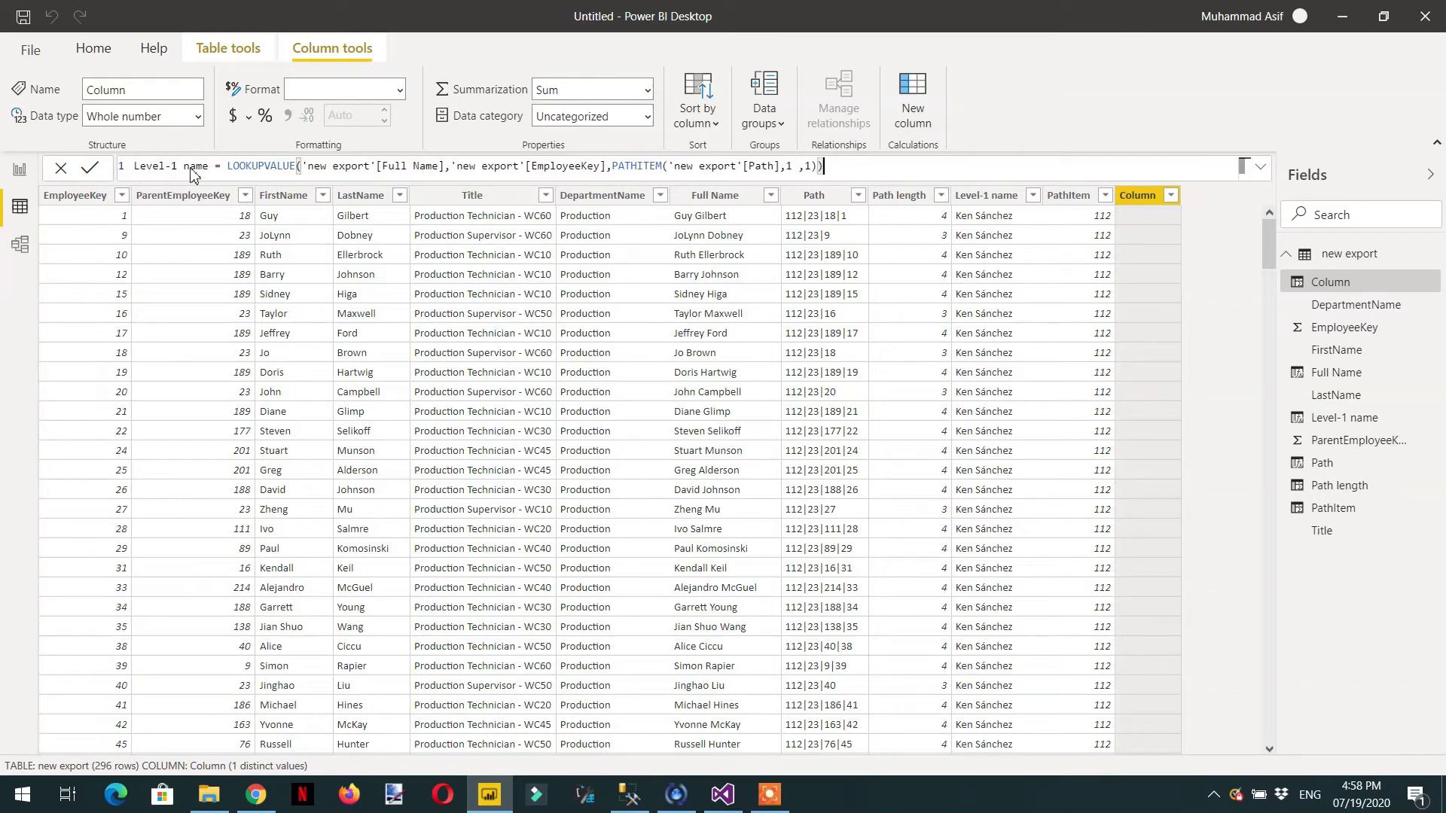
pyautogui.doubleClick(201, 167)
pyautogui.write('T')
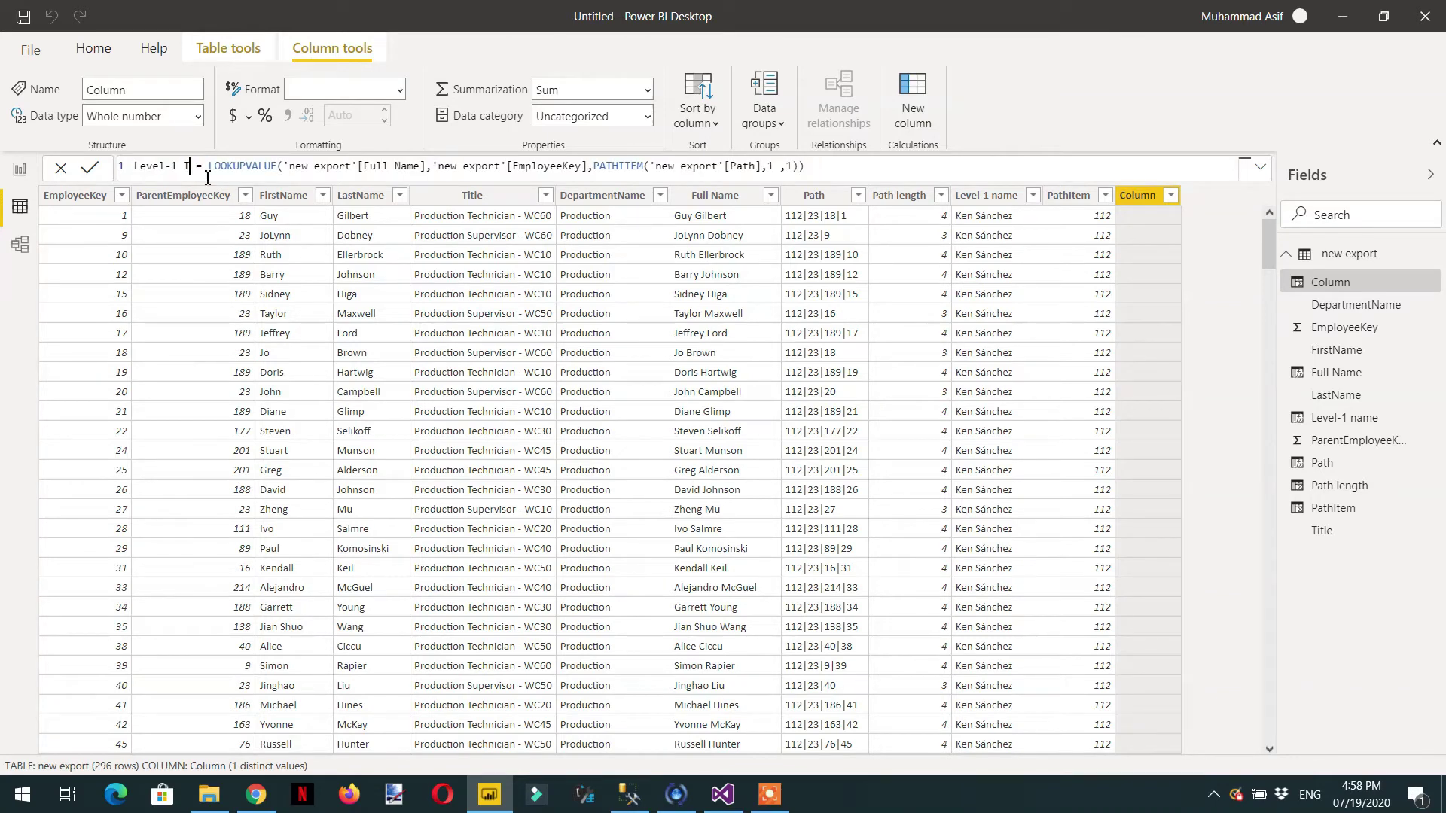
pyautogui.write('itle')
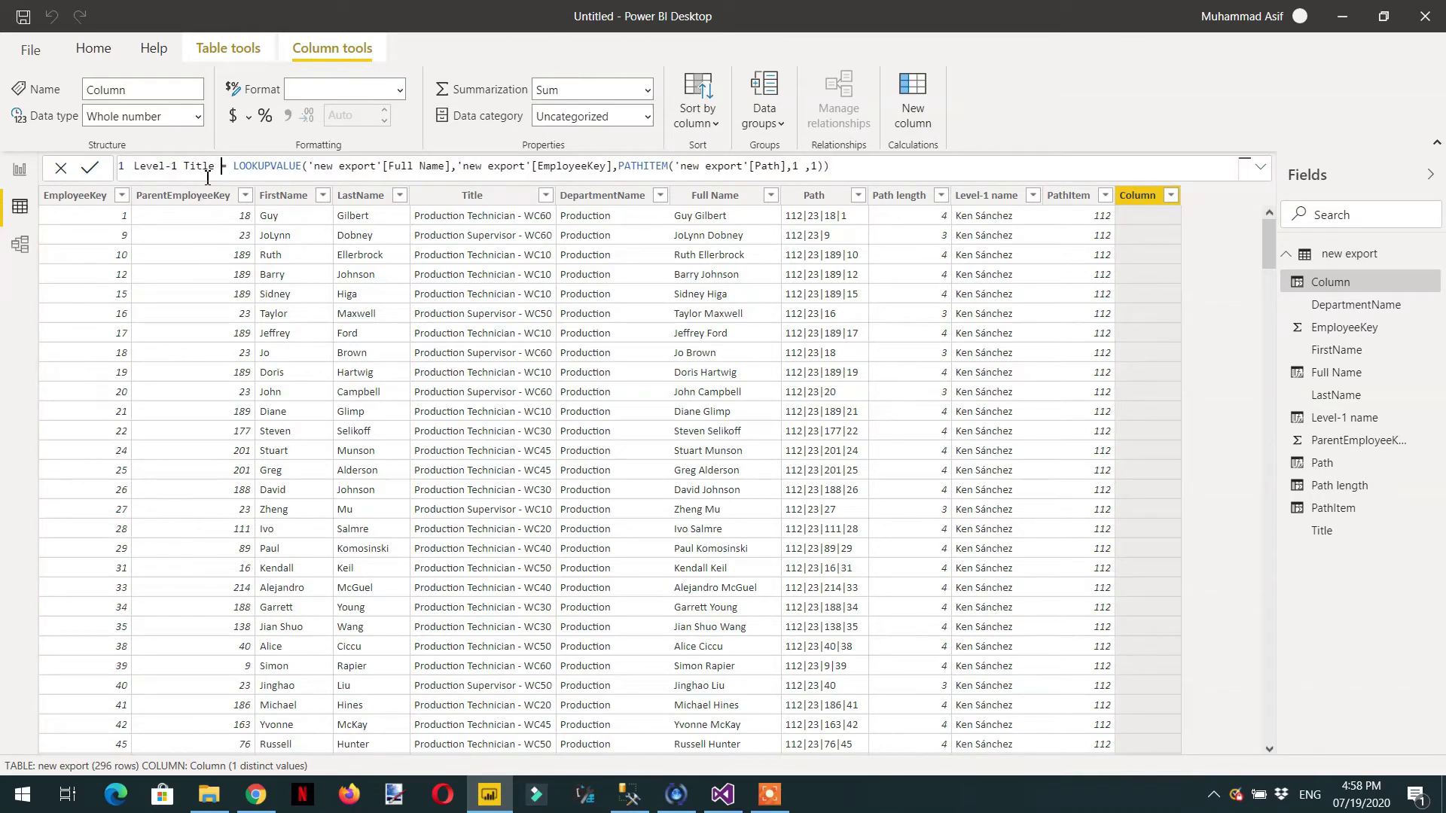
# Replace LOOKUPVALUE's result column [Full Name] with 'new export'[Title] and commit the Level-1 Title formula.
pyautogui.press('Right')
pyautogui.press('Right')
pyautogui.press('BackSpace')
pyautogui.press('BackSpace')
pyautogui.press('BackSpace')
pyautogui.press('BackSpace')
pyautogui.press('BackSpace')
pyautogui.press('BackSpace')
pyautogui.press('BackSpace')
pyautogui.press('BackSpace')
pyautogui.press('BackSpace')
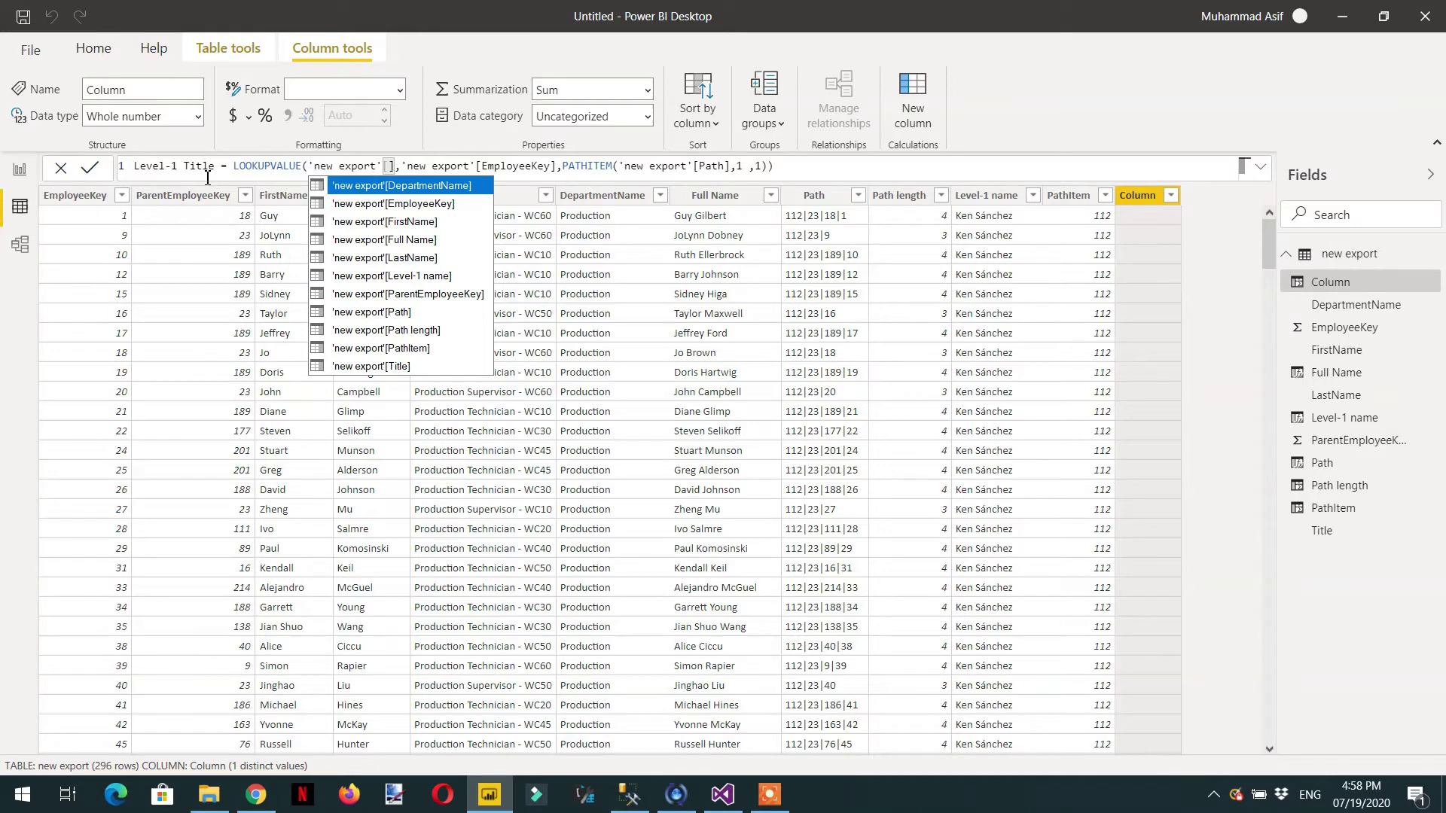
pyautogui.write('ti')
pyautogui.press('Tab')
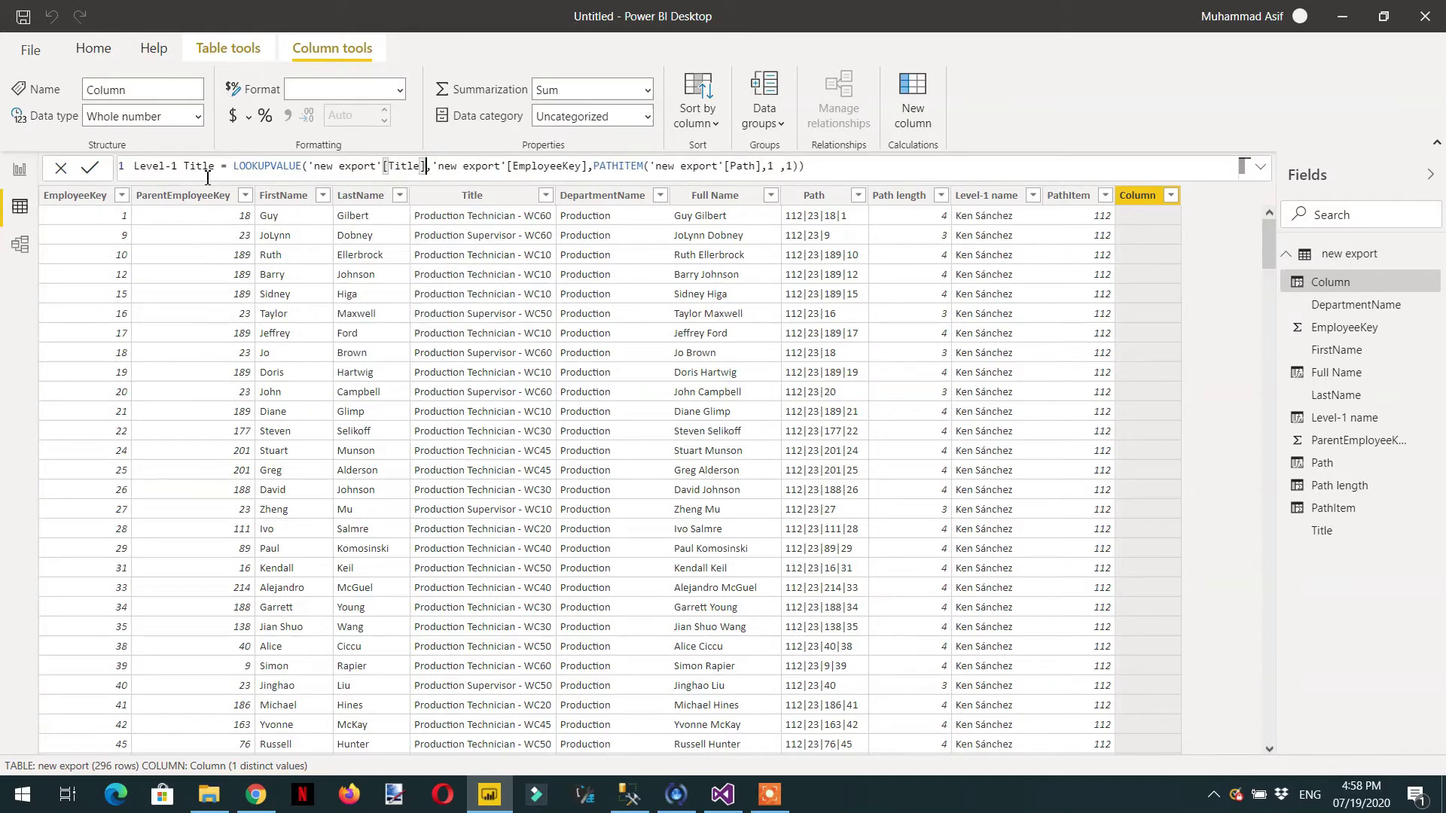
pyautogui.press('Right')
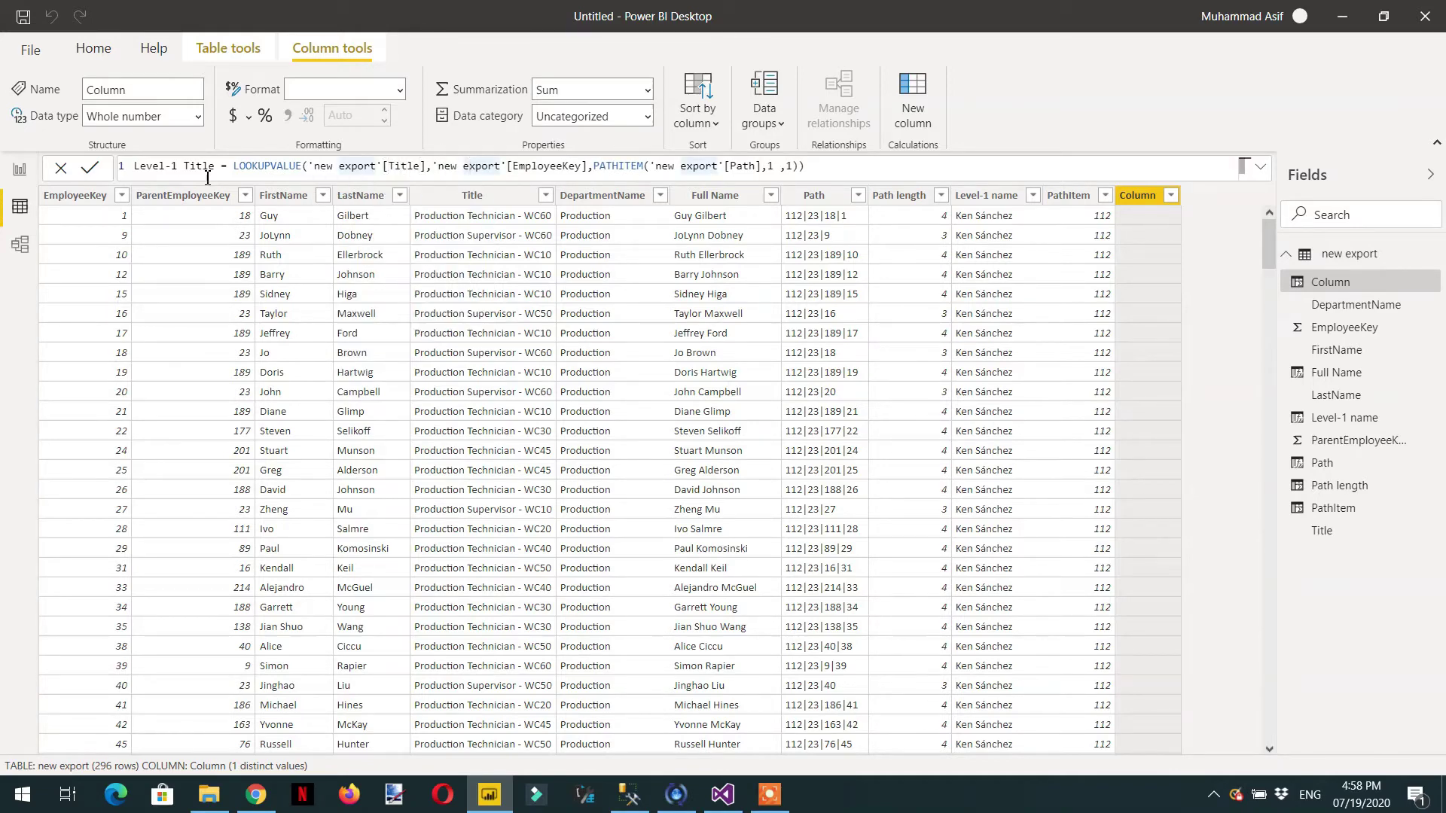
pyautogui.press('Right')
pyautogui.press('Right')
pyautogui.press('Right')
pyautogui.press('Right')
pyautogui.press('Right')
pyautogui.press('Right')
pyautogui.press('Right')
pyautogui.press('Right')
pyautogui.press('Right')
pyautogui.press('Right')
pyautogui.press('Right')
pyautogui.press('Right')
pyautogui.press('Right')
pyautogui.press('Right')
pyautogui.press('Right')
pyautogui.press('Right')
pyautogui.press('Right')
pyautogui.press('Right')
pyautogui.press('Right')
pyautogui.press('Right')
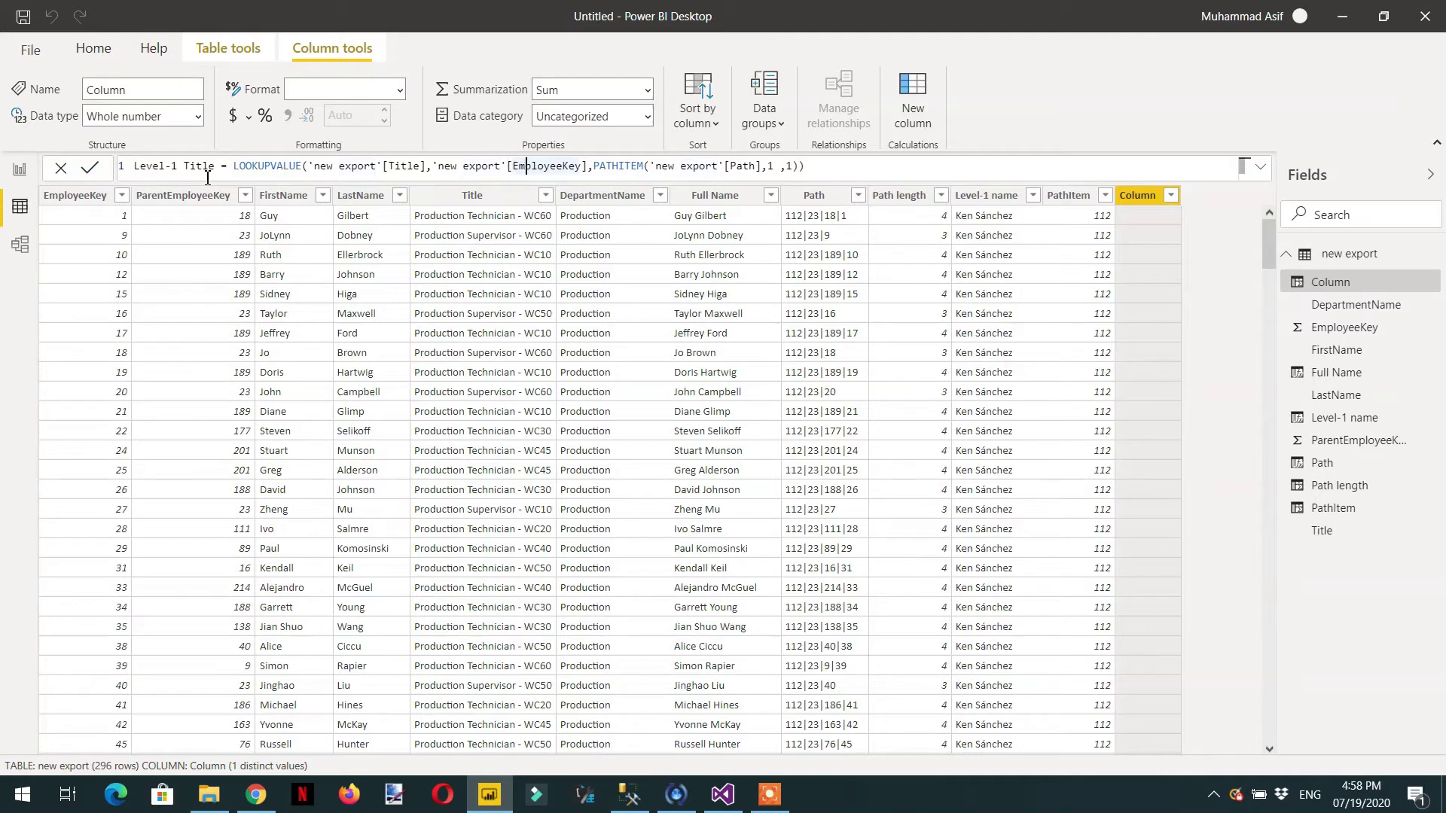
pyautogui.press('Right')
pyautogui.press('Right')
pyautogui.press('Right')
pyautogui.press('Right')
pyautogui.press('Right')
pyautogui.press('Right')
pyautogui.press('Right')
pyautogui.press('Right')
pyautogui.press('Right')
pyautogui.press('Right')
pyautogui.press('Right')
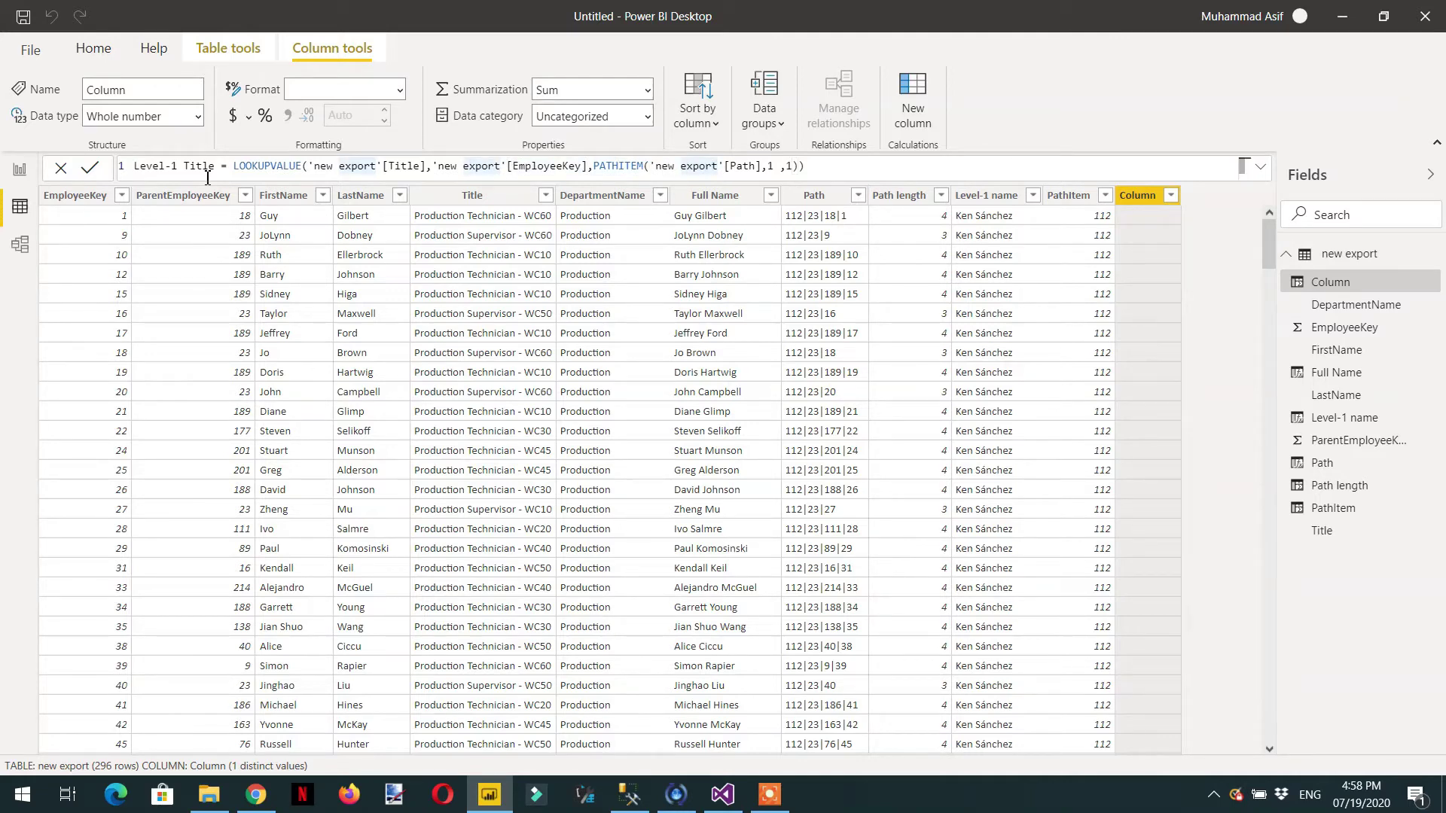
pyautogui.press('Return')
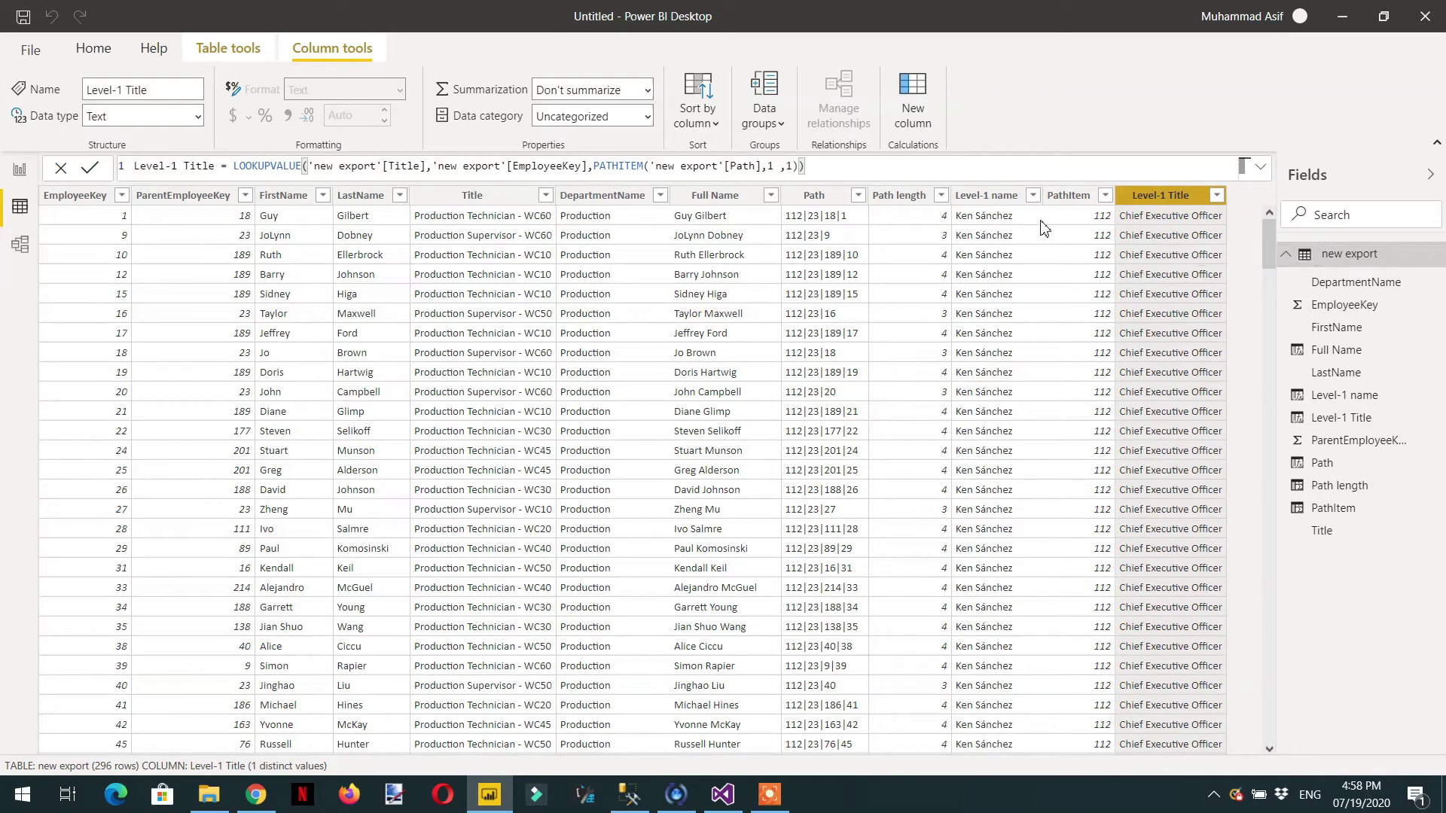
# Set the PATHITEM position argument in the Level-1 name formula to 2 and commit it.
pyautogui.click(988, 197)
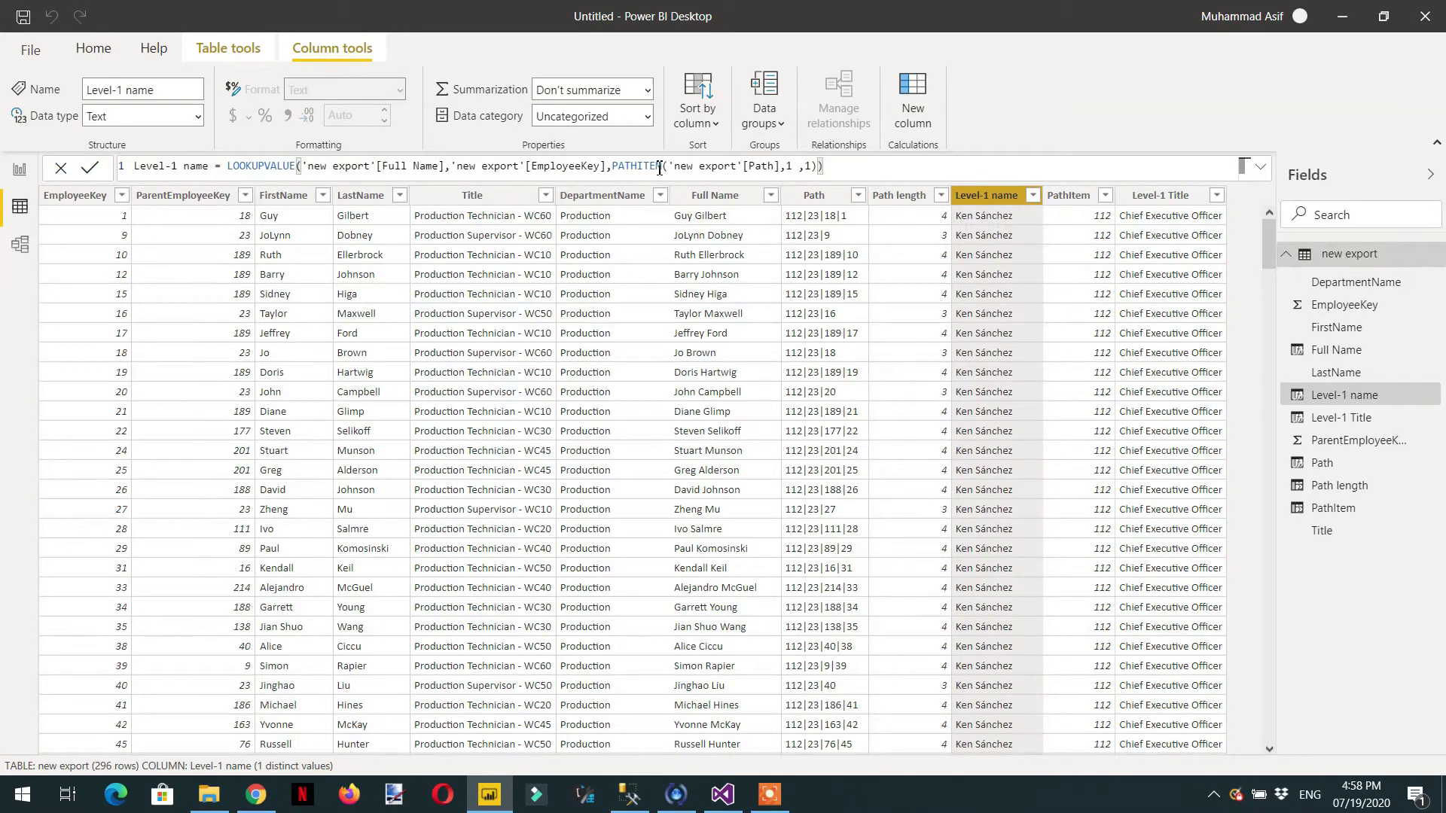
pyautogui.click(795, 172)
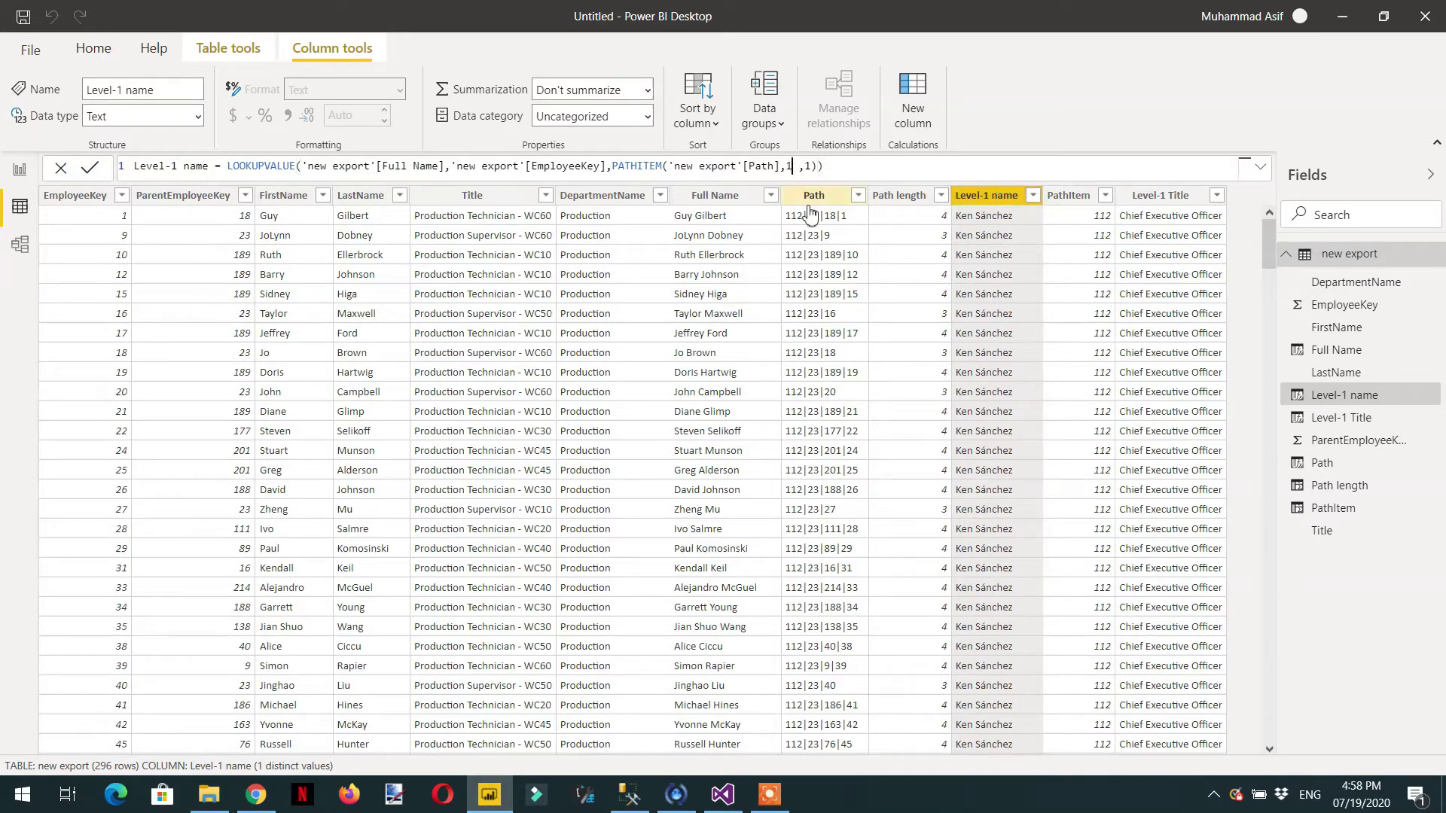
pyautogui.press('BackSpace')
pyautogui.write('2')
pyautogui.press('Return')
# Set the position argument in the PathItem formula to 2, commit it and check the column's distinct values.
pyautogui.click(1079, 197)
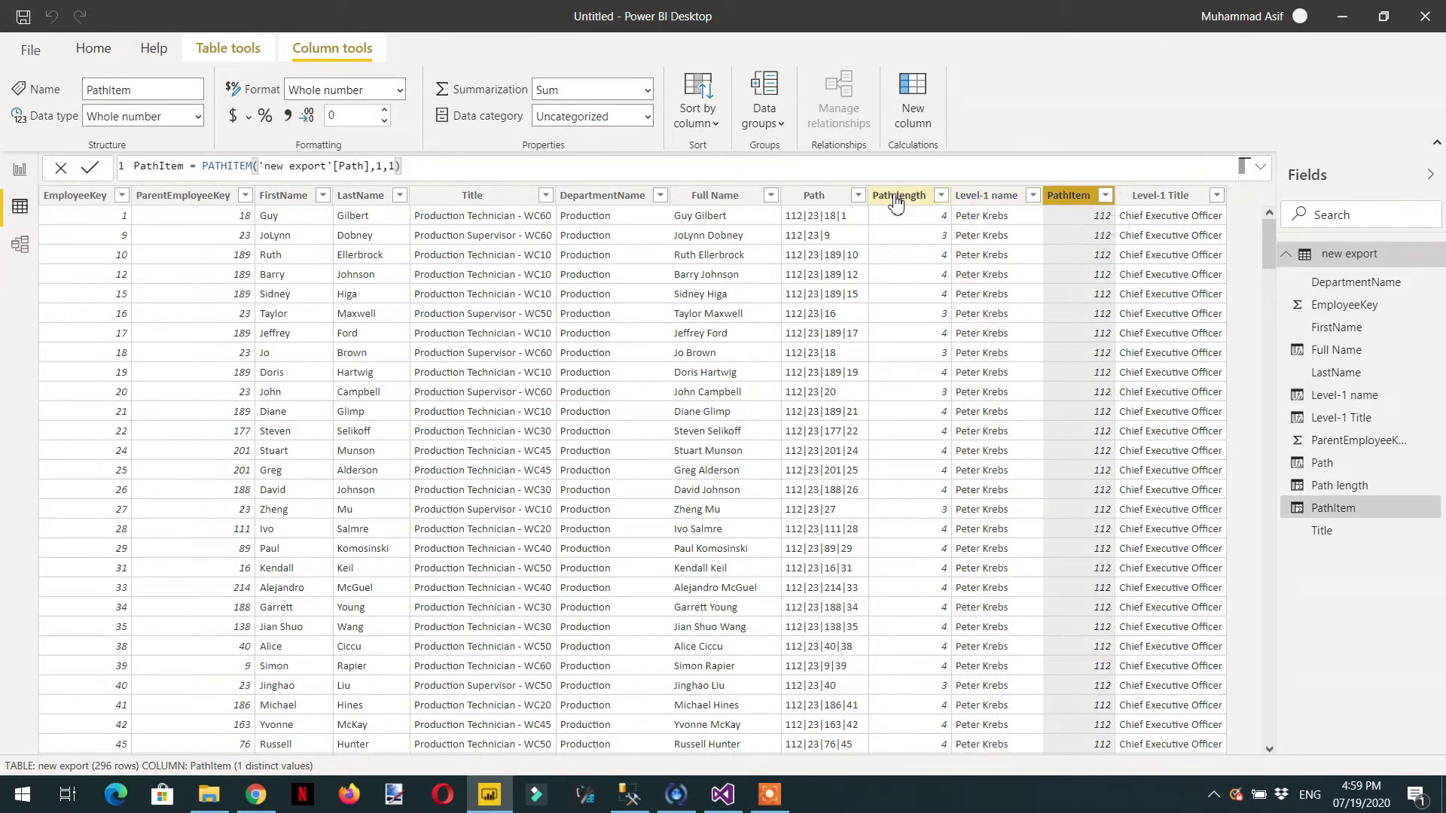
pyautogui.doubleClick(381, 170)
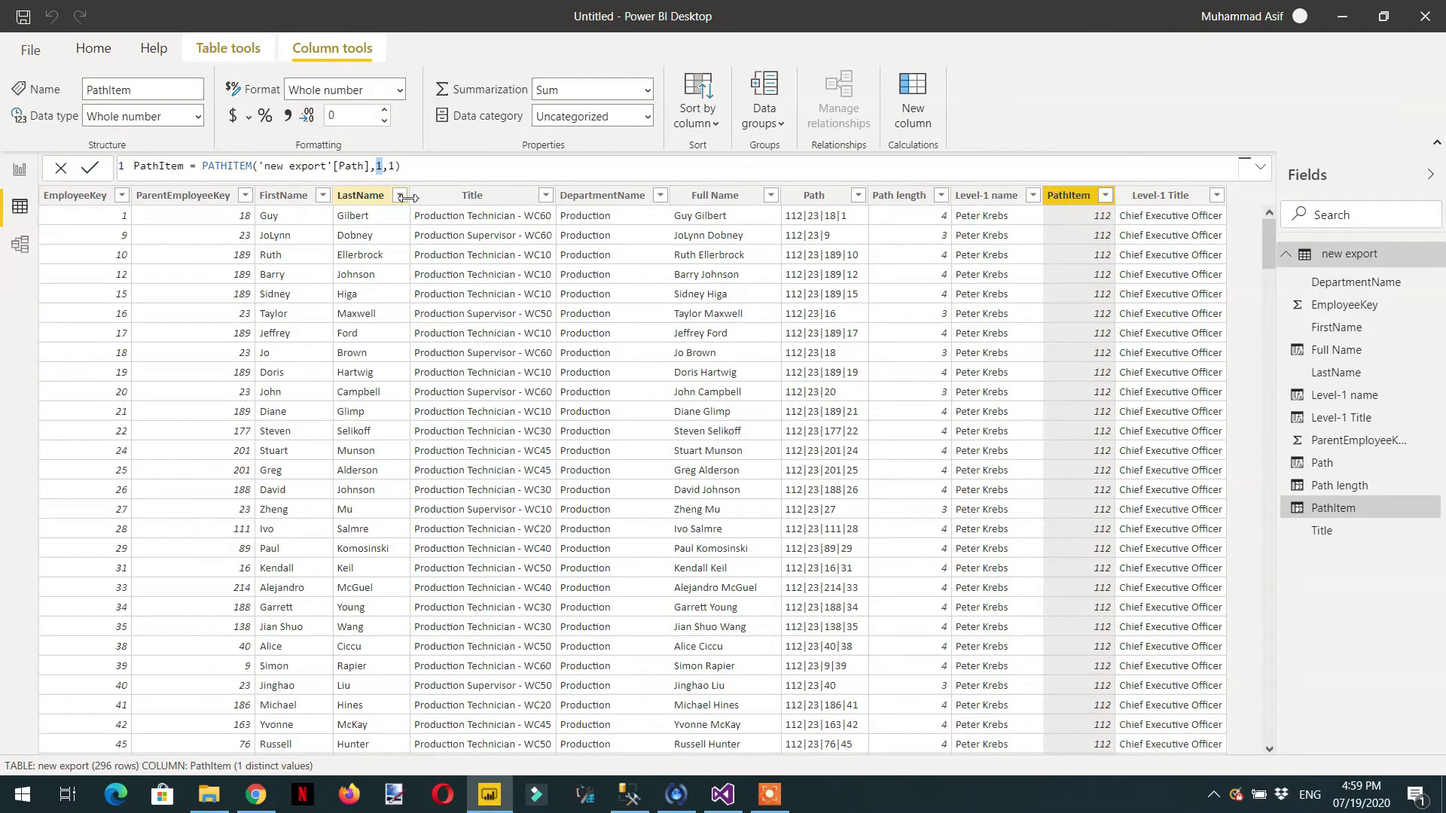
pyautogui.press('Return')
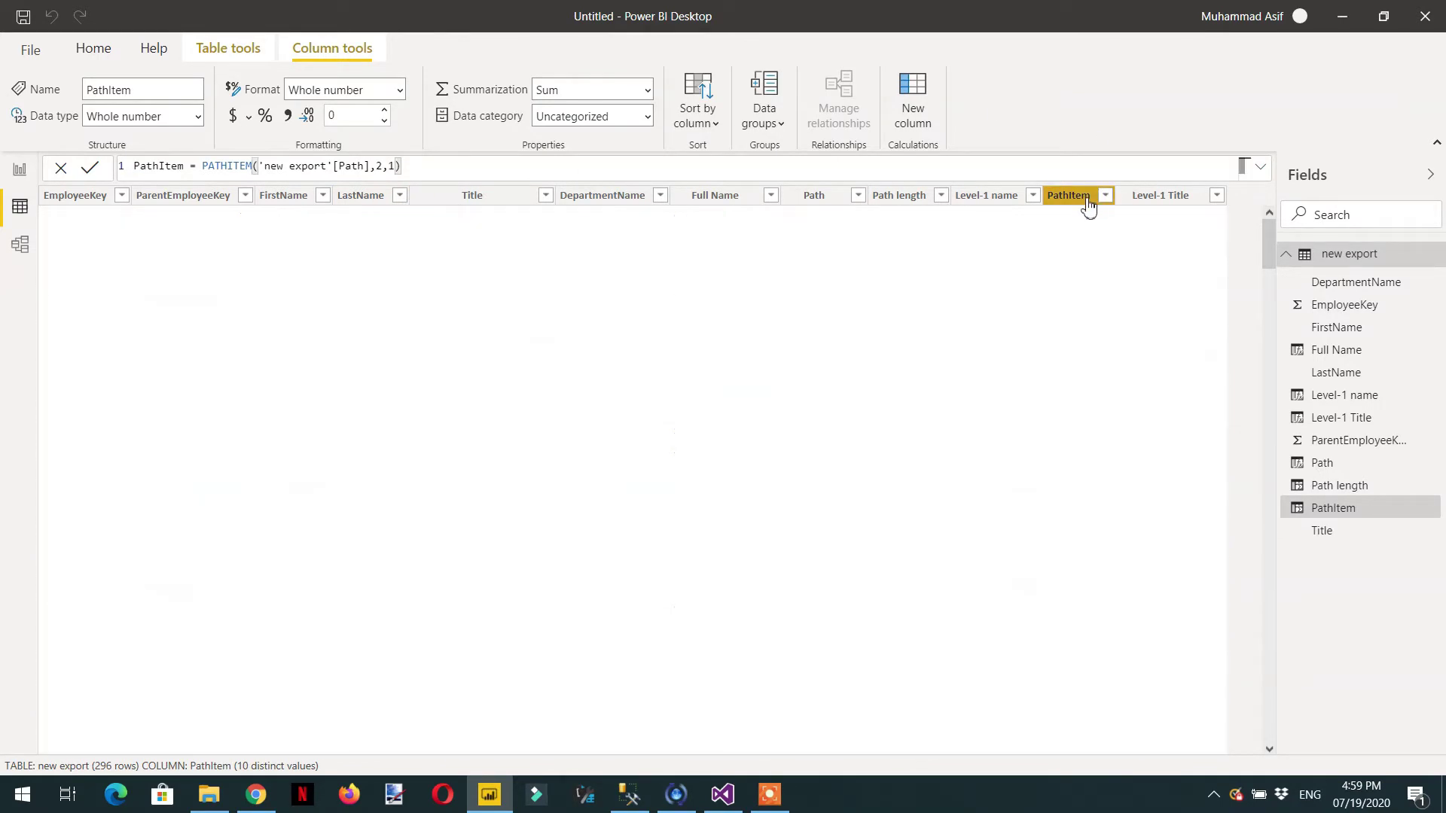
pyautogui.click(1105, 195)
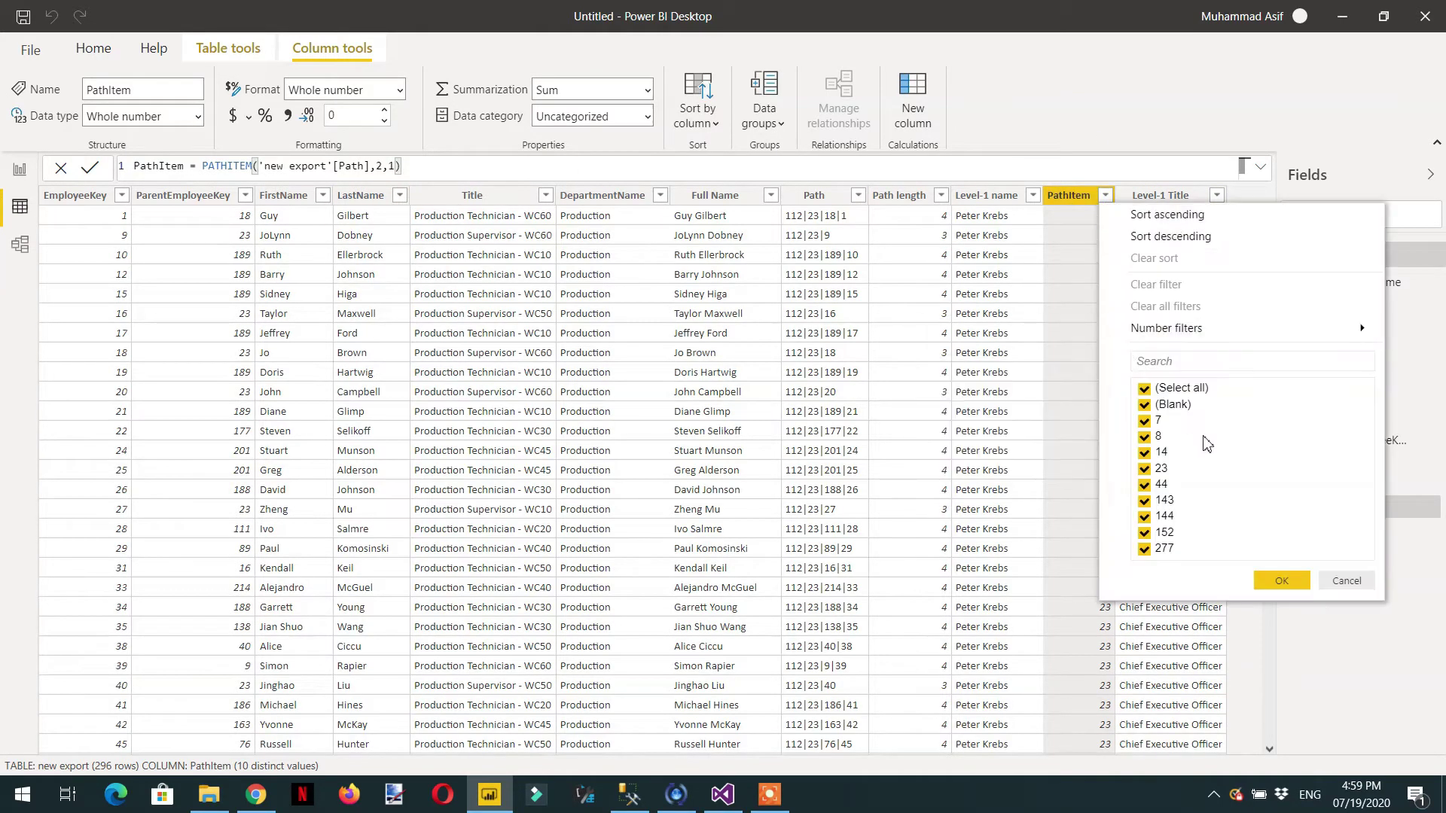
pyautogui.click(1346, 581)
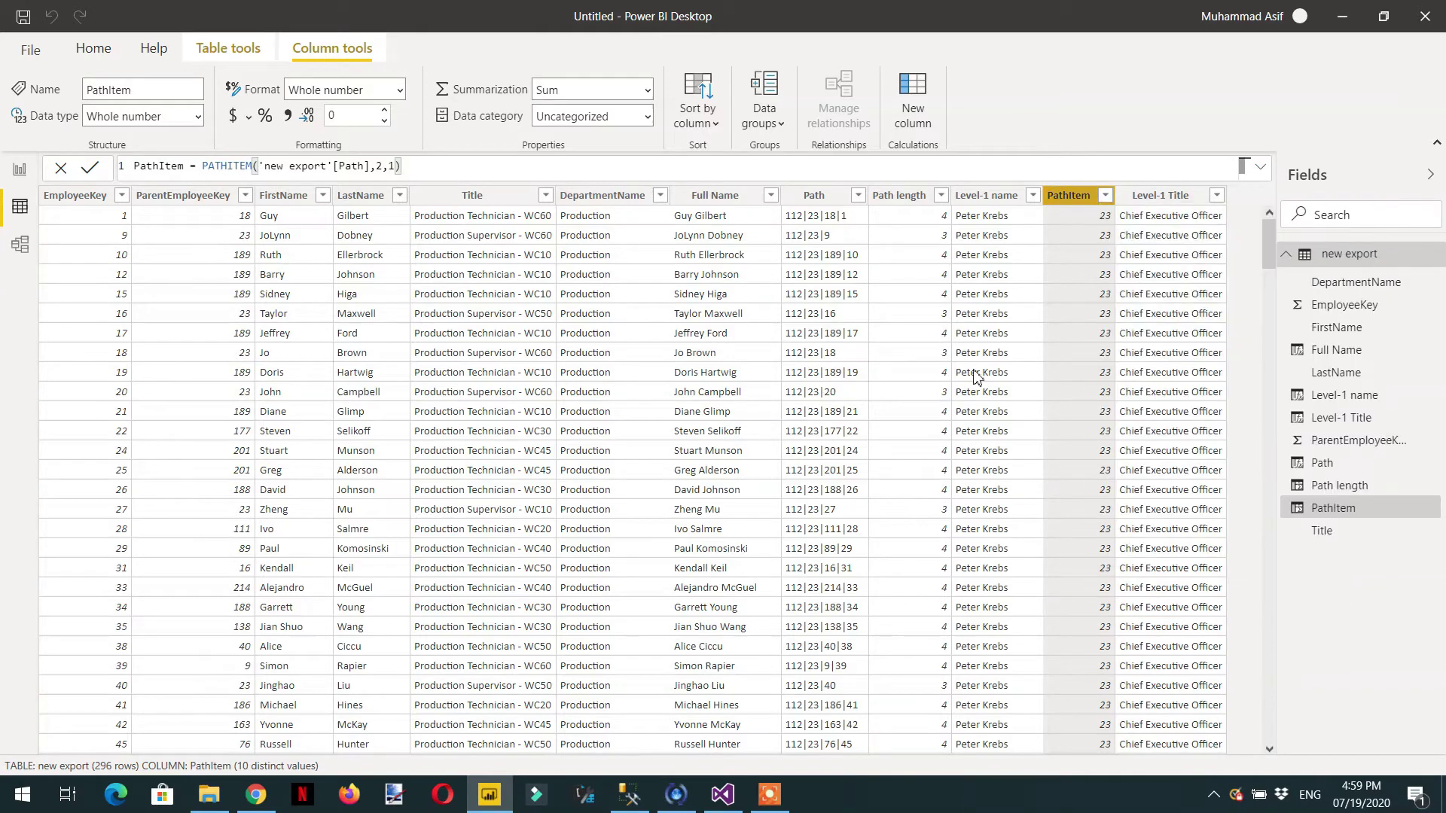
# Set the PATHITEM position argument in the Level-1 Title formula to 2, commit it and check the column's distinct titles.
pyautogui.click(1193, 198)
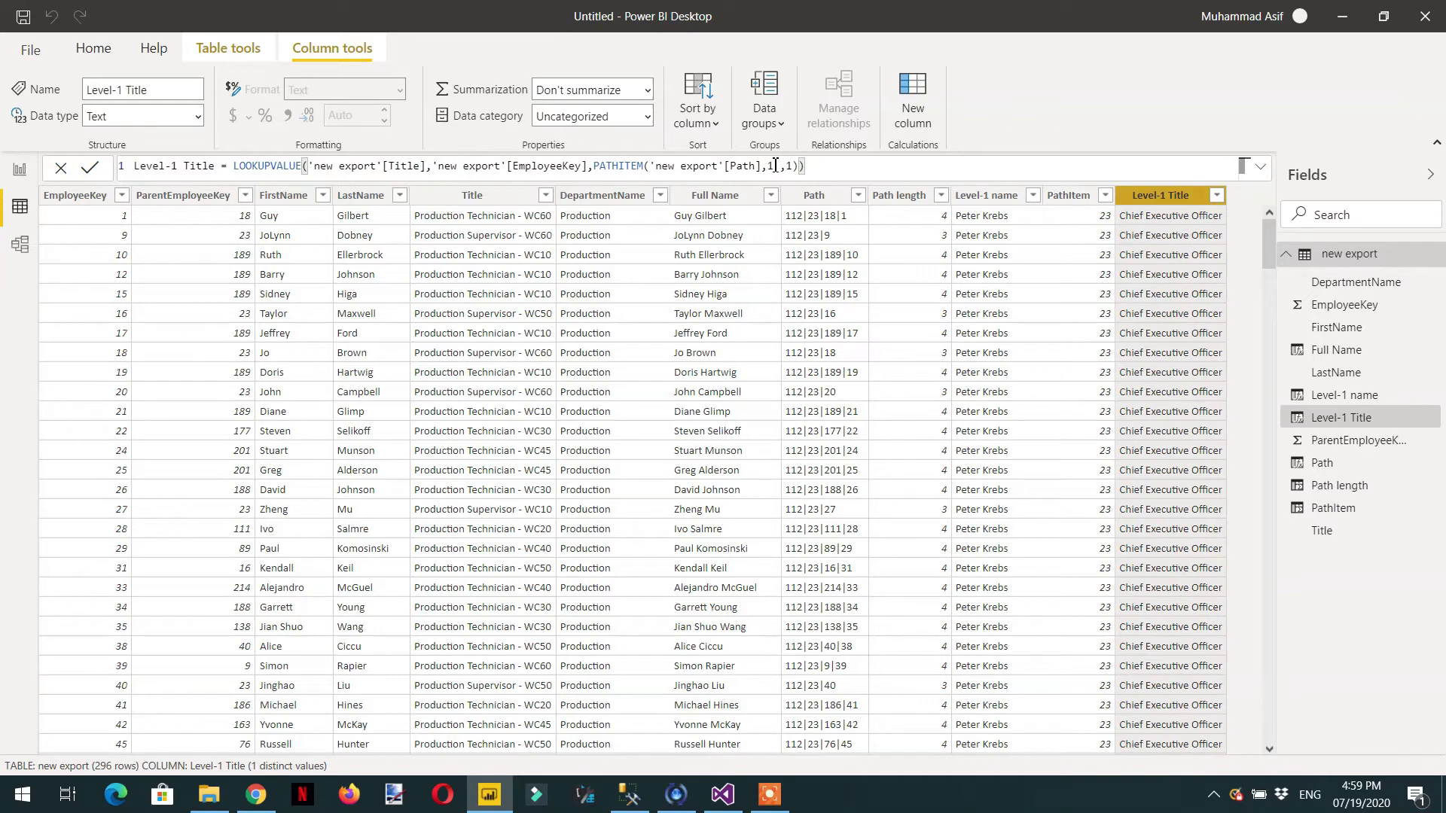
pyautogui.click(775, 165)
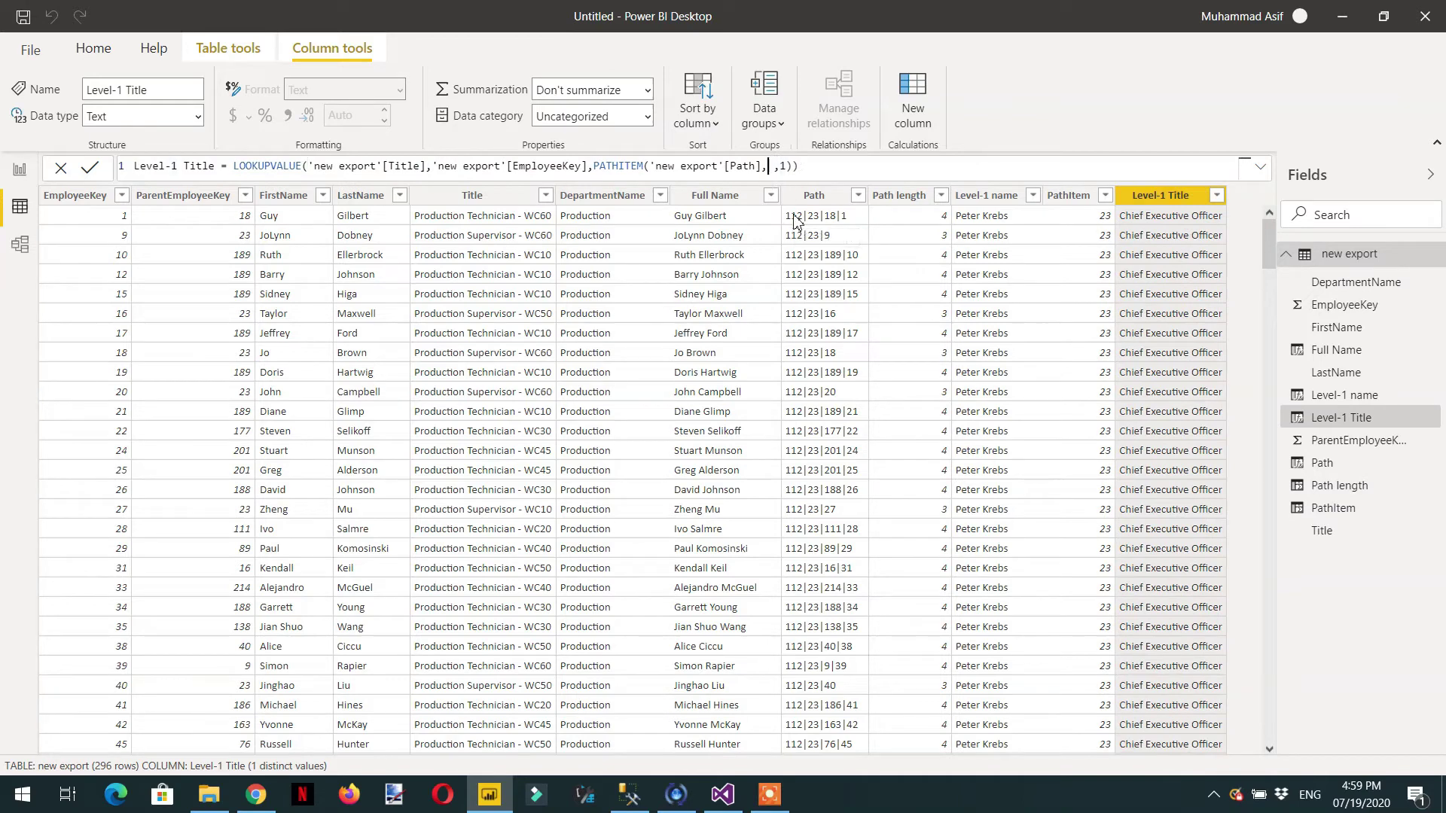
pyautogui.press('Return')
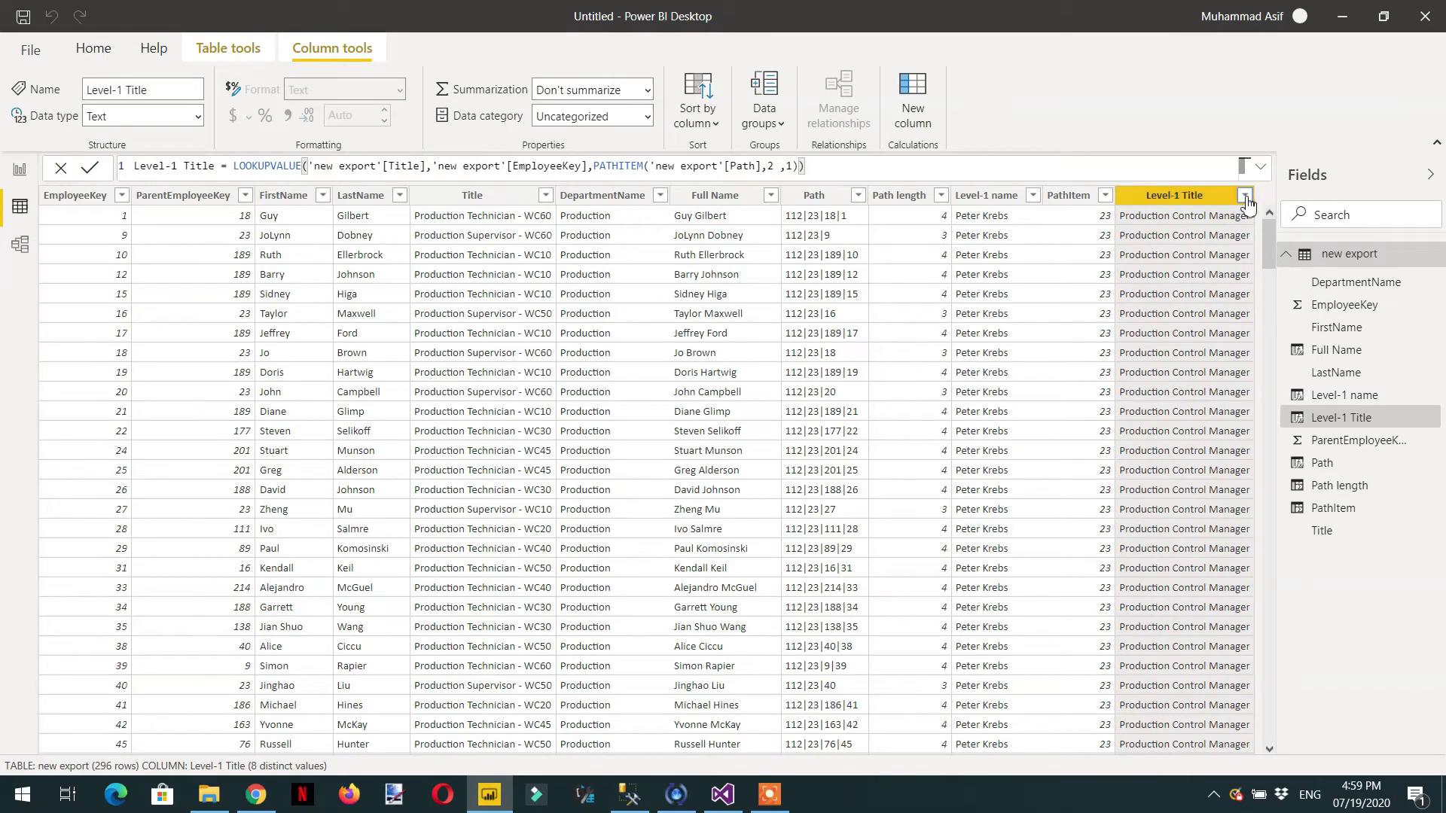
pyautogui.click(1244, 195)
pyautogui.moveTo(1197, 331)
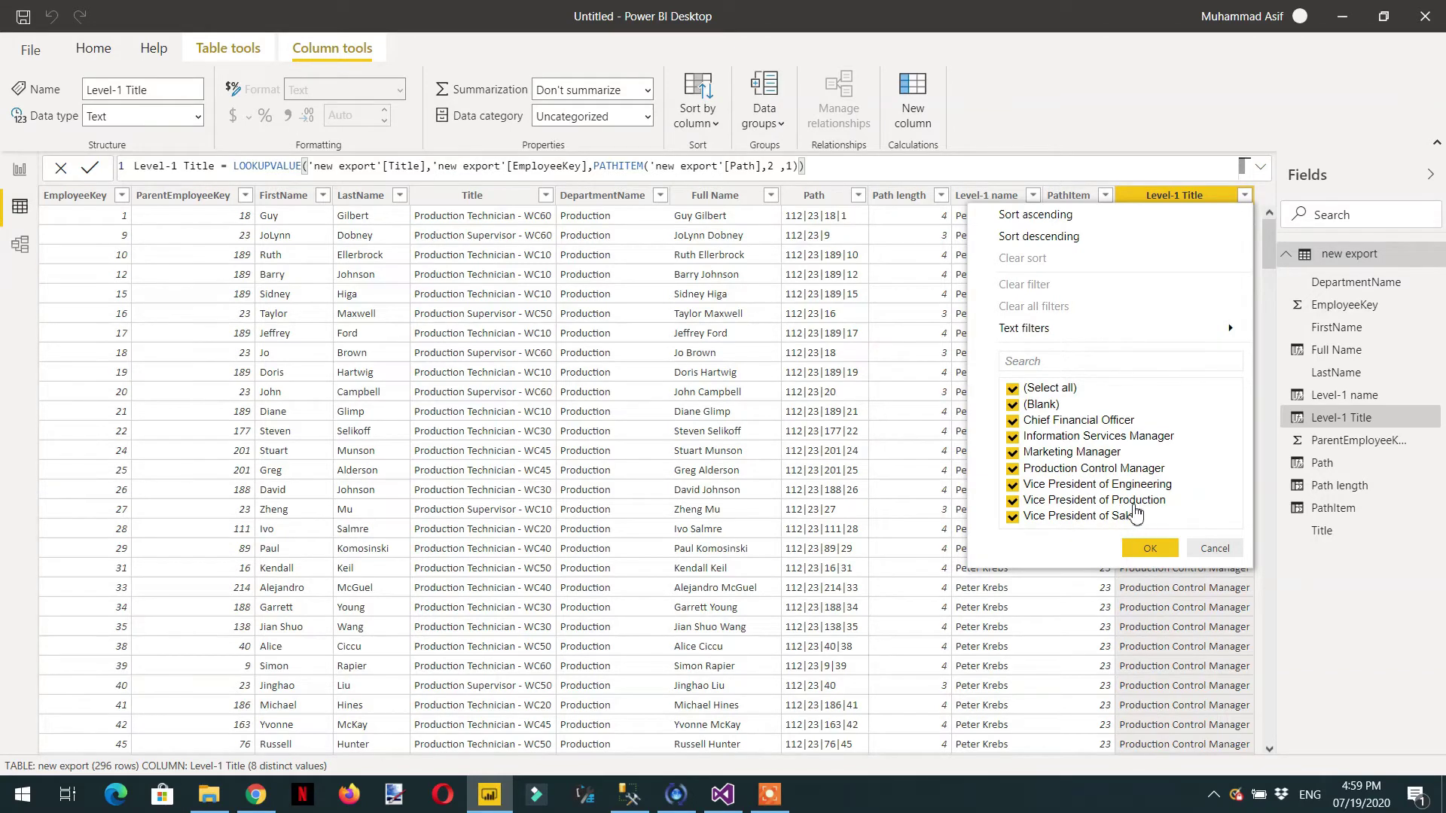
pyautogui.click(1203, 550)
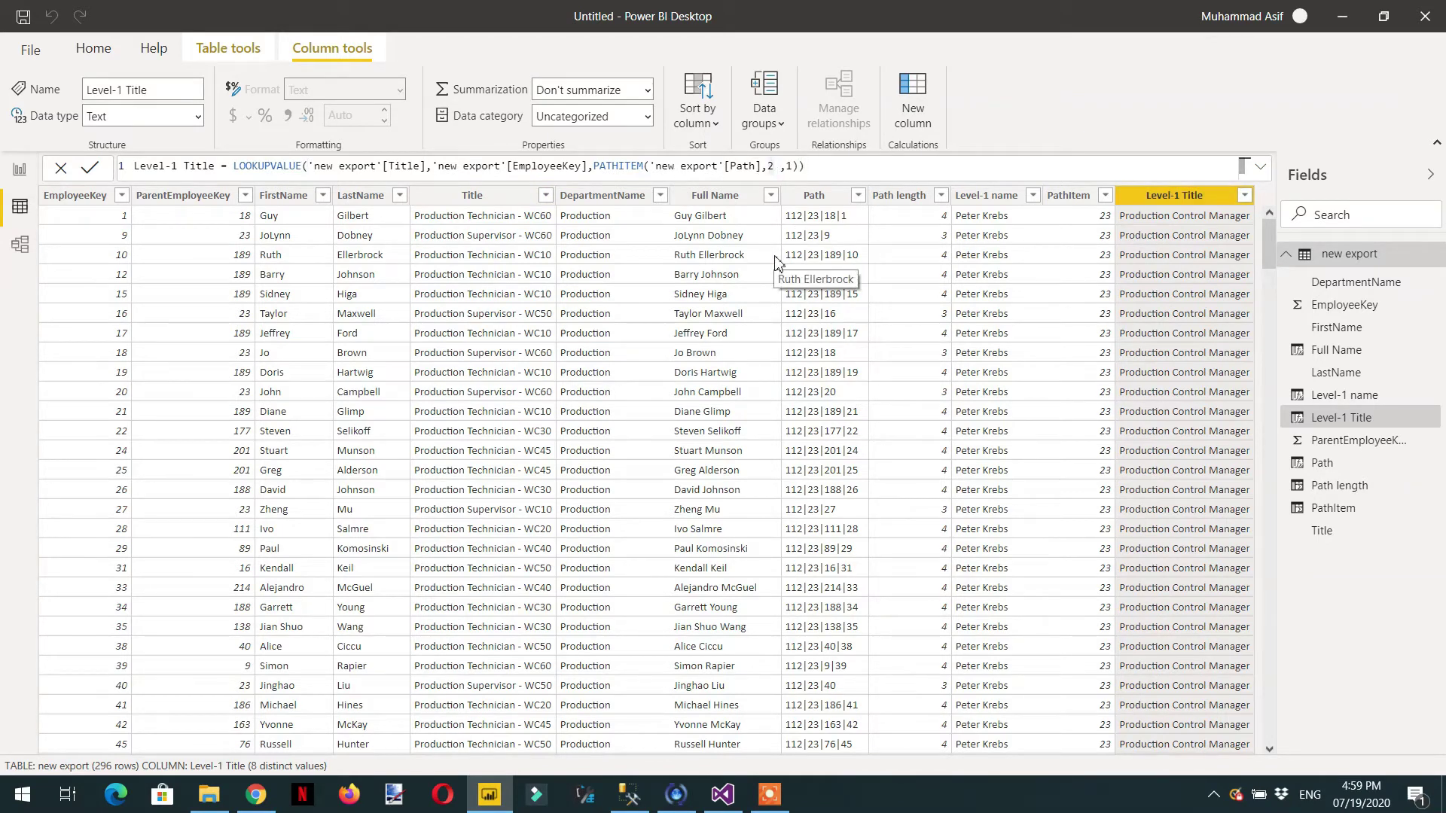
# Set the PATHITEM position argument in the Level-1 Title formula to 5, commit it and inspect the column's values.
pyautogui.press('BackSpace')
pyautogui.write('5')
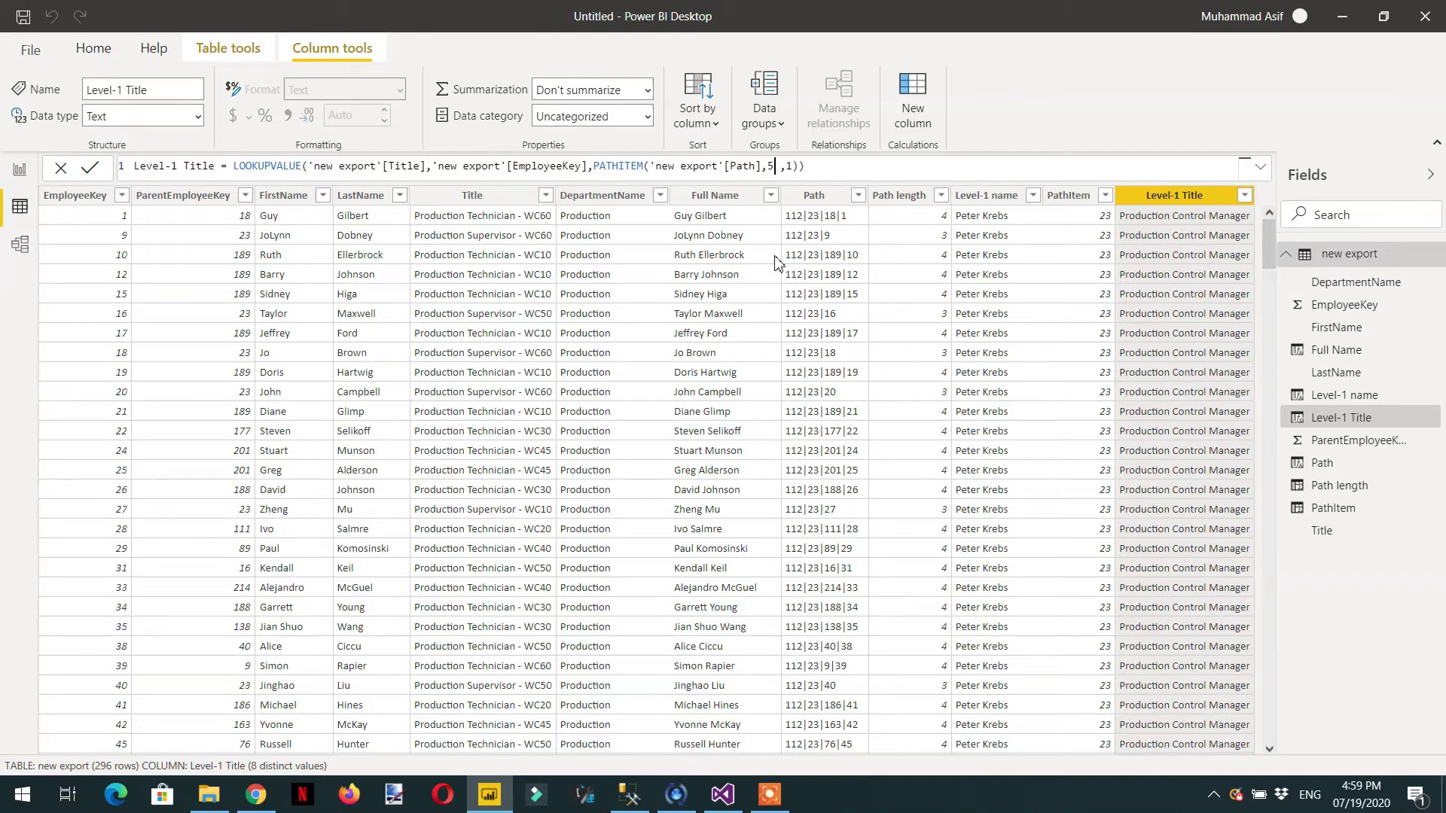
pyautogui.press('Return')
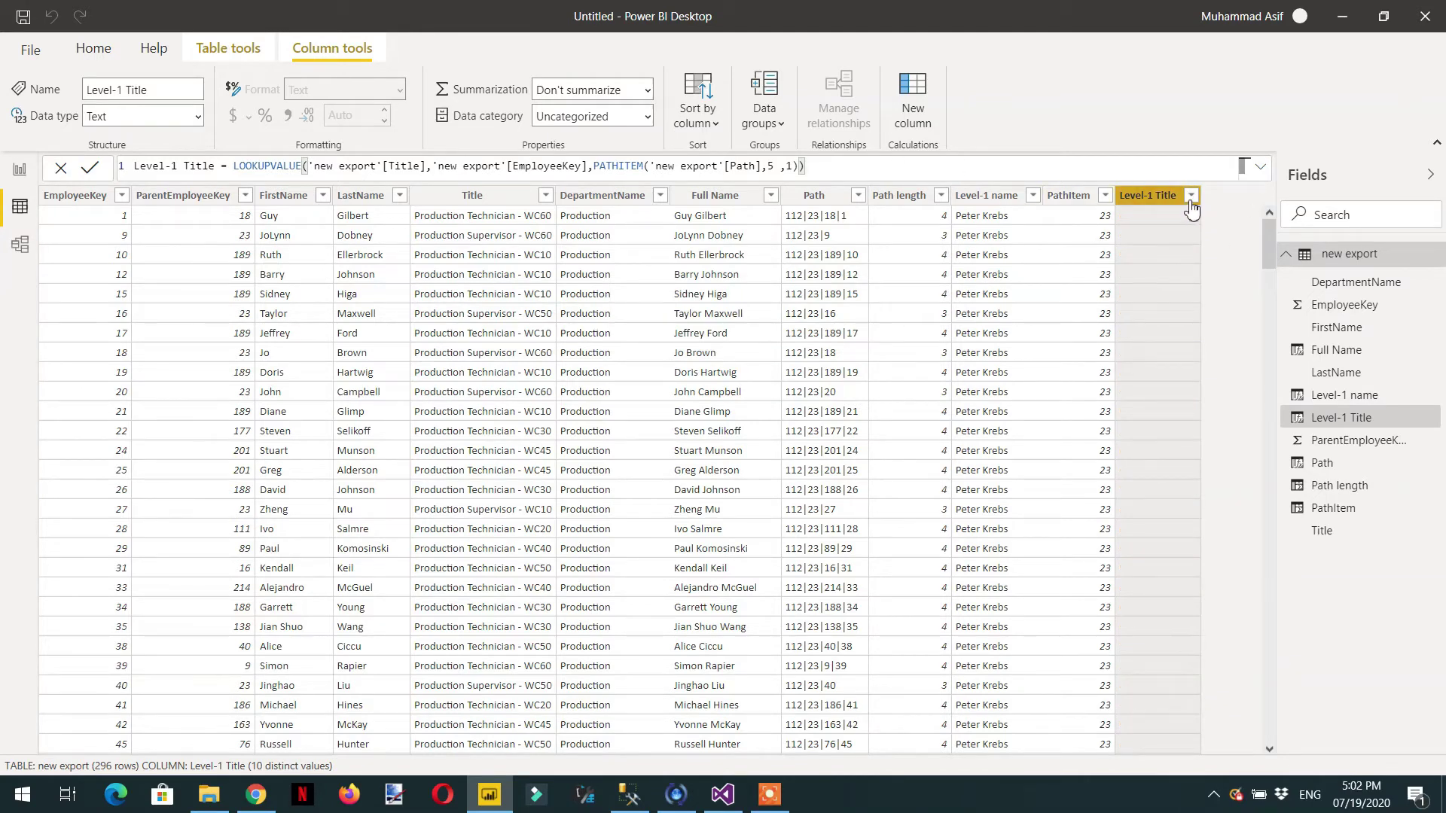
pyautogui.scroll(-15, 1182, 249)
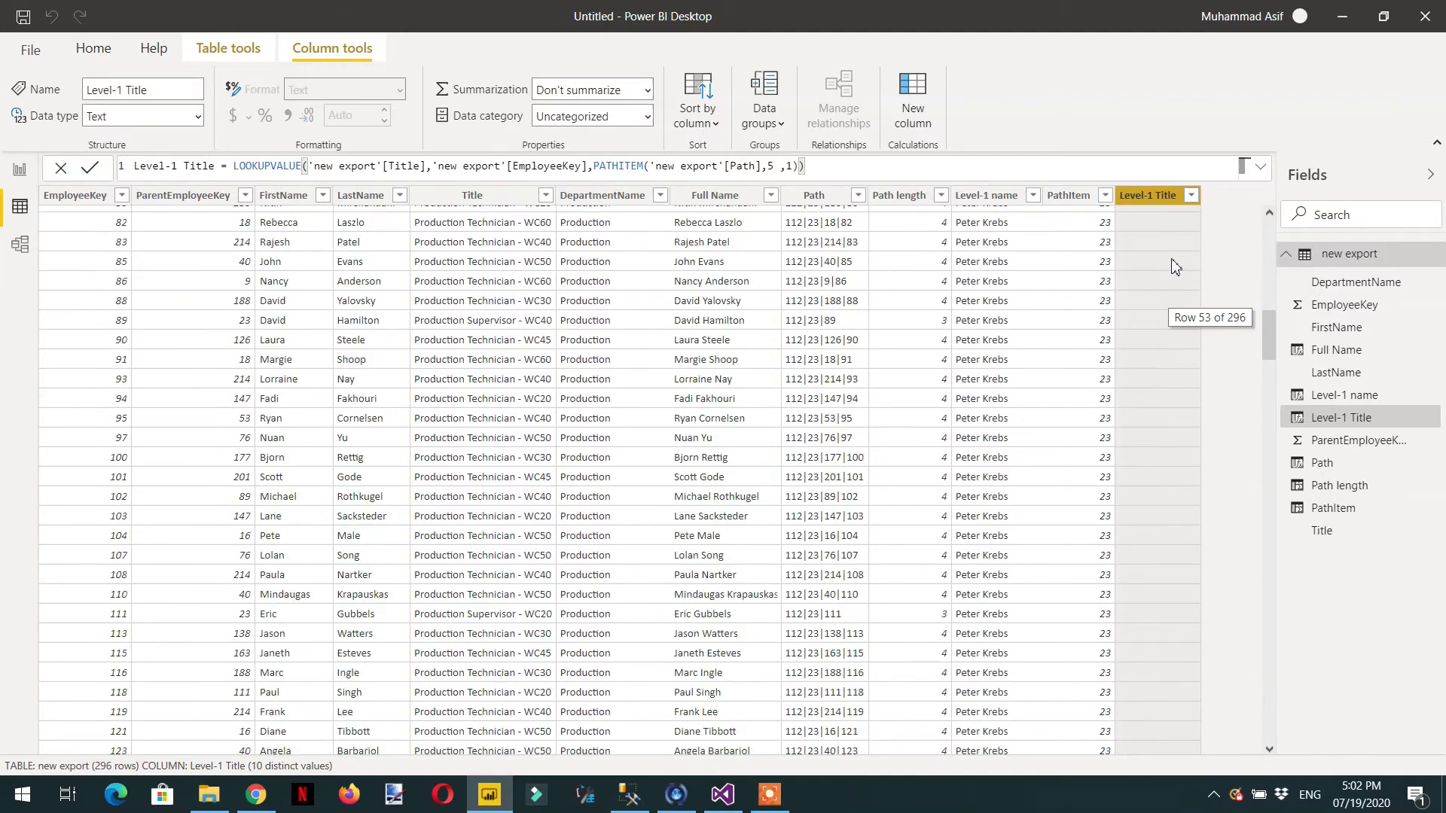
pyautogui.scroll(-20, 1167, 271)
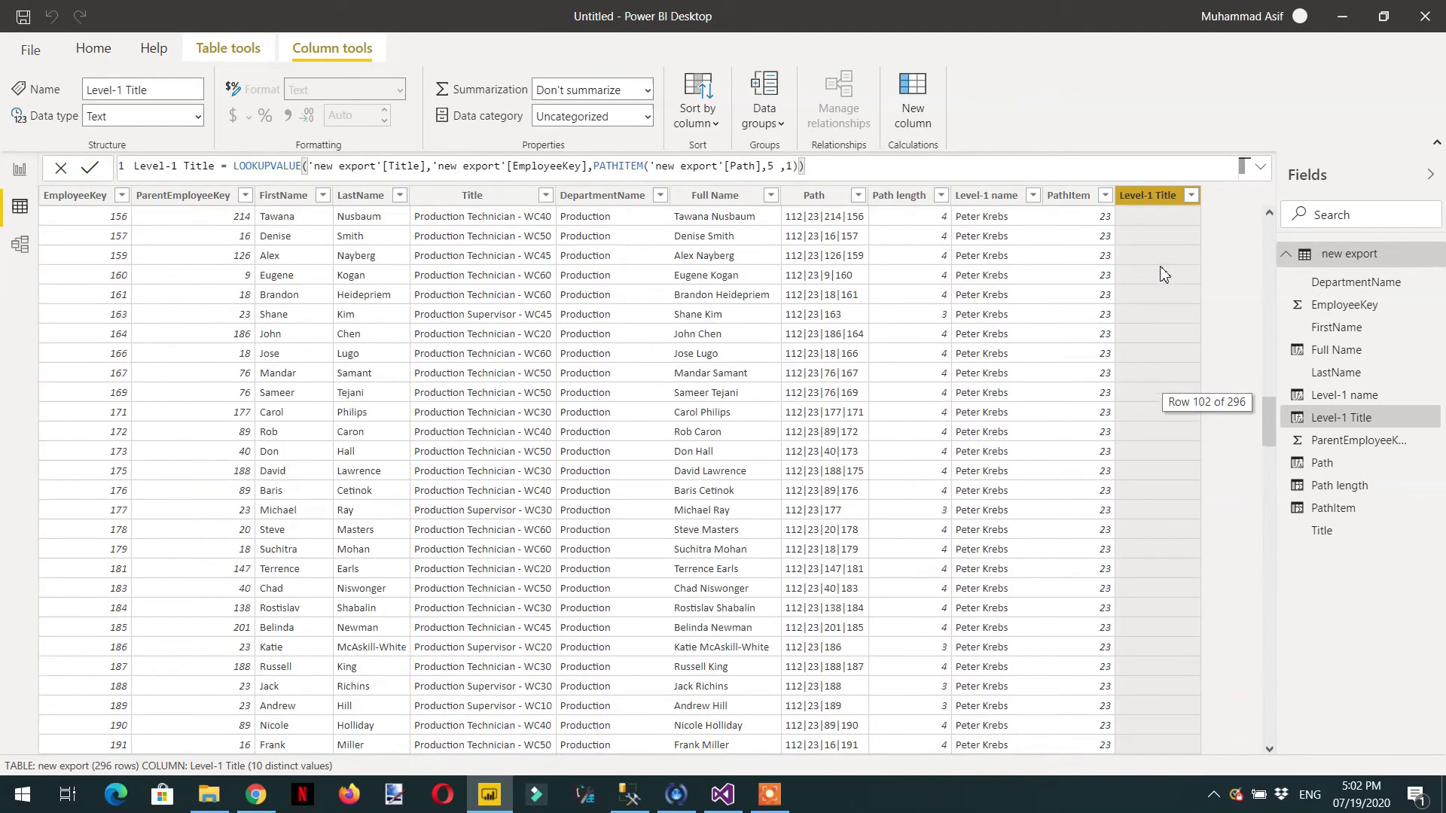
pyautogui.scroll(-10, 1163, 275)
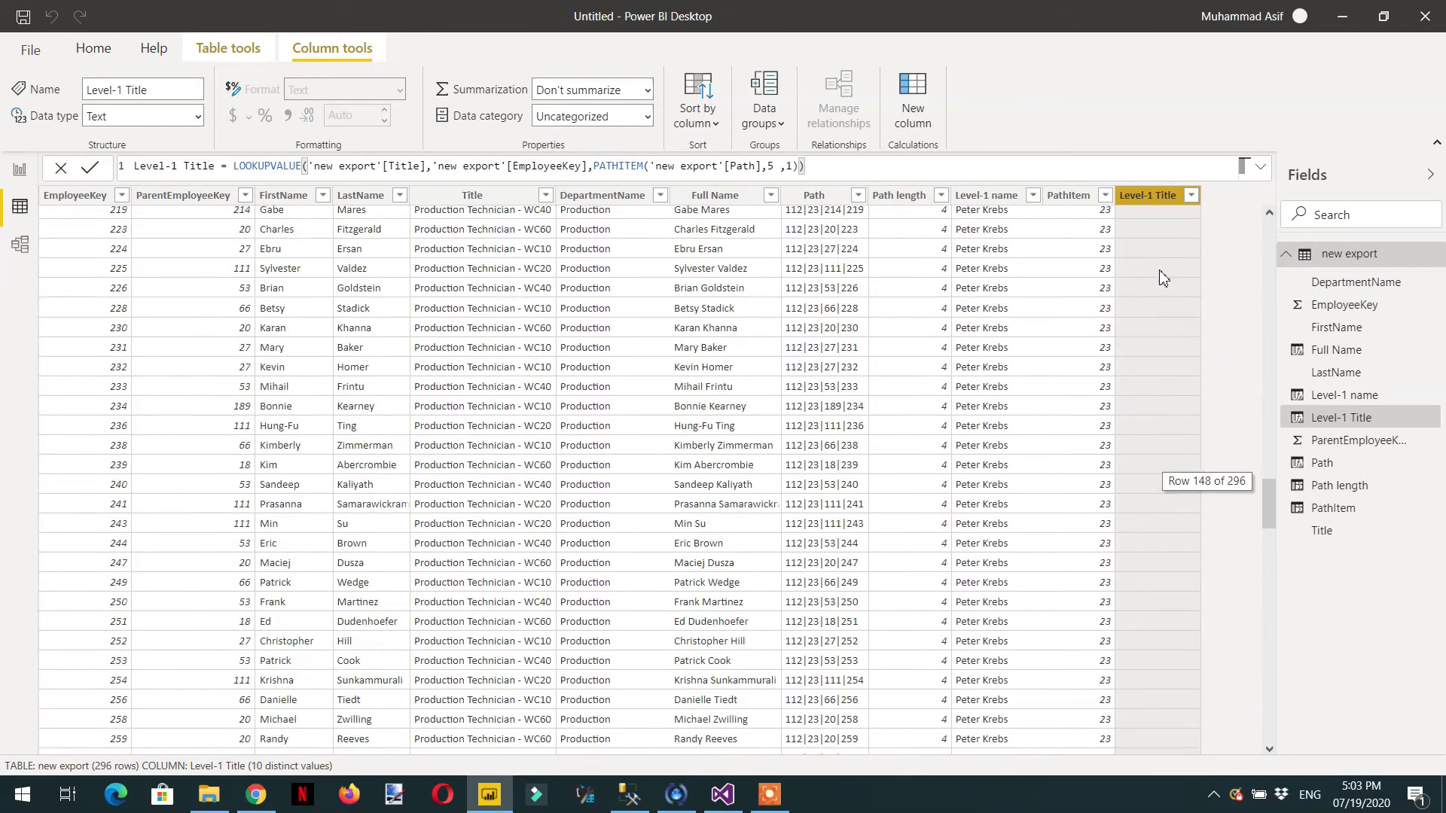
pyautogui.scroll(-10, 1164, 279)
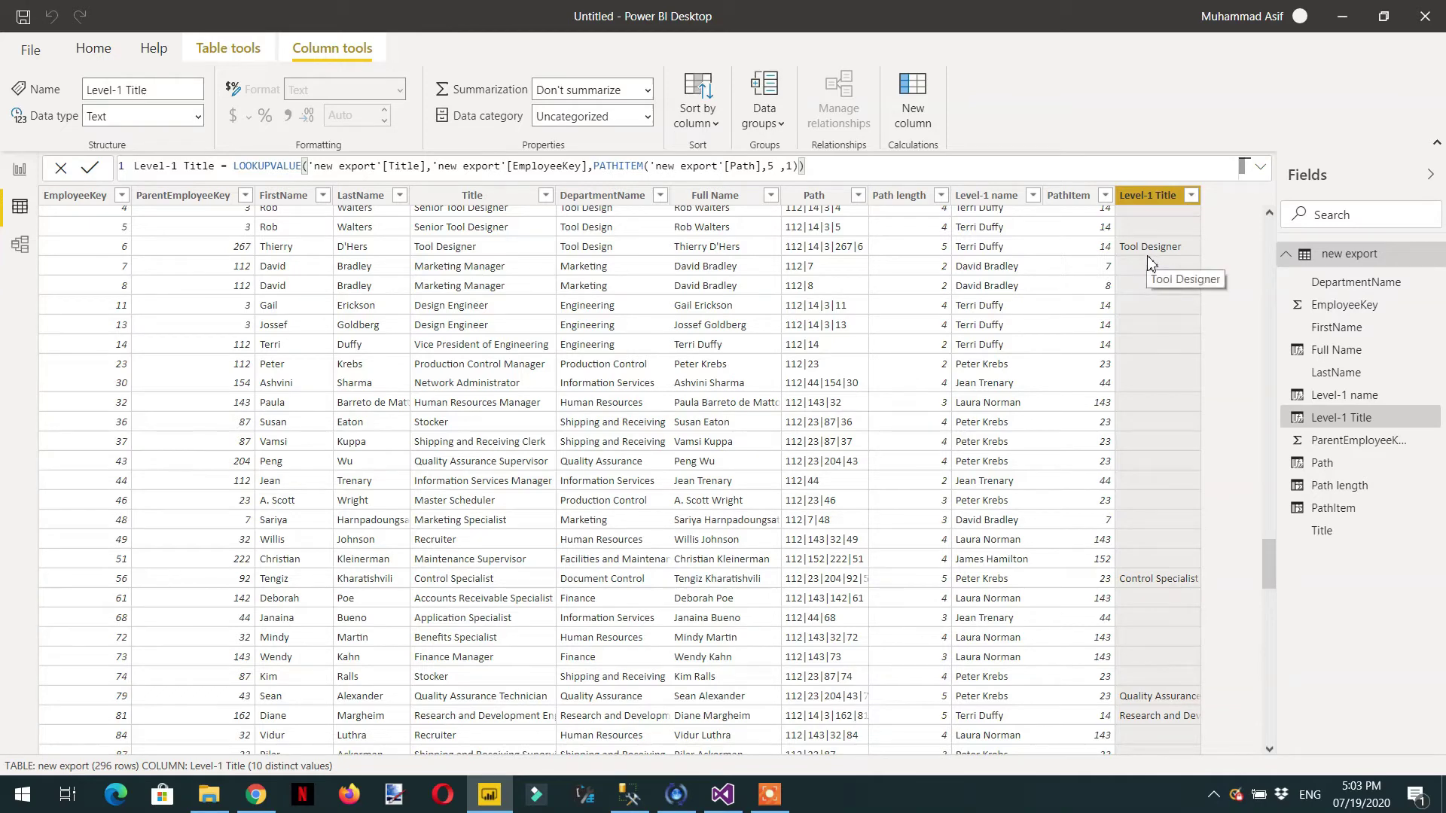
pyautogui.scroll(2, 1137, 263)
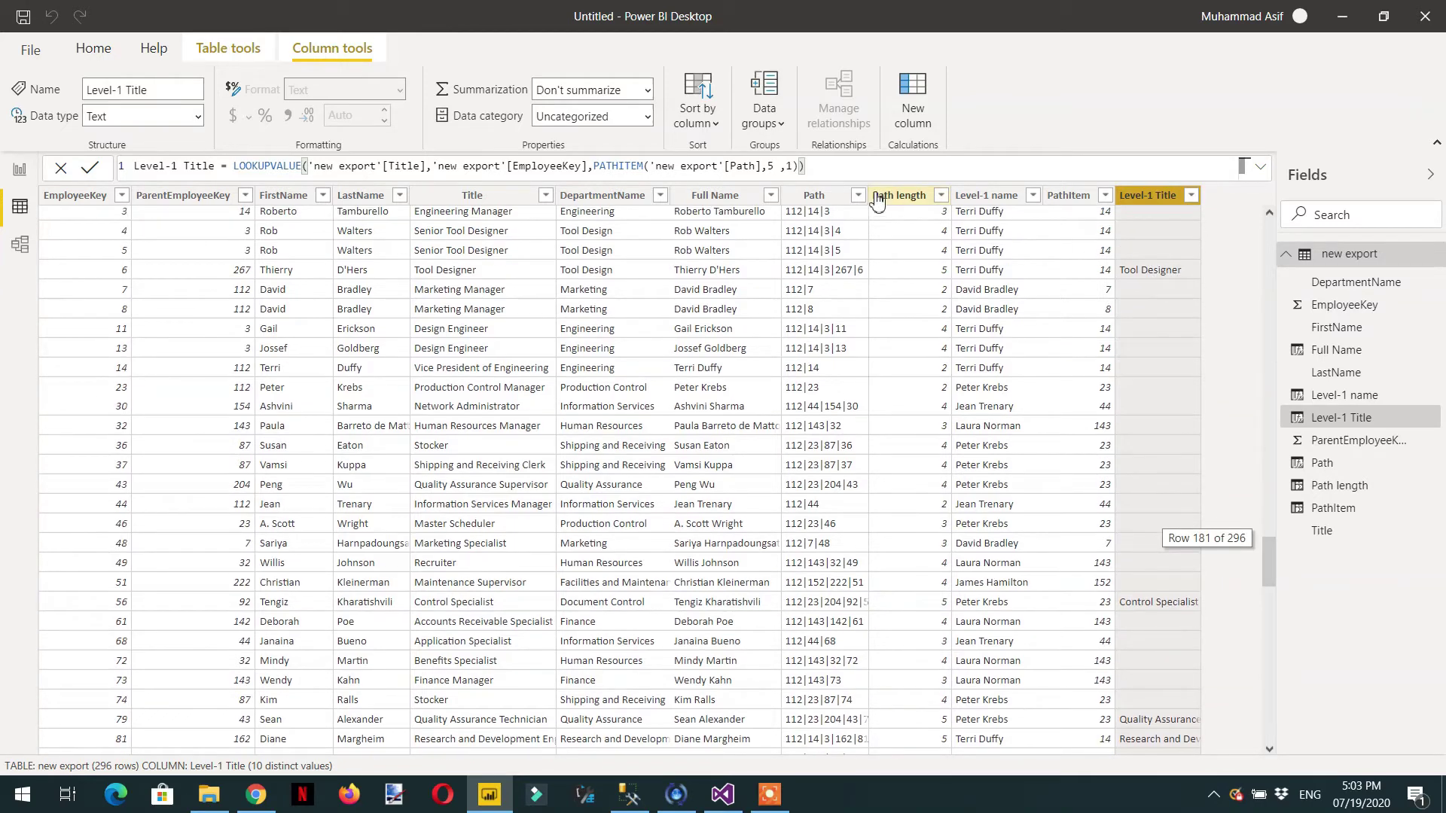
# Rename the Level-1 Title column to "Level-5 Title" in its formula.
pyautogui.click(178, 167)
pyautogui.press('BackSpace')
pyautogui.write('5')
pyautogui.press('Return')
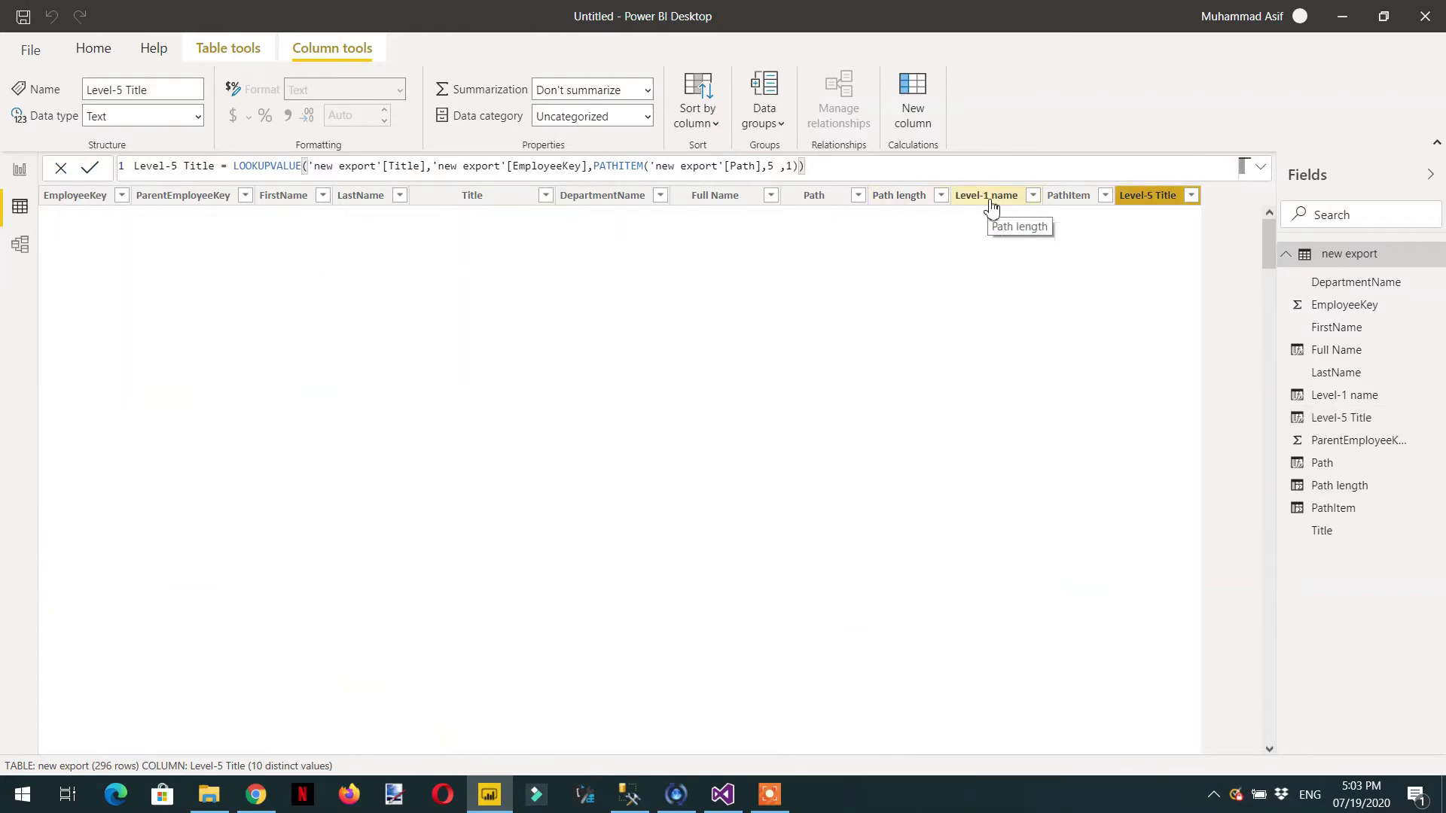
# Set the PATHITEM position argument in the Level-1 name formula to 5 and commit it.
pyautogui.click(978, 201)
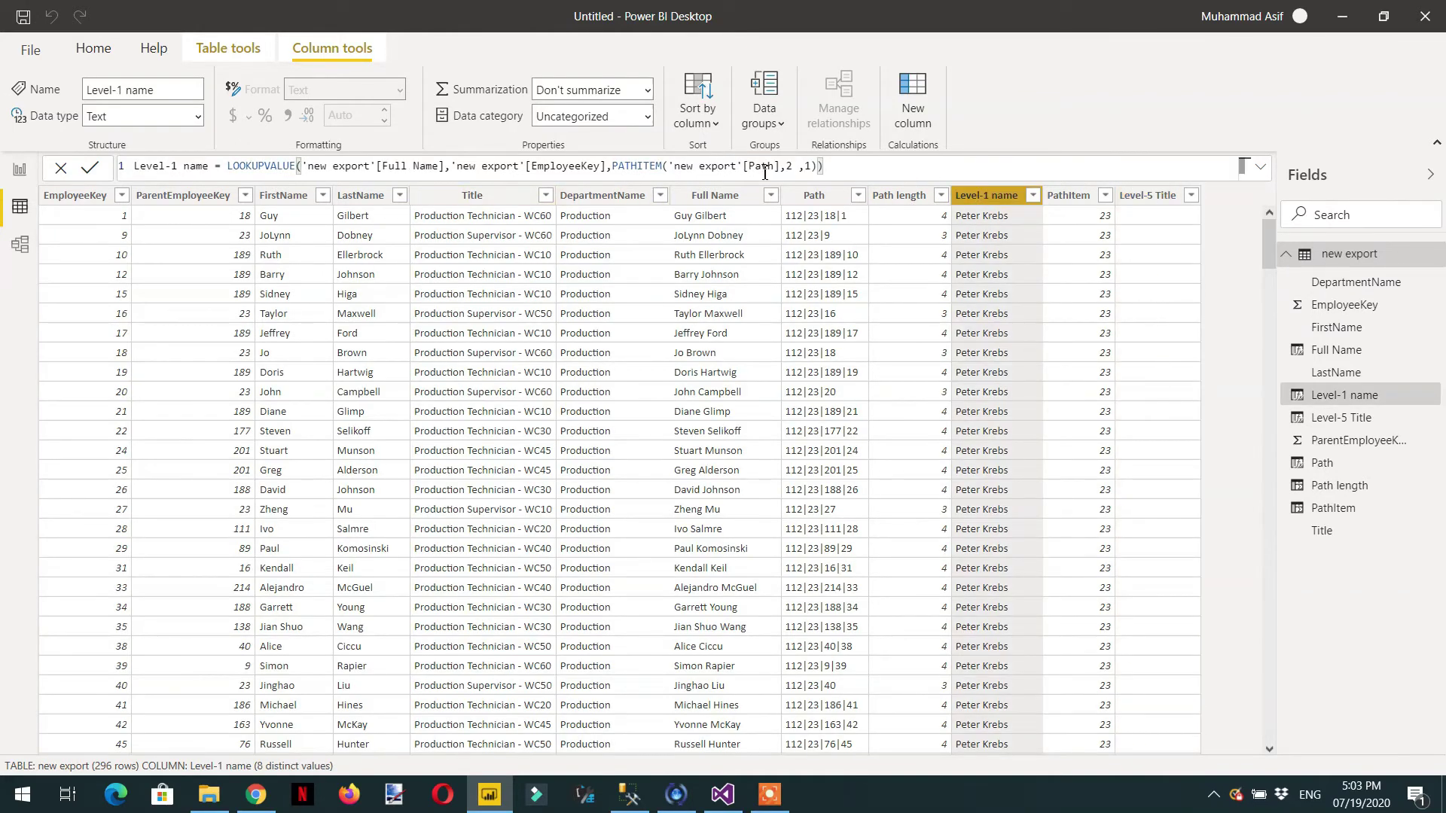
pyautogui.press('BackSpace')
pyautogui.write('5')
pyautogui.press('Return')
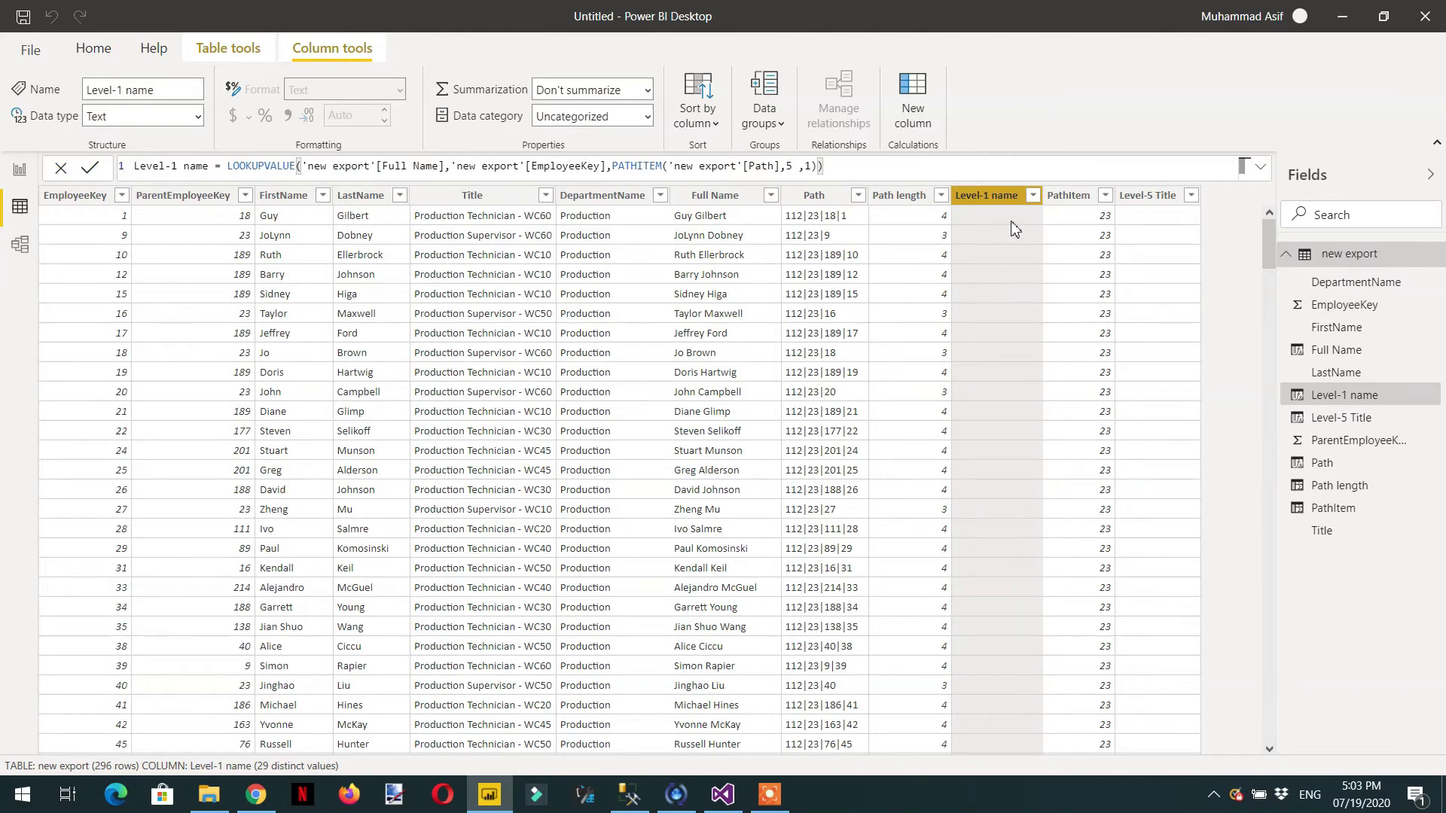
# Copy the whole Level-5 Title formula into a new calculated column in place of its default definition.
pyautogui.click(1154, 209)
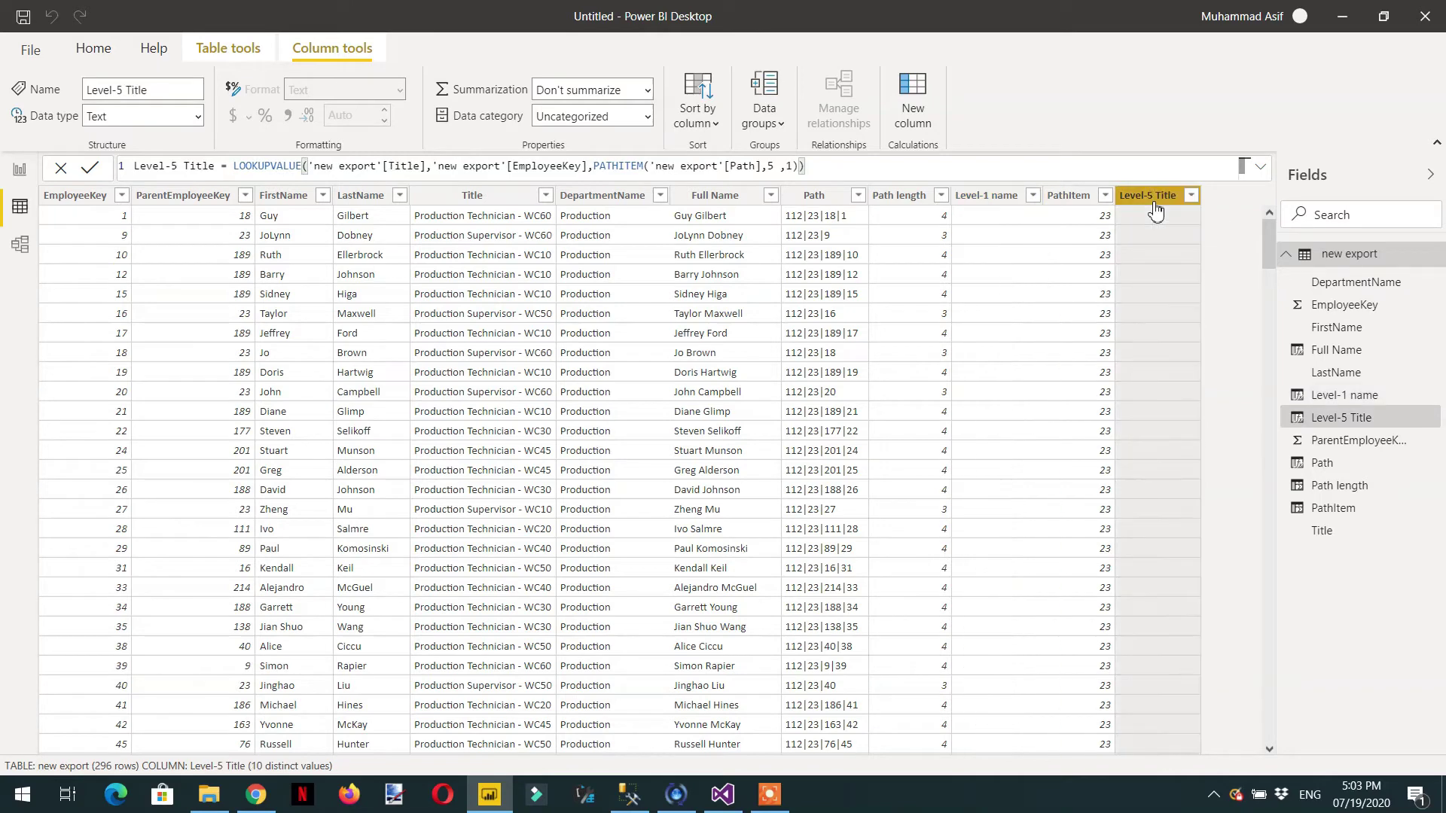
pyautogui.moveTo(804, 166); pyautogui.dragTo(111, 172)
pyautogui.hotkey('ctrl', 'c')
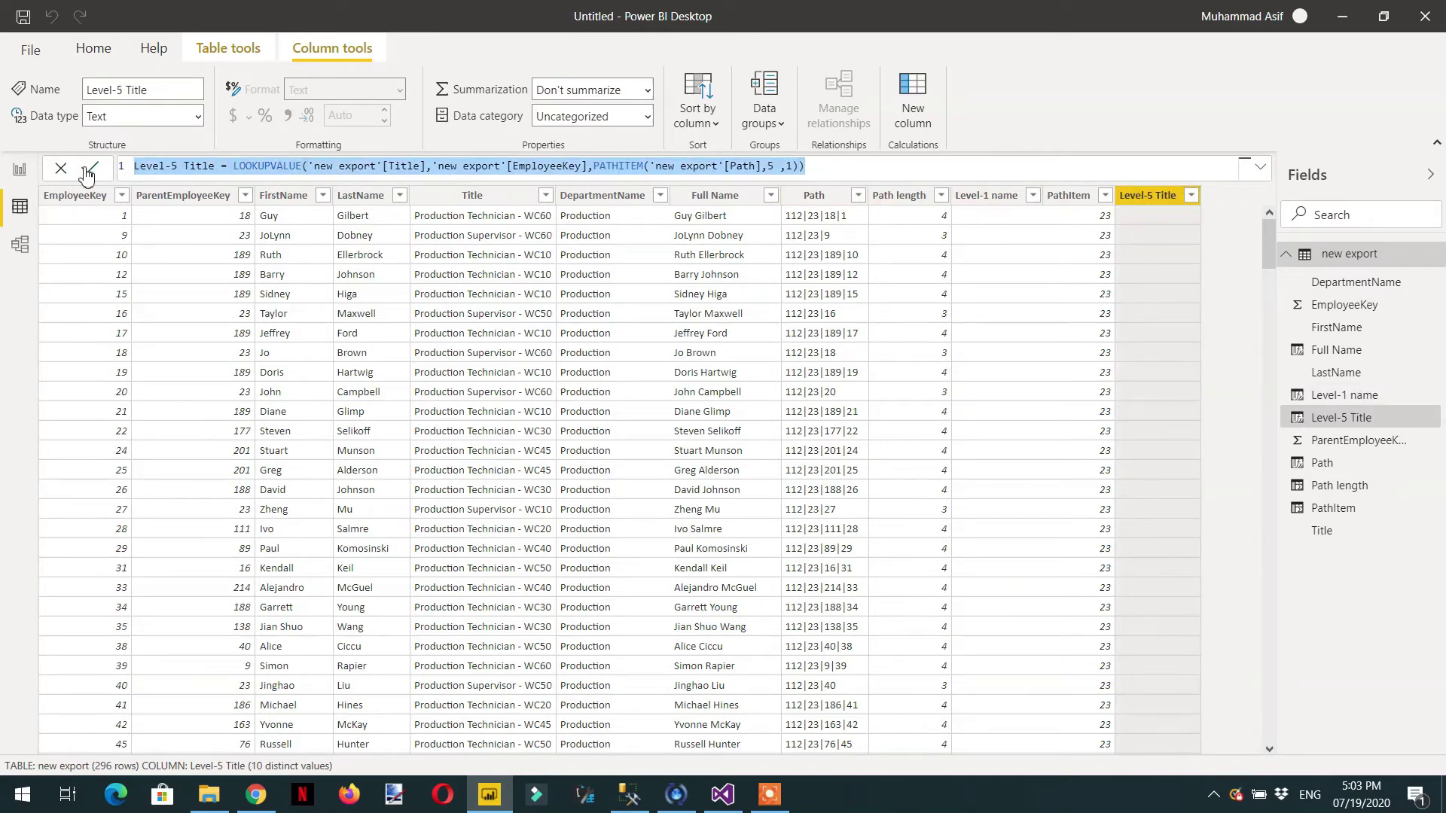
pyautogui.click(912, 109)
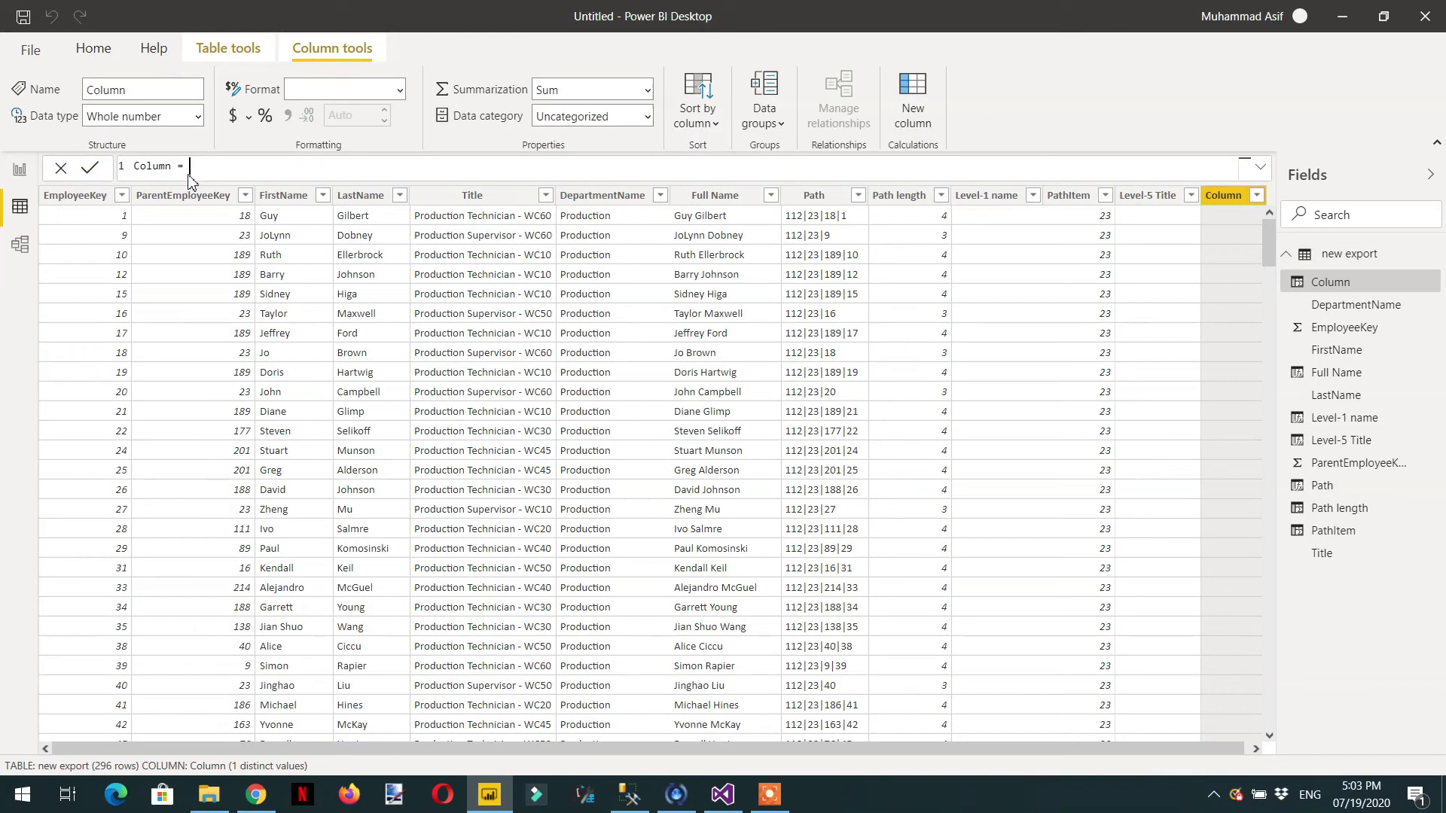
pyautogui.moveTo(235, 170); pyautogui.dragTo(39, 171)
pyautogui.hotkey('ctrl', 'v')
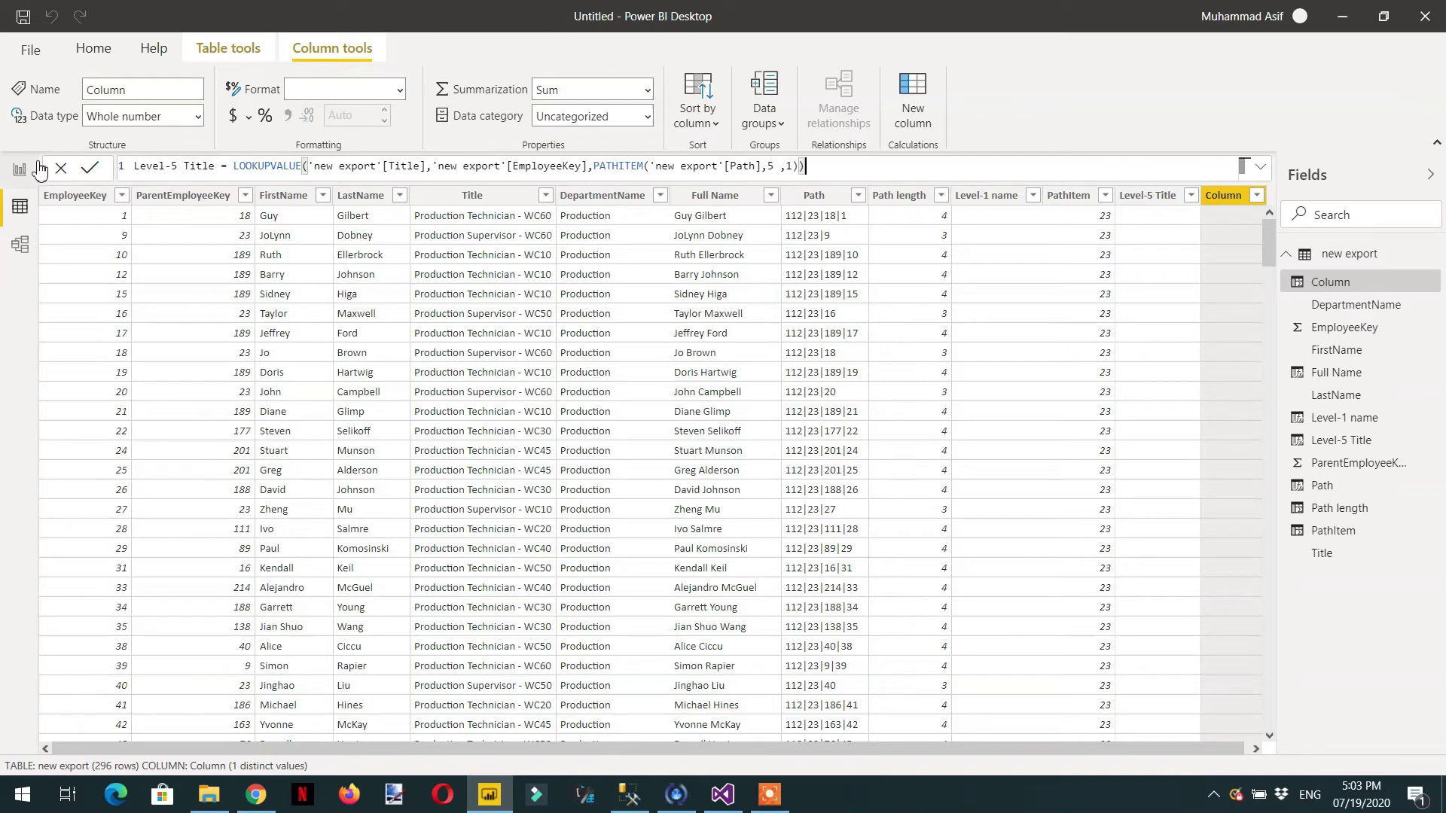
# Name the new column "Level-4 Title", set its PATHITEM position argument to 4, commit it and inspect the column's values.
pyautogui.click(180, 175)
pyautogui.click(776, 171)
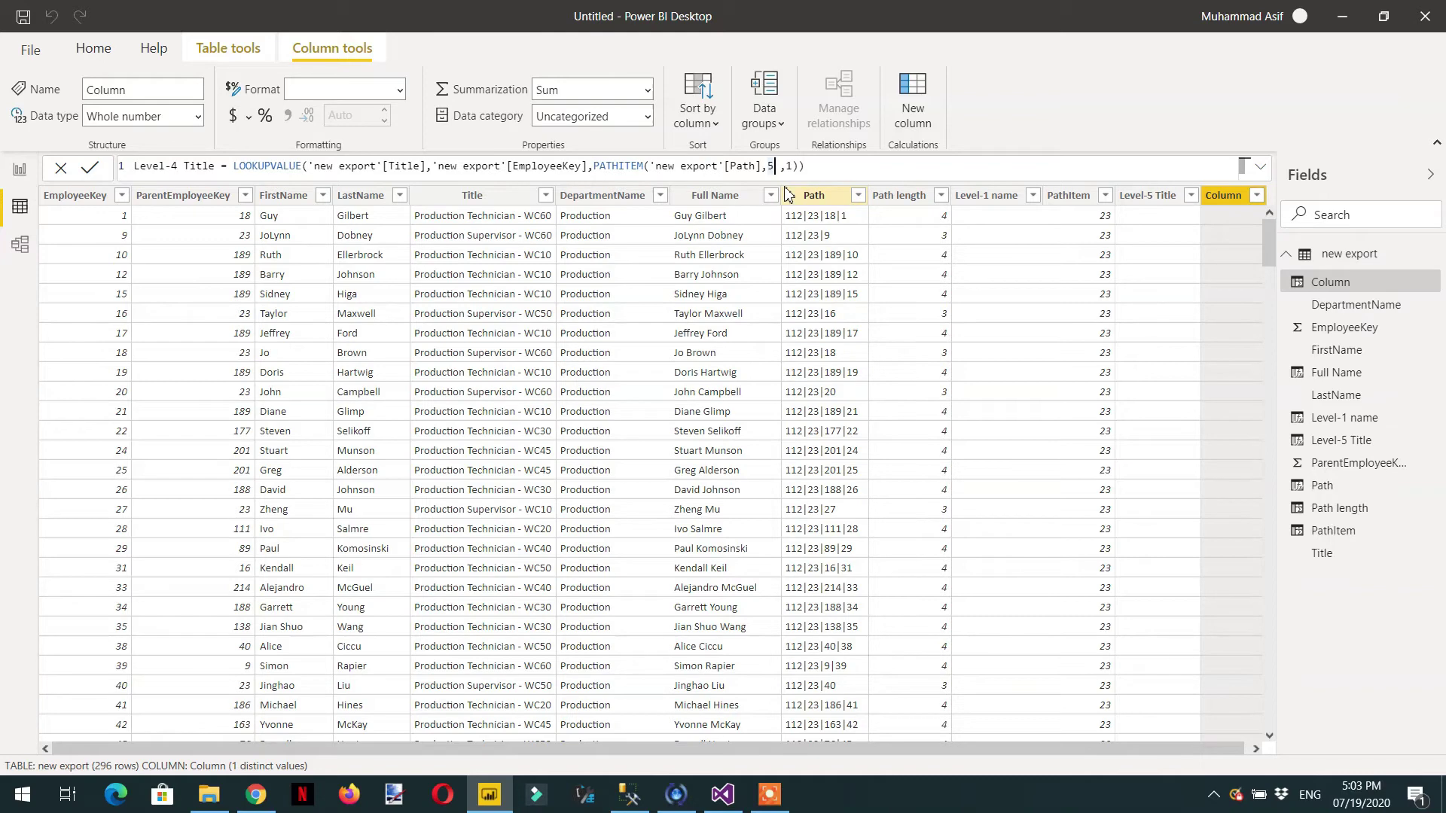
pyautogui.write('4')
pyautogui.press('Return')
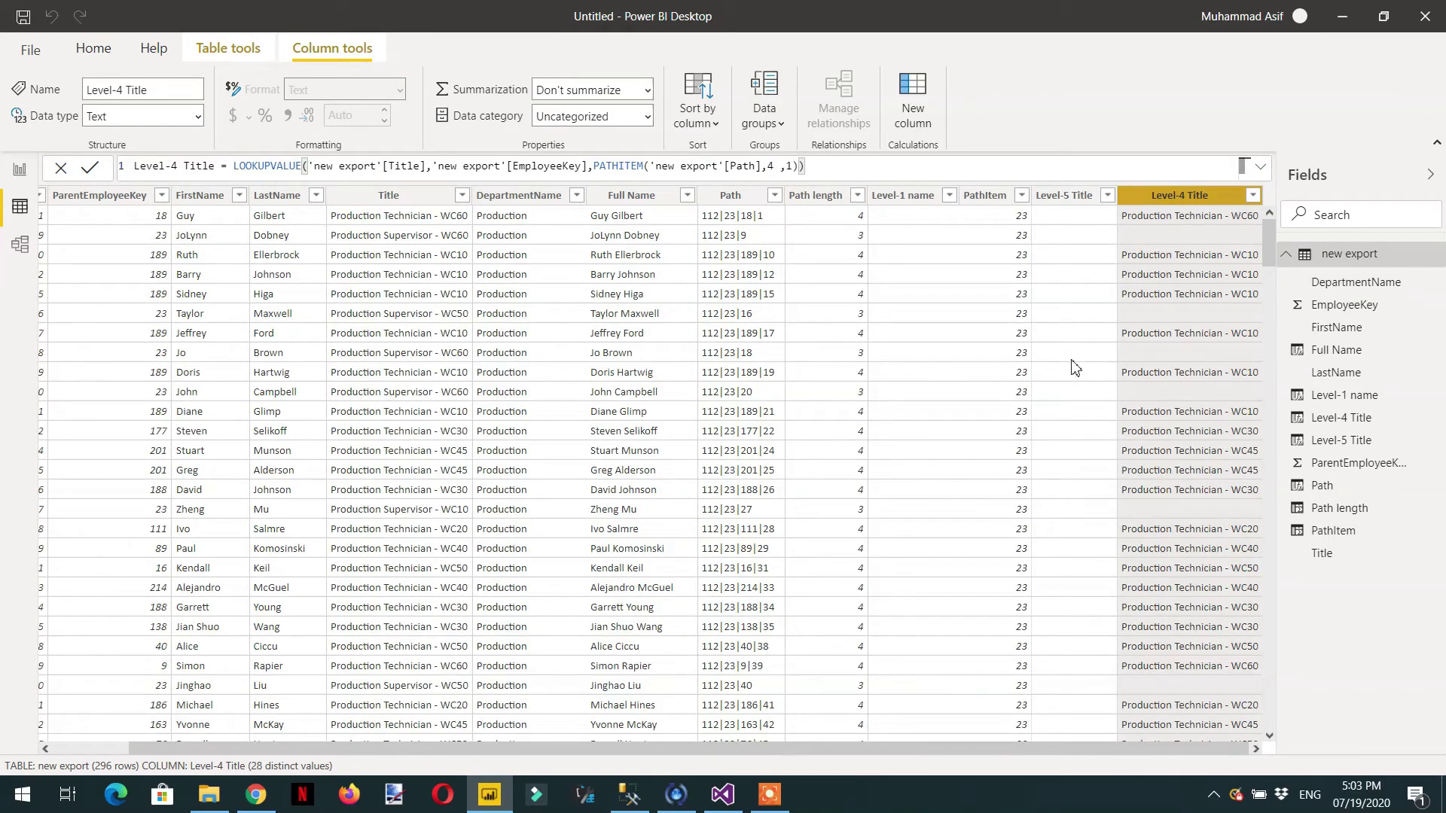
pyautogui.scroll(-10, 1075, 358)
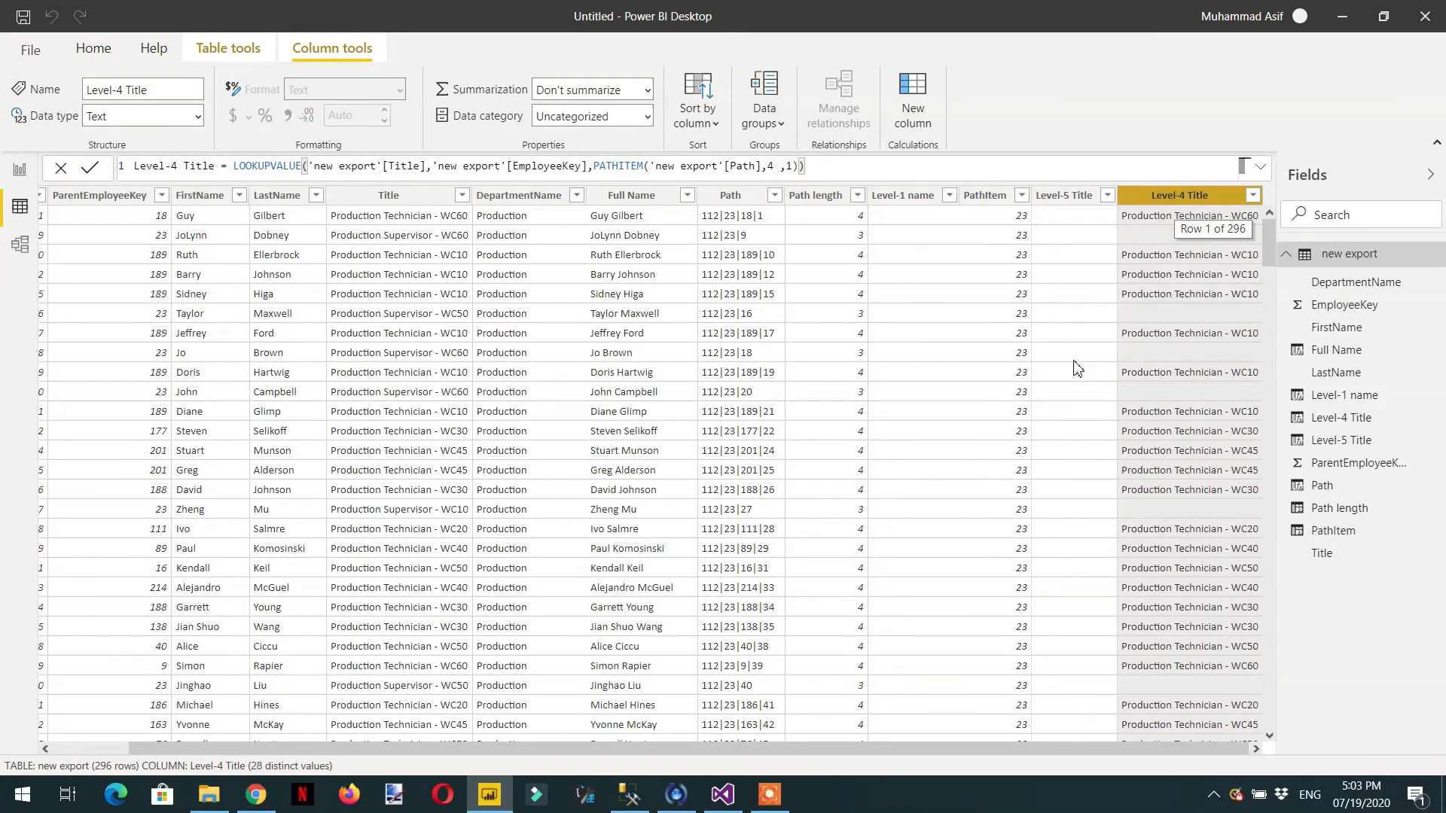
pyautogui.scroll(-20, 1075, 414)
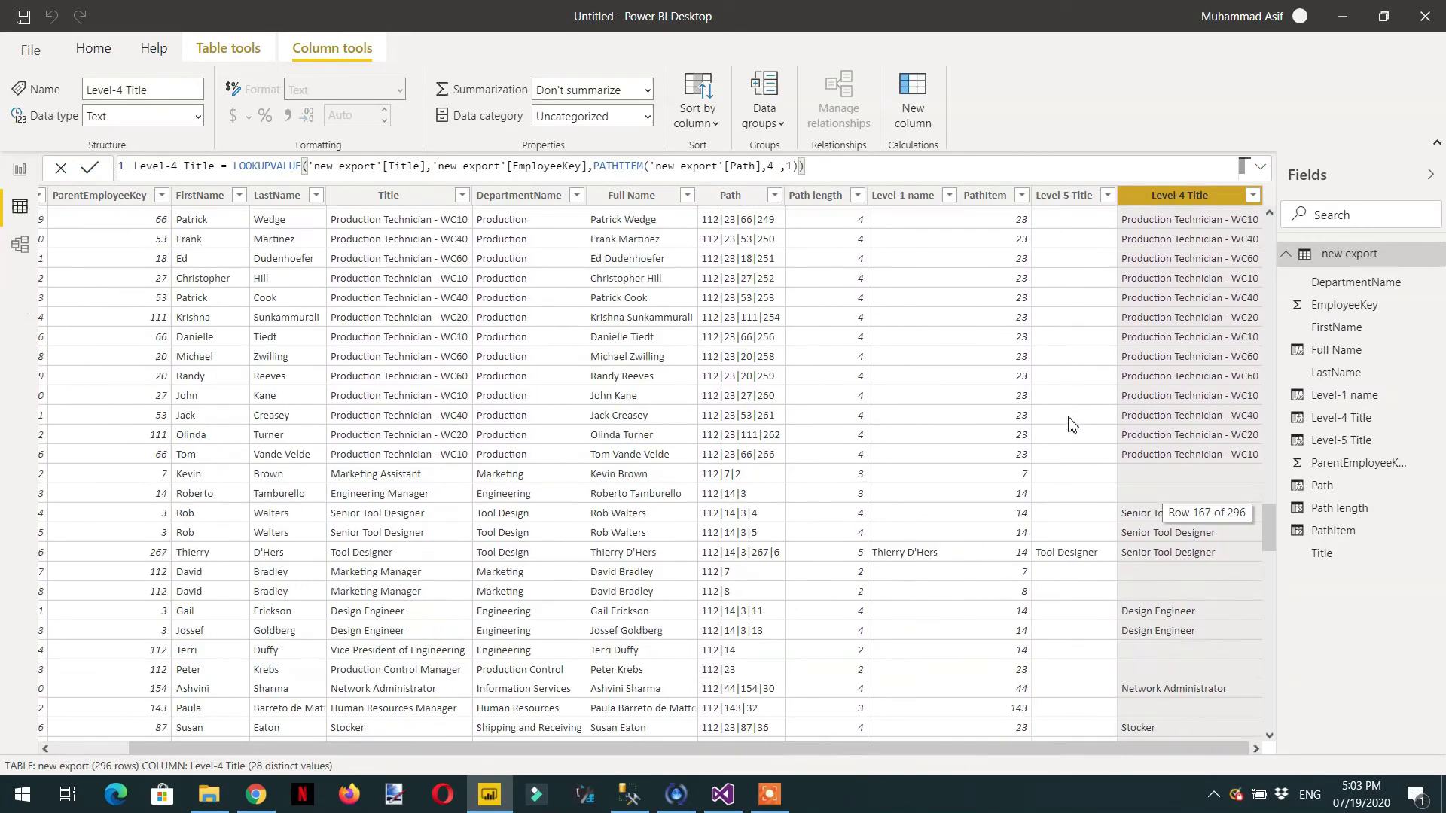
pyautogui.scroll(6, 1072, 424)
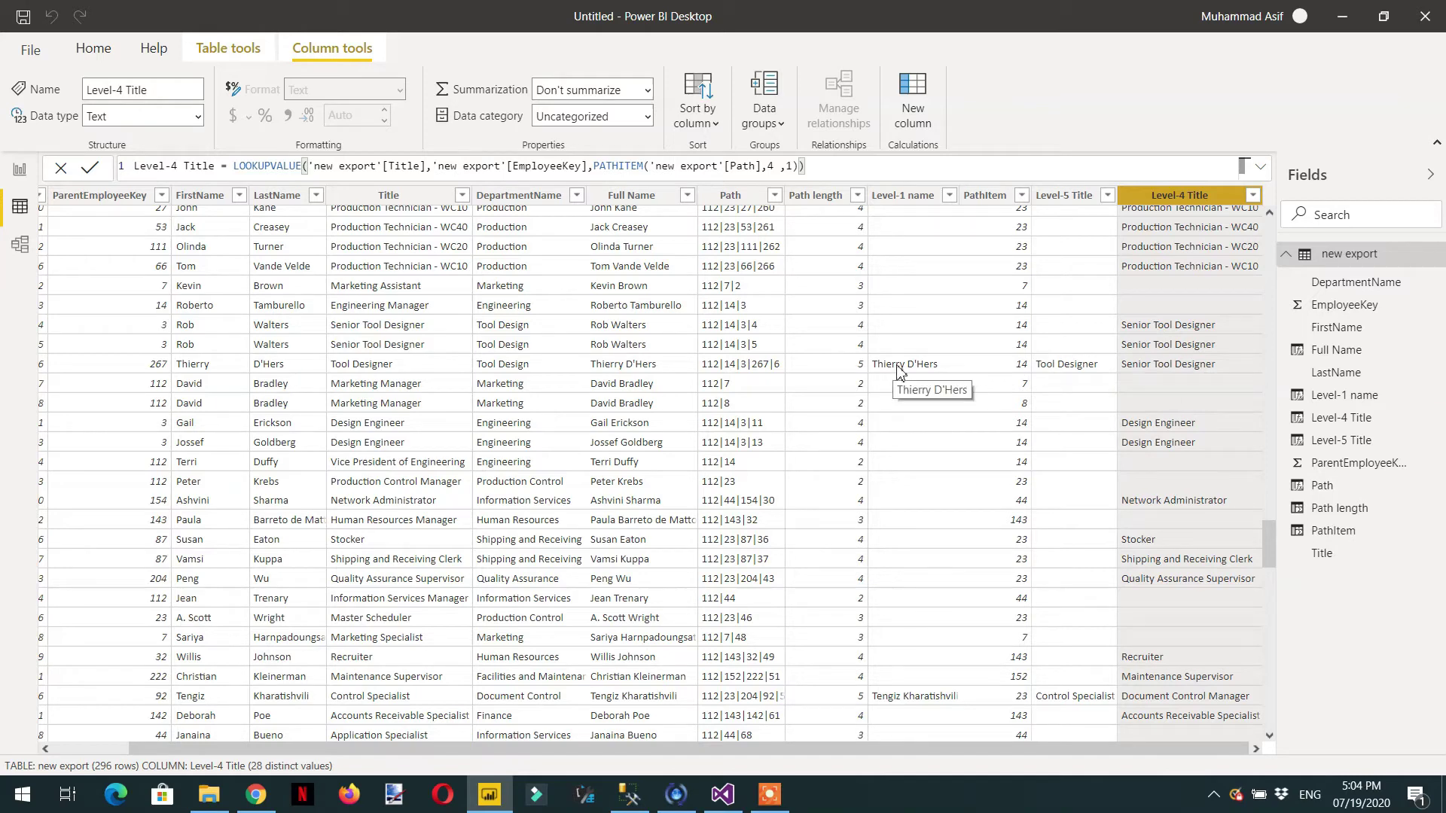
# Rename the Level-1 name column to "Level-5 name" in its formula.
pyautogui.click(894, 197)
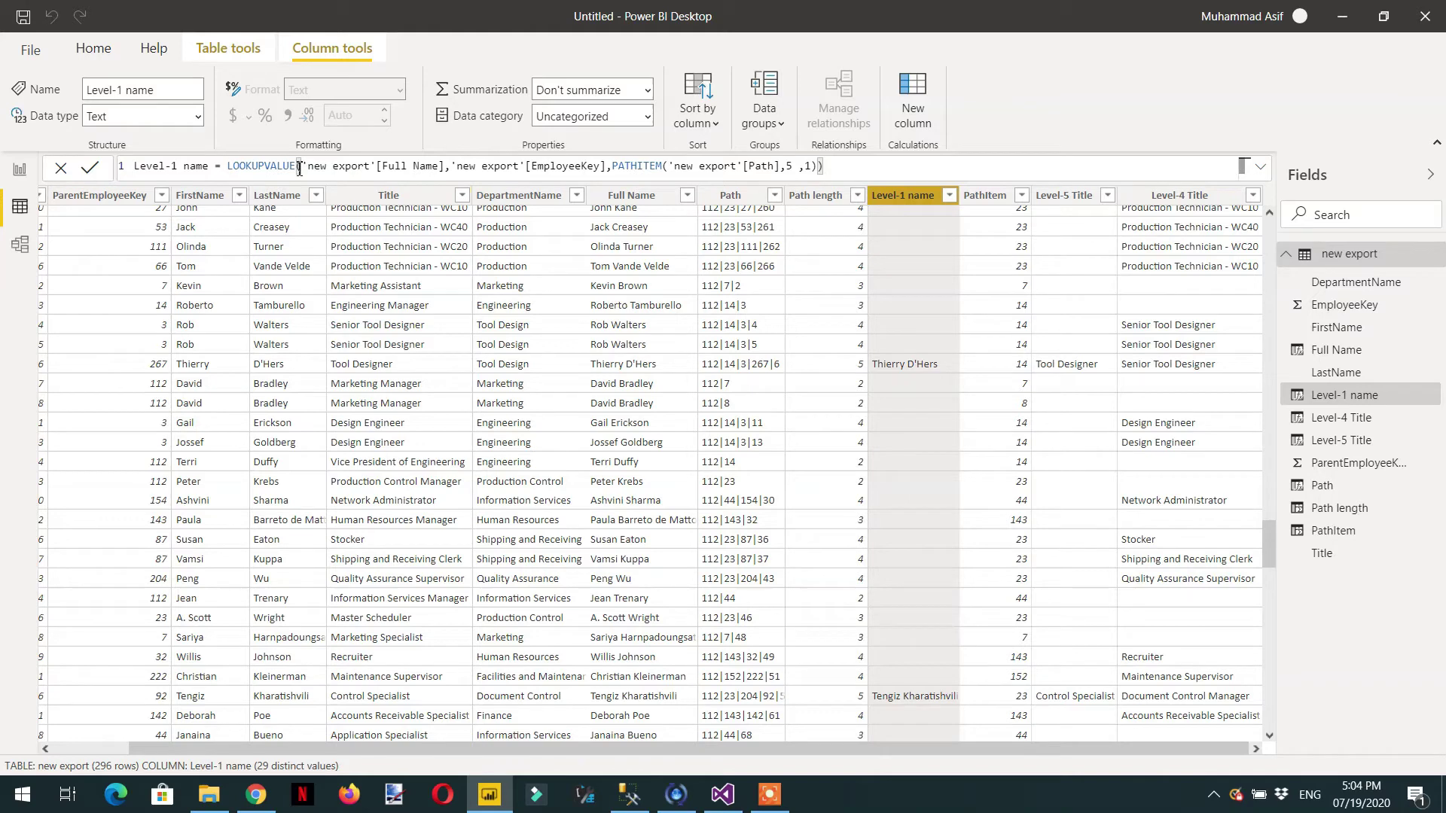
pyautogui.click(179, 168)
pyautogui.press('BackSpace')
pyautogui.write('5')
pyautogui.press('Return')
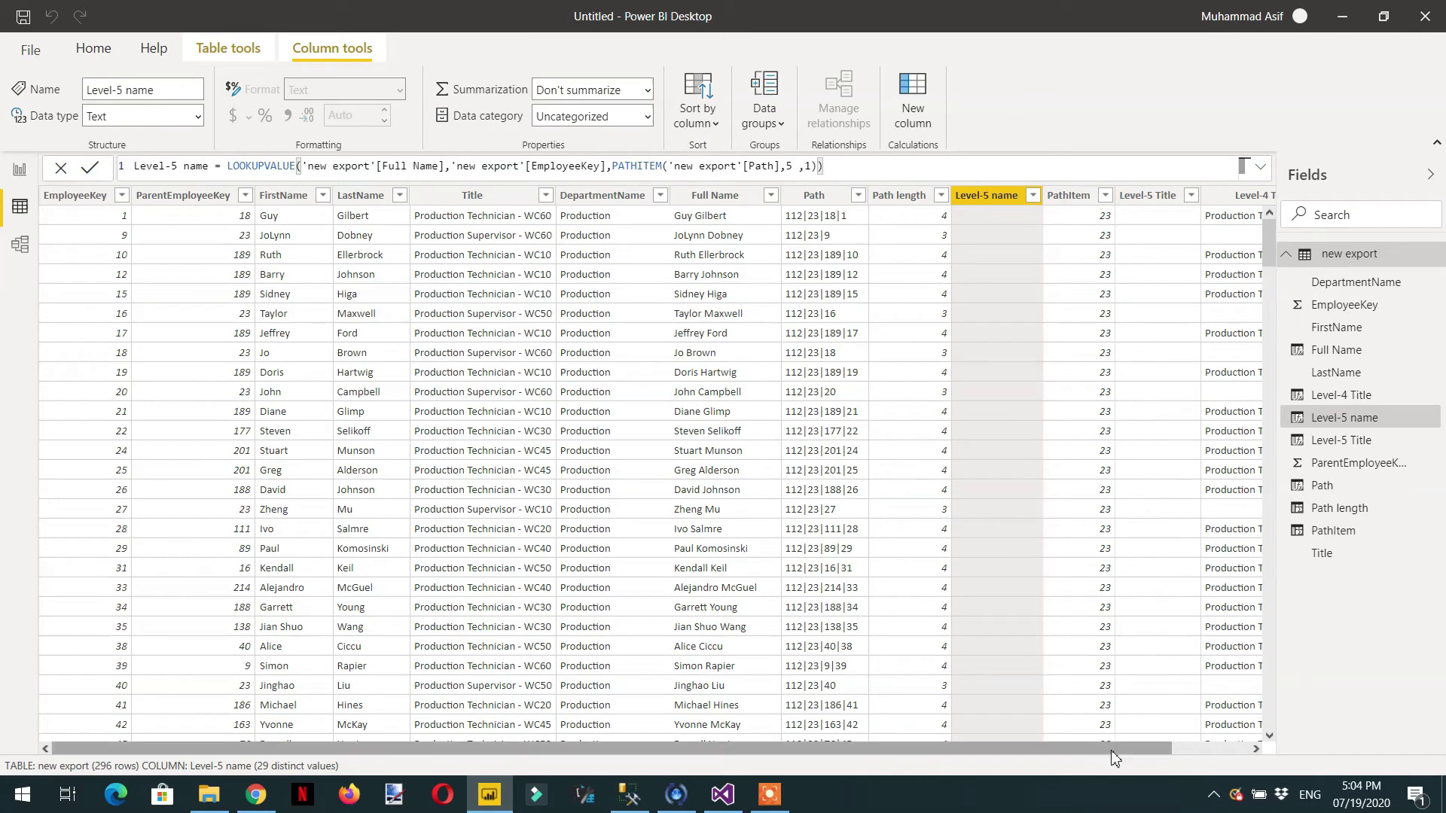
# Set the position argument in the PathItem formula to 5 and commit it.
pyautogui.hscroll(3, 1107, 734)
pyautogui.scroll(-15, 884, 468)
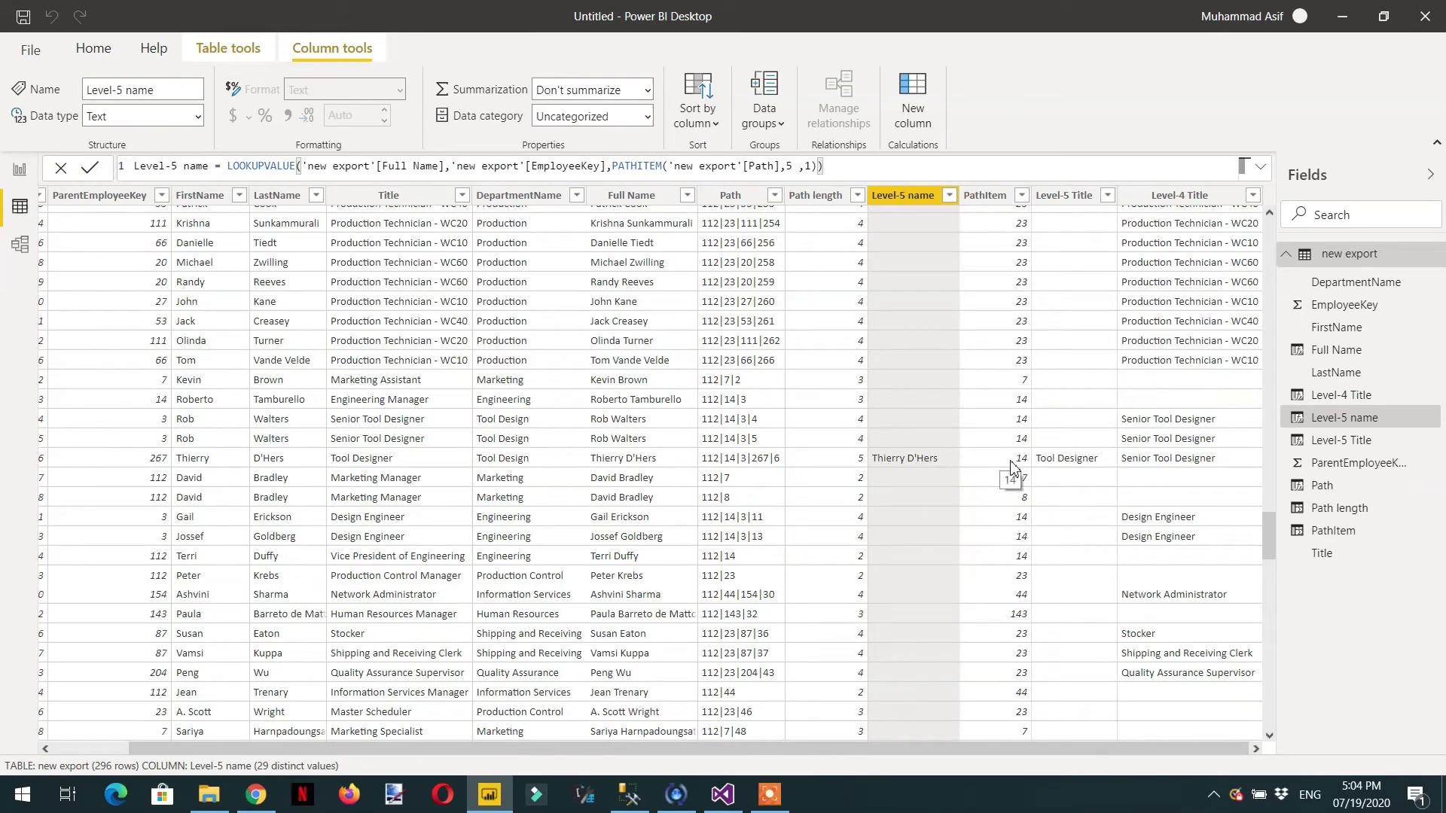
pyautogui.click(984, 195)
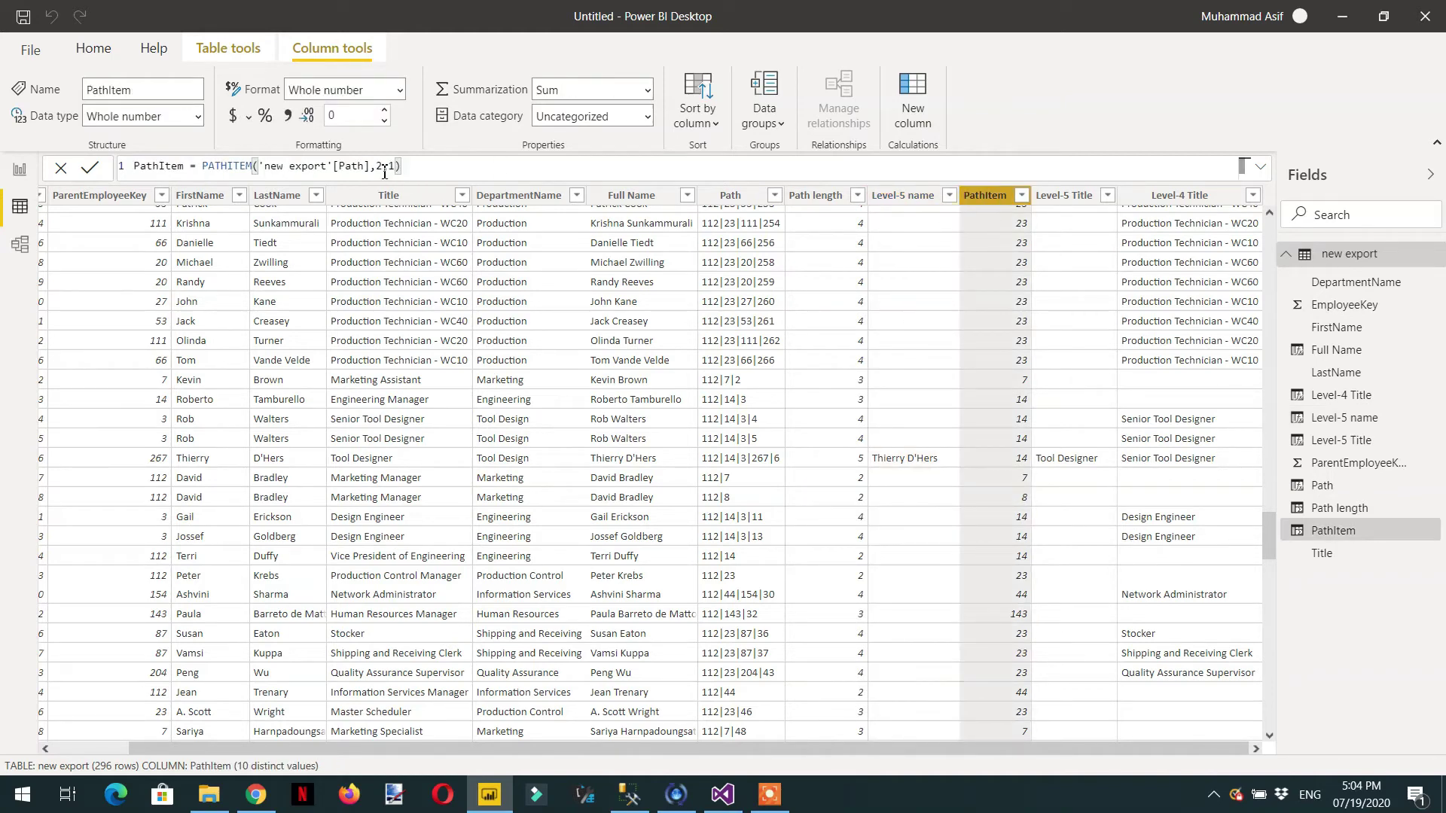
pyautogui.press('BackSpace')
pyautogui.write('5')
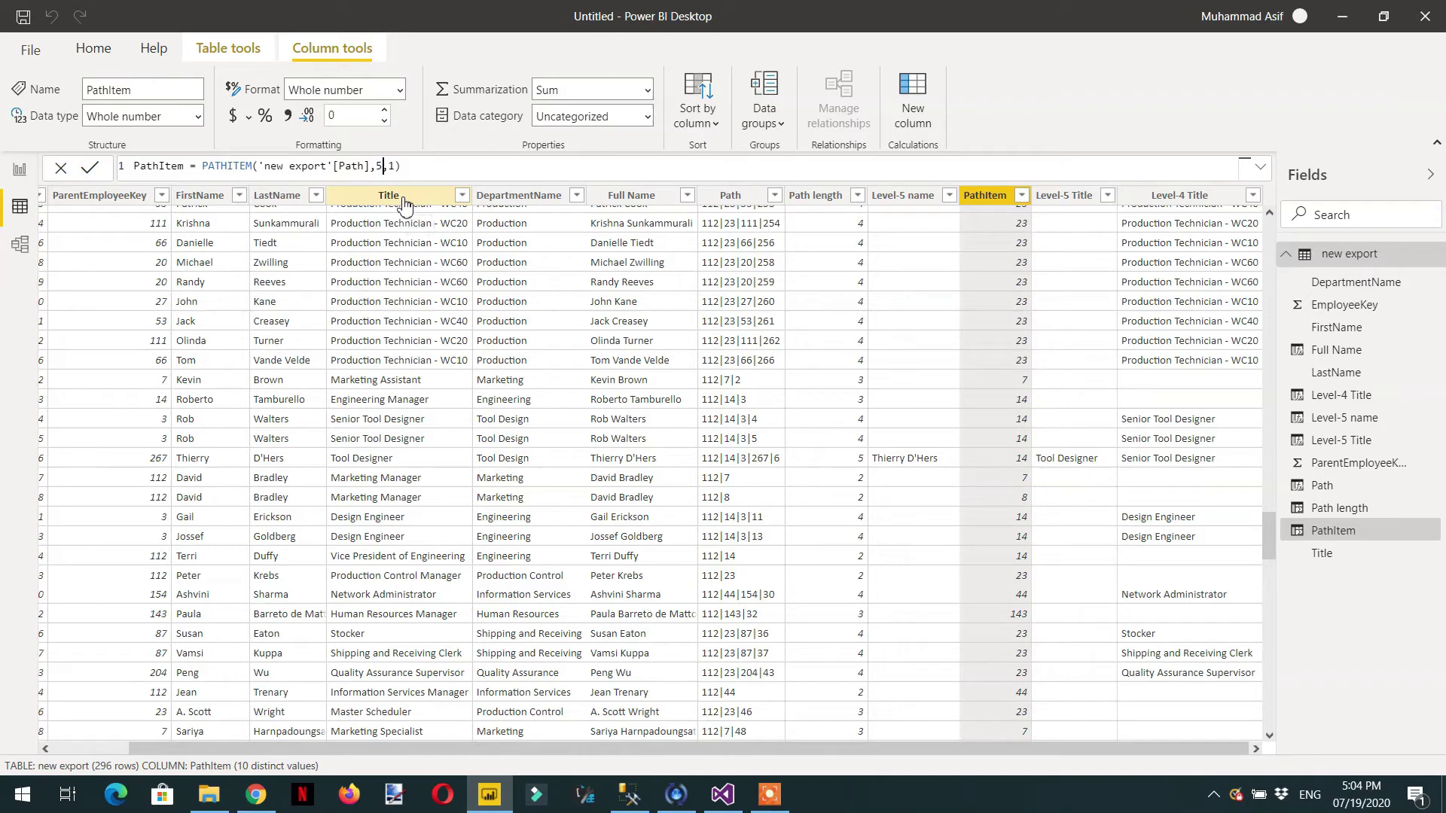
pyautogui.press('Return')
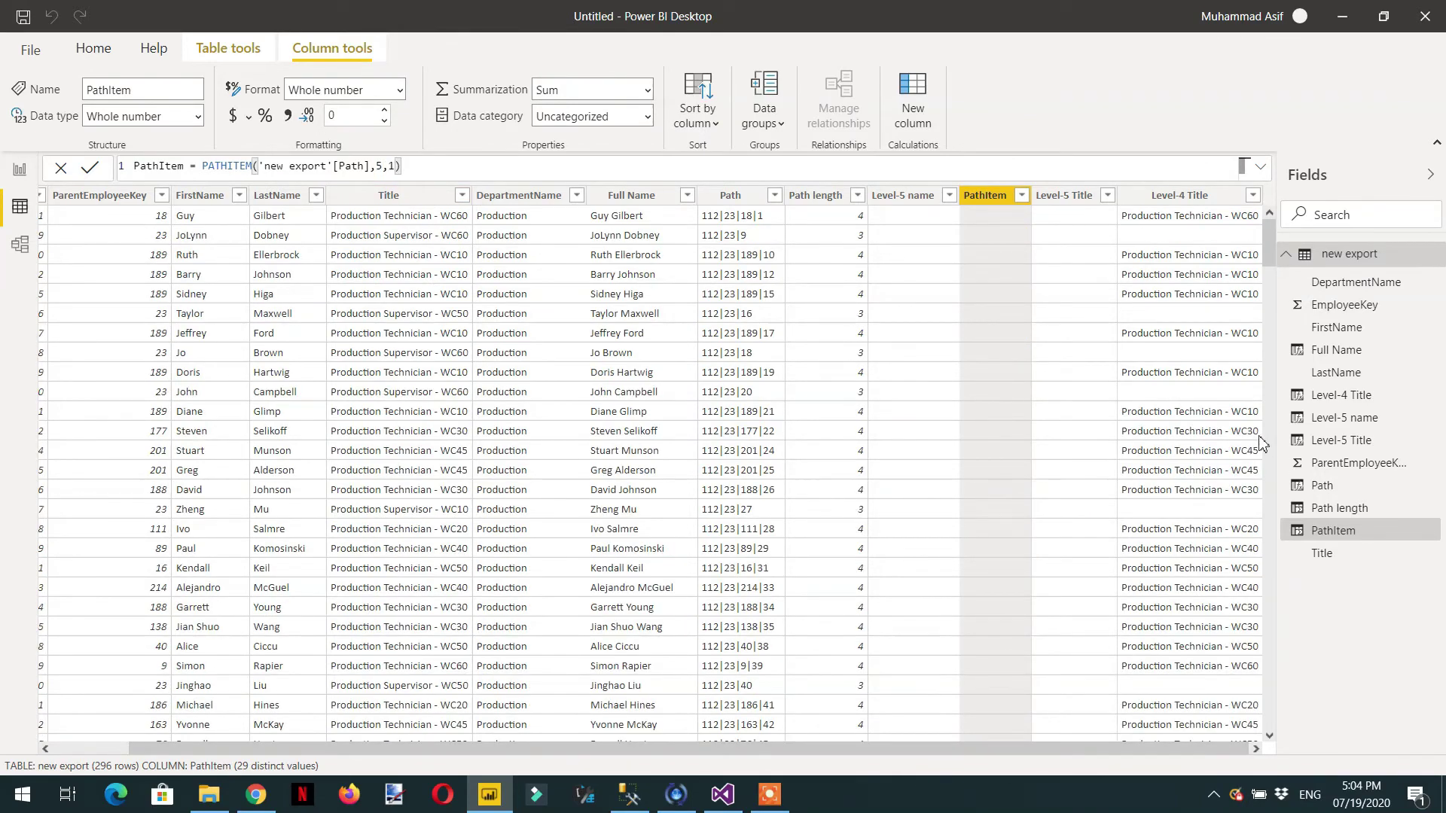
# Filter the table to EmployeeKey 267 to examine that employee's record and path, and clear the filter again.
pyautogui.scroll(-10, 1214, 465)
pyautogui.scroll(-20, 1214, 465)
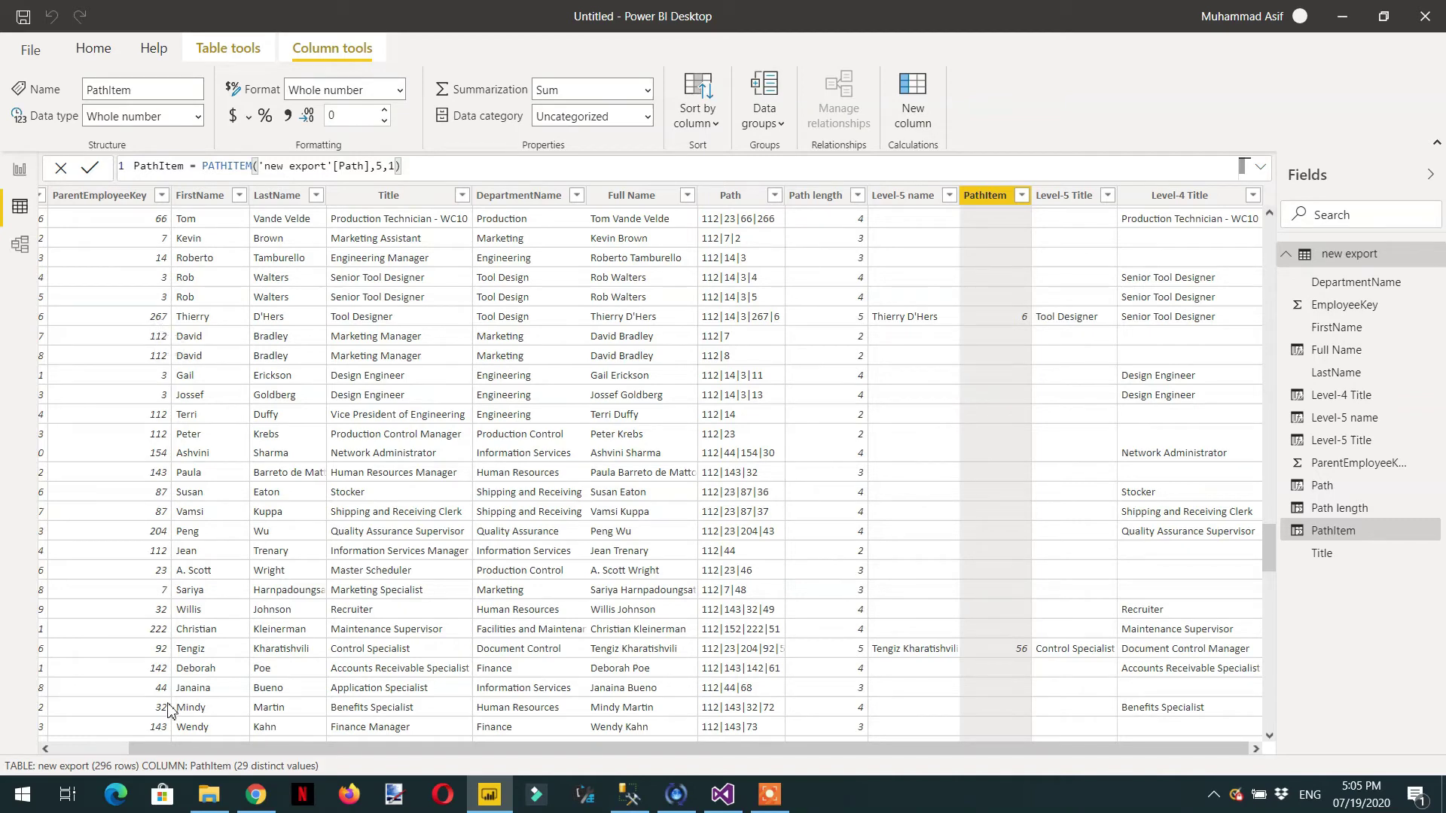
pyautogui.moveTo(169, 747); pyautogui.dragTo(62, 729)
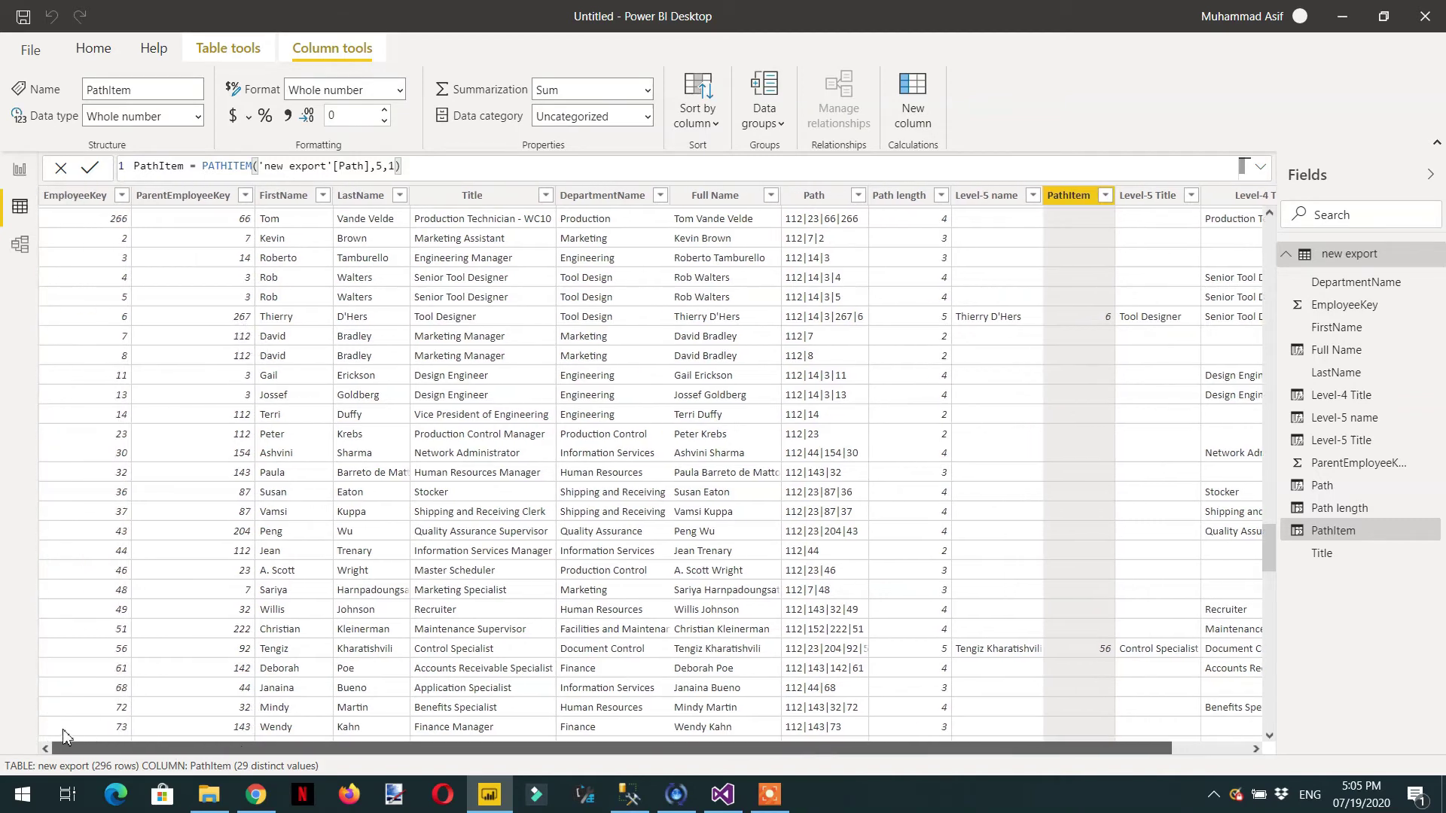
pyautogui.click(121, 195)
pyautogui.click(212, 167)
pyautogui.write('267')
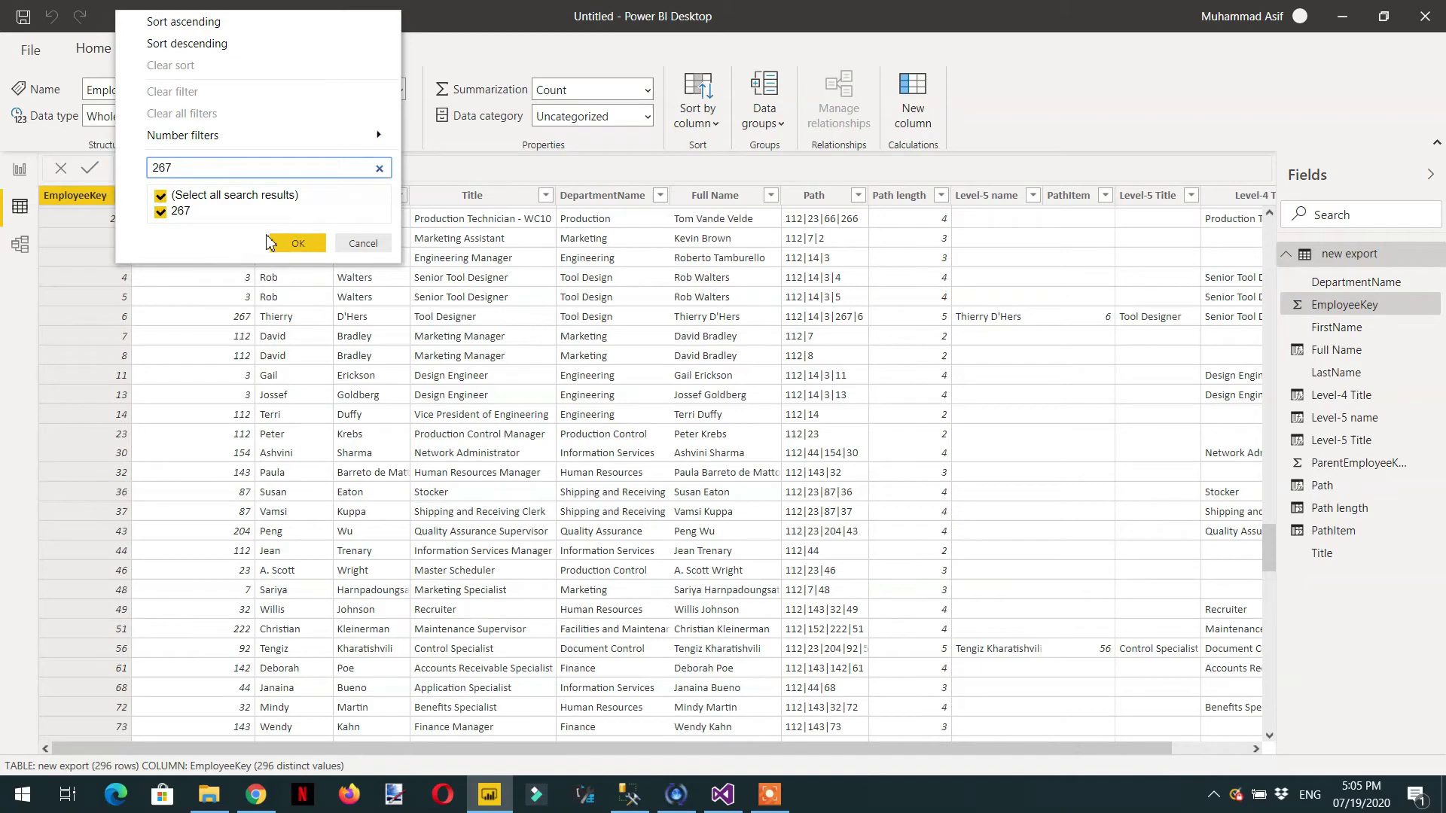
pyautogui.click(284, 246)
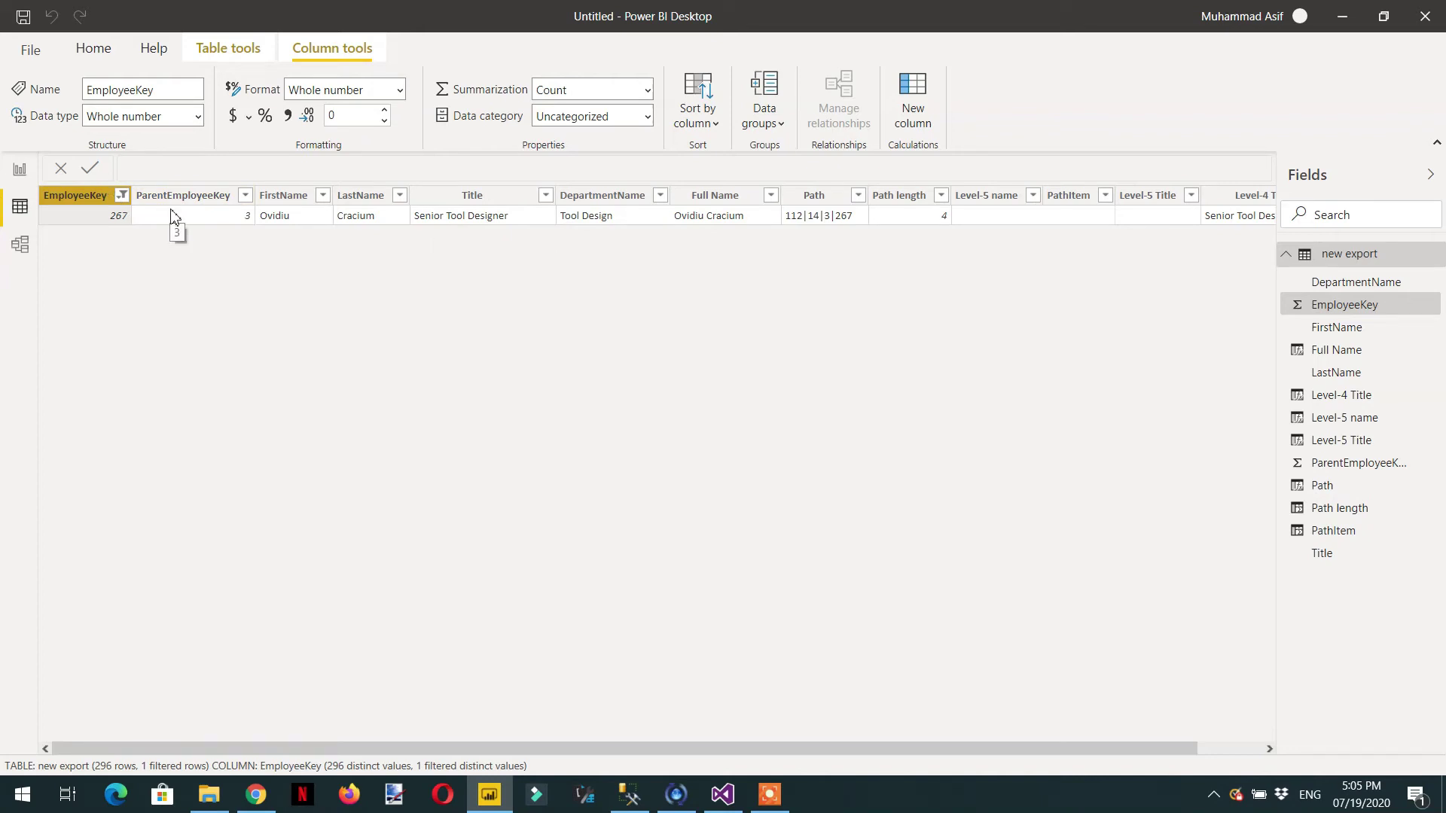
pyautogui.click(121, 195)
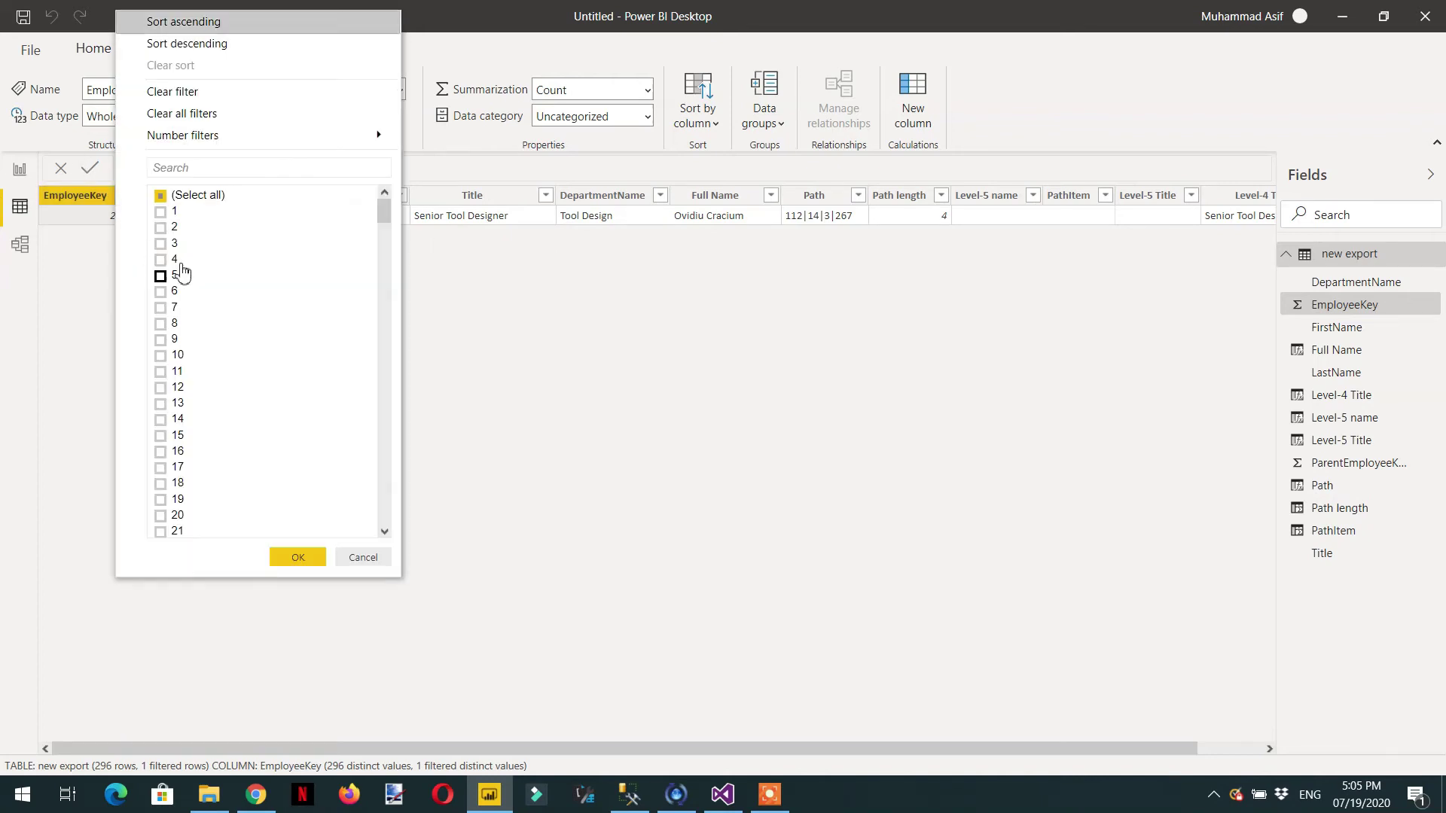
pyautogui.click(199, 94)
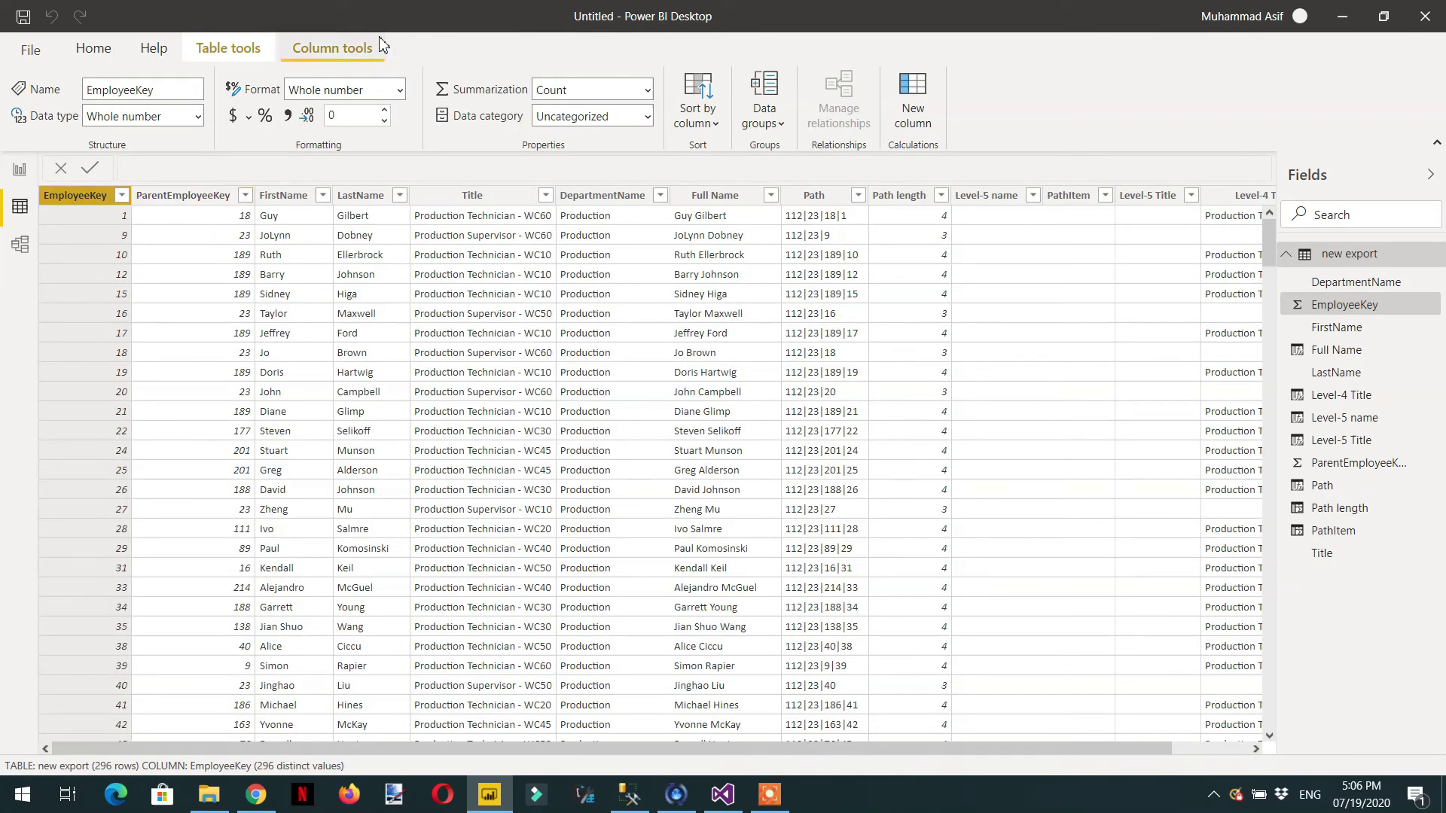
# Add a calculated column named "reversepath" and begin its formula with the PATHITEMREVERSE function.
pyautogui.click(921, 130)
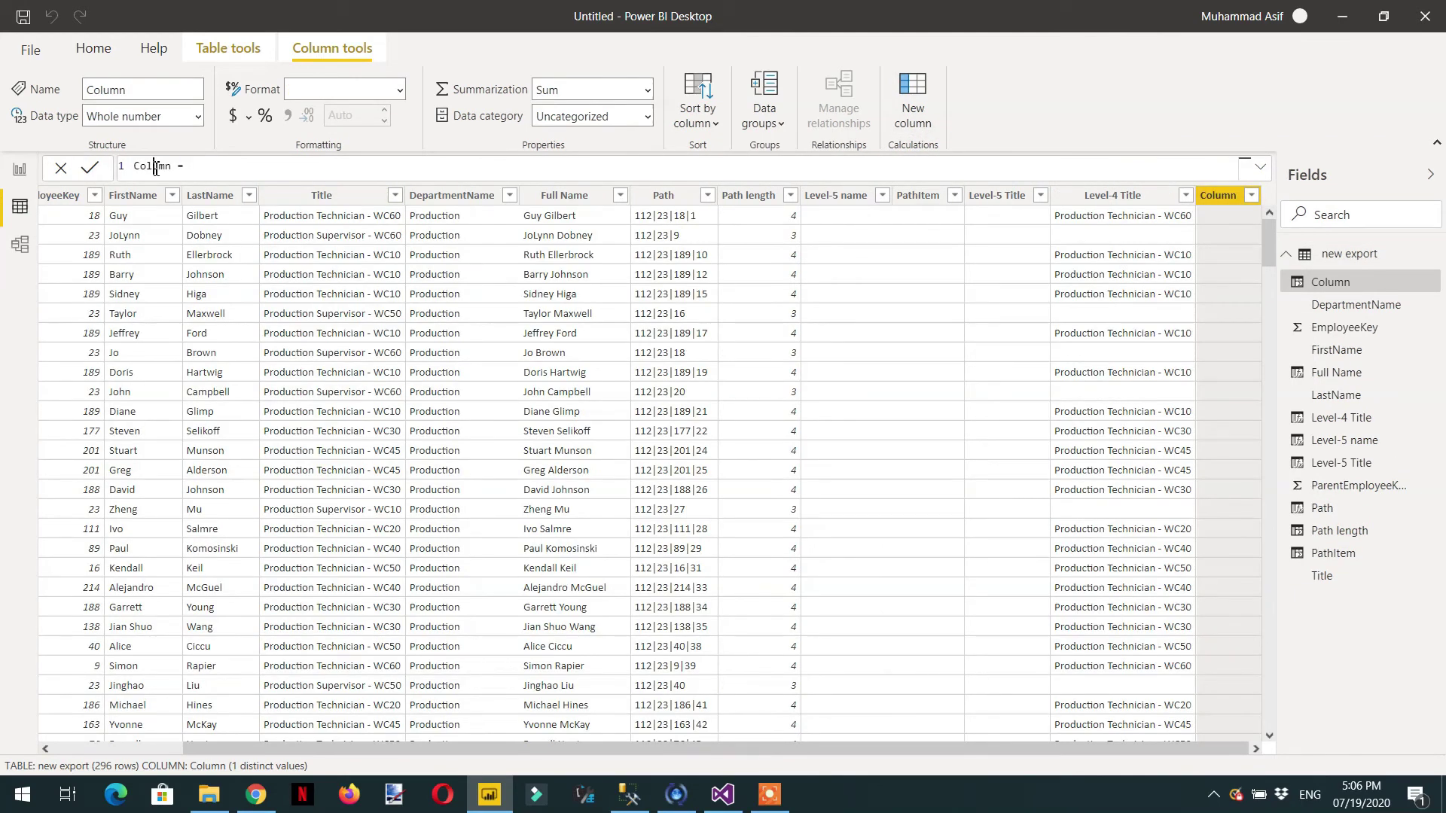
pyautogui.press('Left')
pyautogui.press('Left')
pyautogui.press('Left')
pyautogui.press('BackSpace')
pyautogui.press('BackSpace')
pyautogui.press('BackSpace')
pyautogui.press('Delete')
pyautogui.write('reversepath = ev')
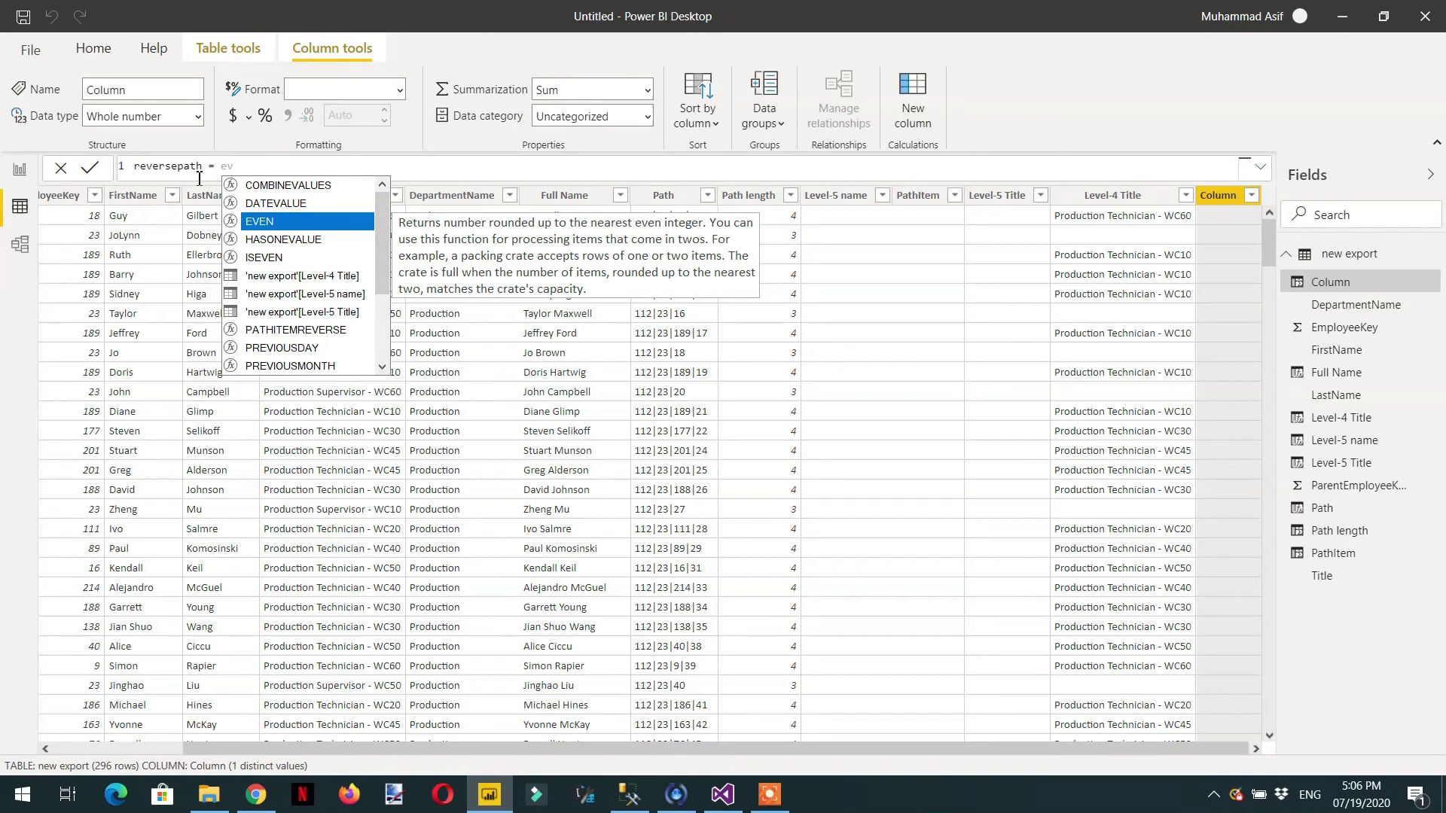
pyautogui.press('BackSpace')
pyautogui.press('BackSpace')
pyautogui.write('rev')
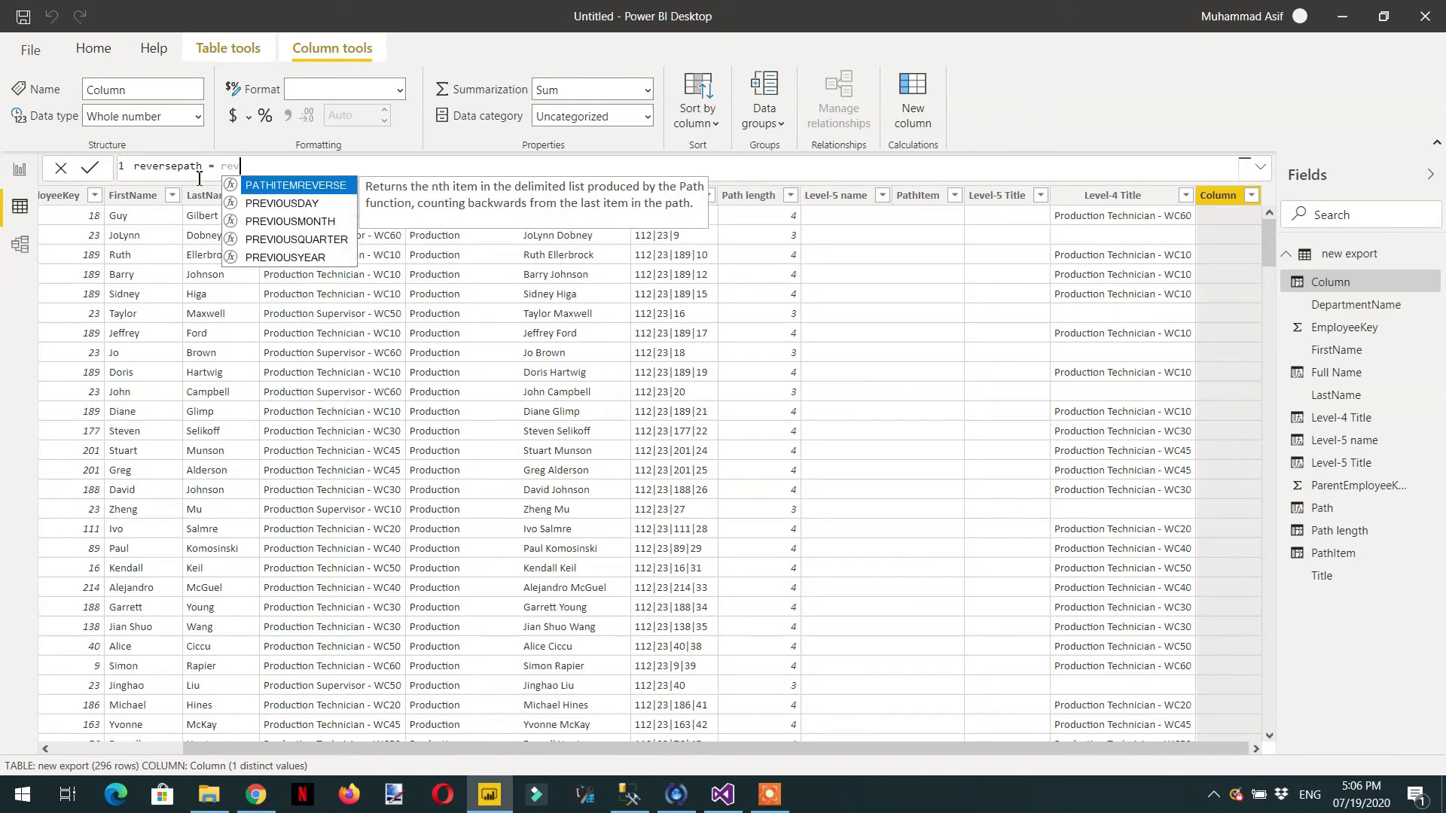
pyautogui.press('Tab')
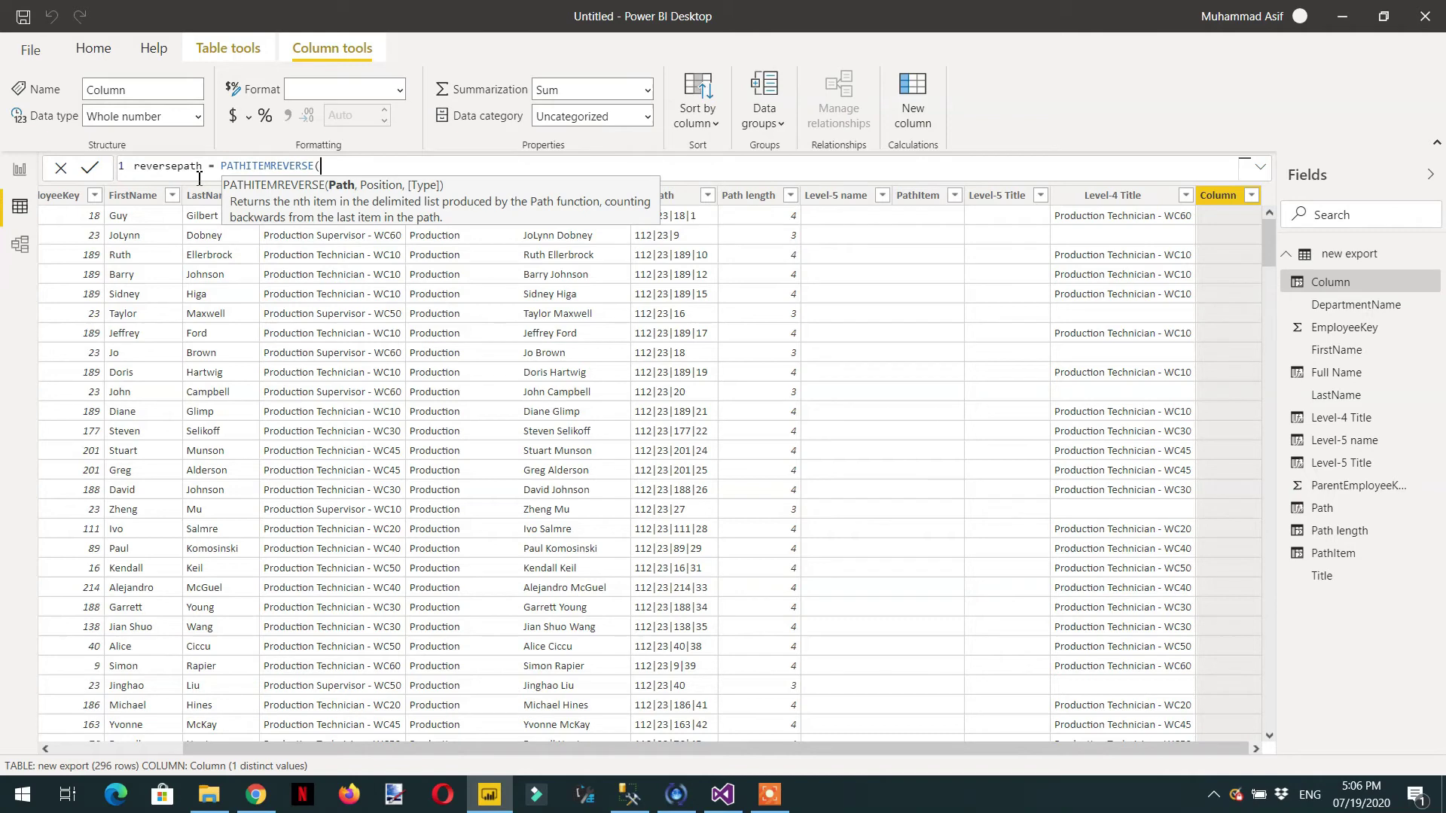
# Complete the PATHITEMREVERSE arguments with 'new export'[Path], position 1 and type 1, and commit the formula.
pyautogui.write('path')
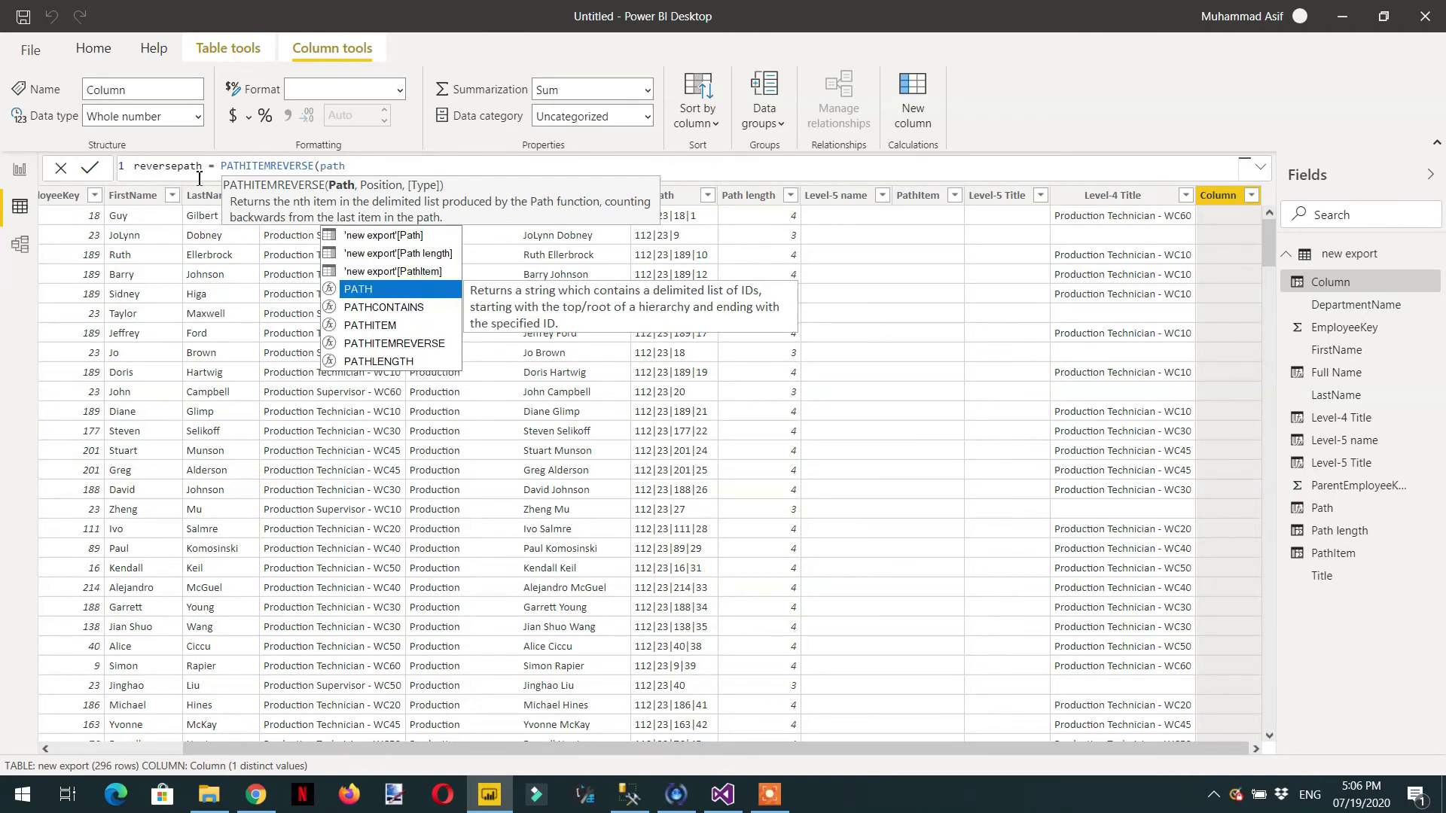
pyautogui.press('Up')
pyautogui.press('Up')
pyautogui.press('Up')
pyautogui.press('Tab')
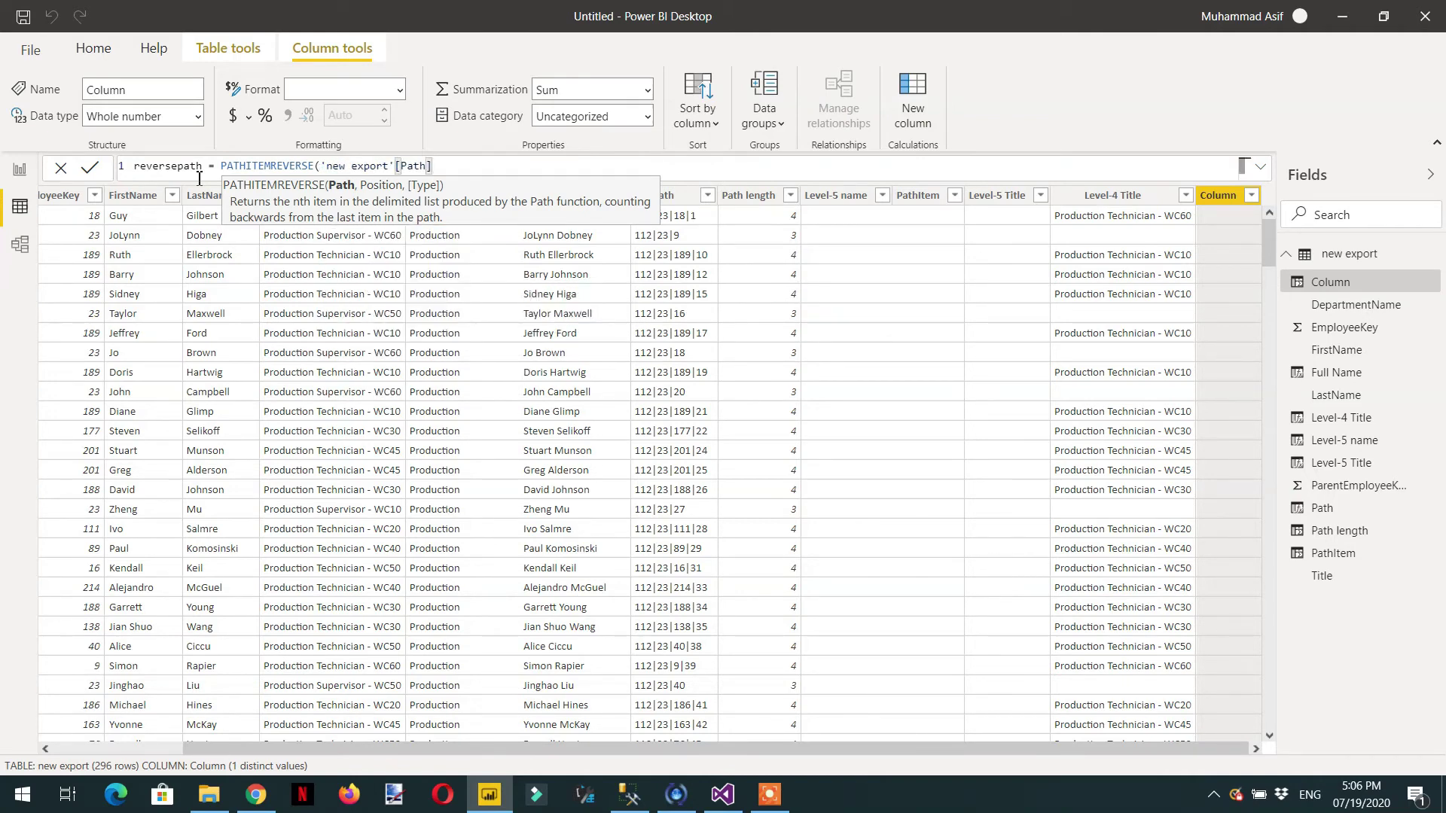
pyautogui.write(',')
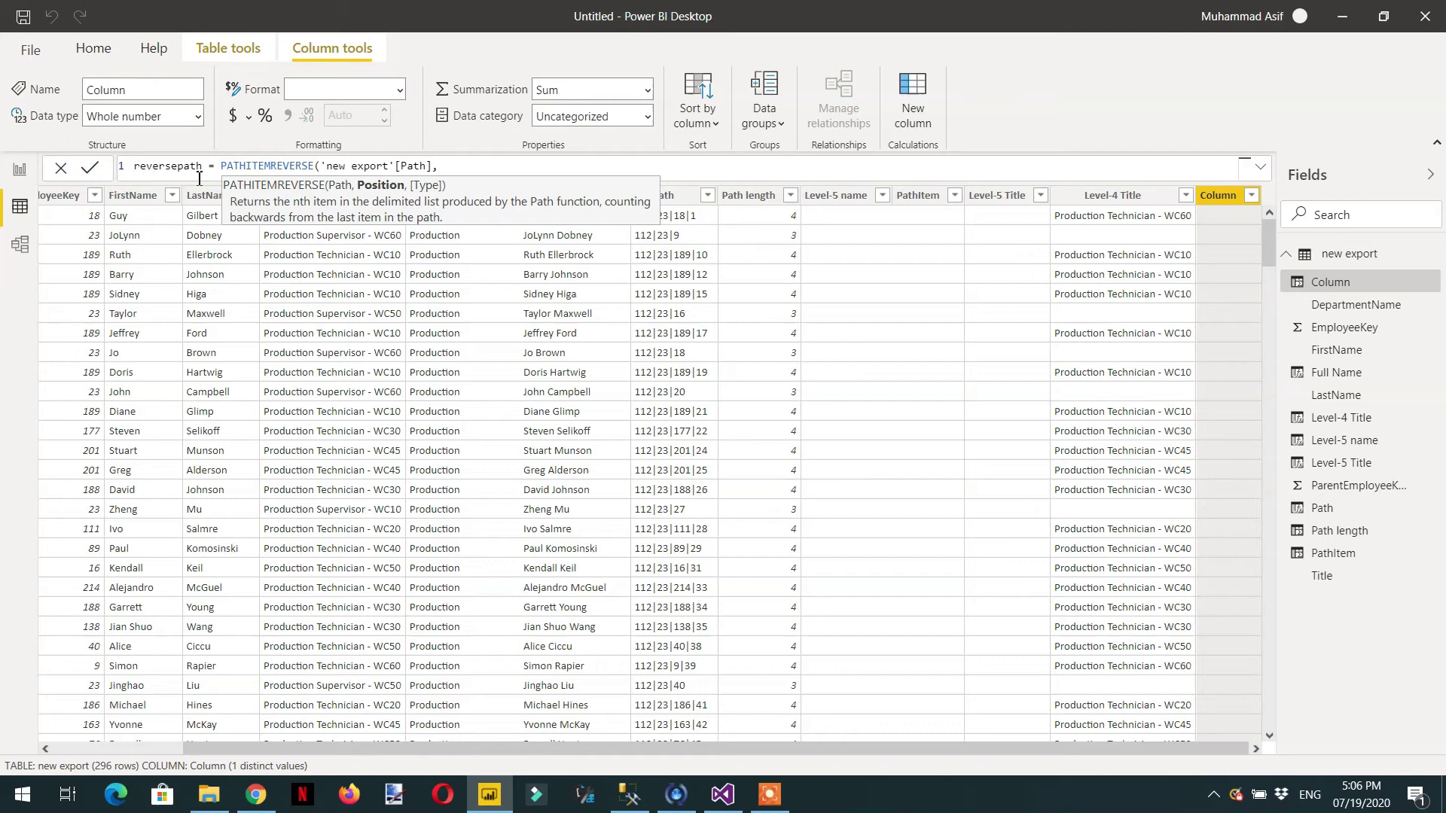
pyautogui.write('1,1)')
pyautogui.press('Return')
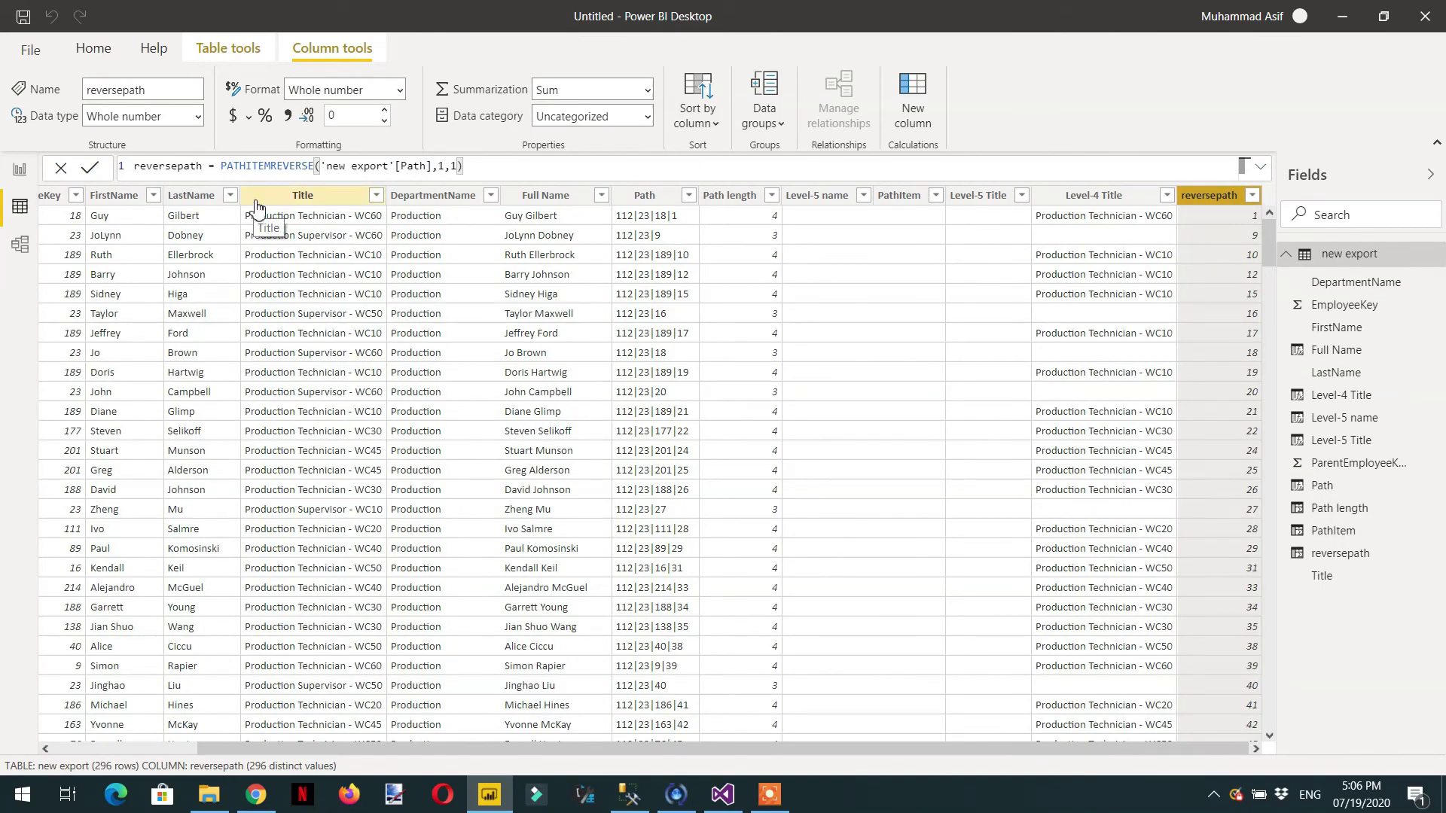
# Set the position argument in the PathItem formula to 1, commit it and compare its values with the reversepath column.
pyautogui.click(900, 198)
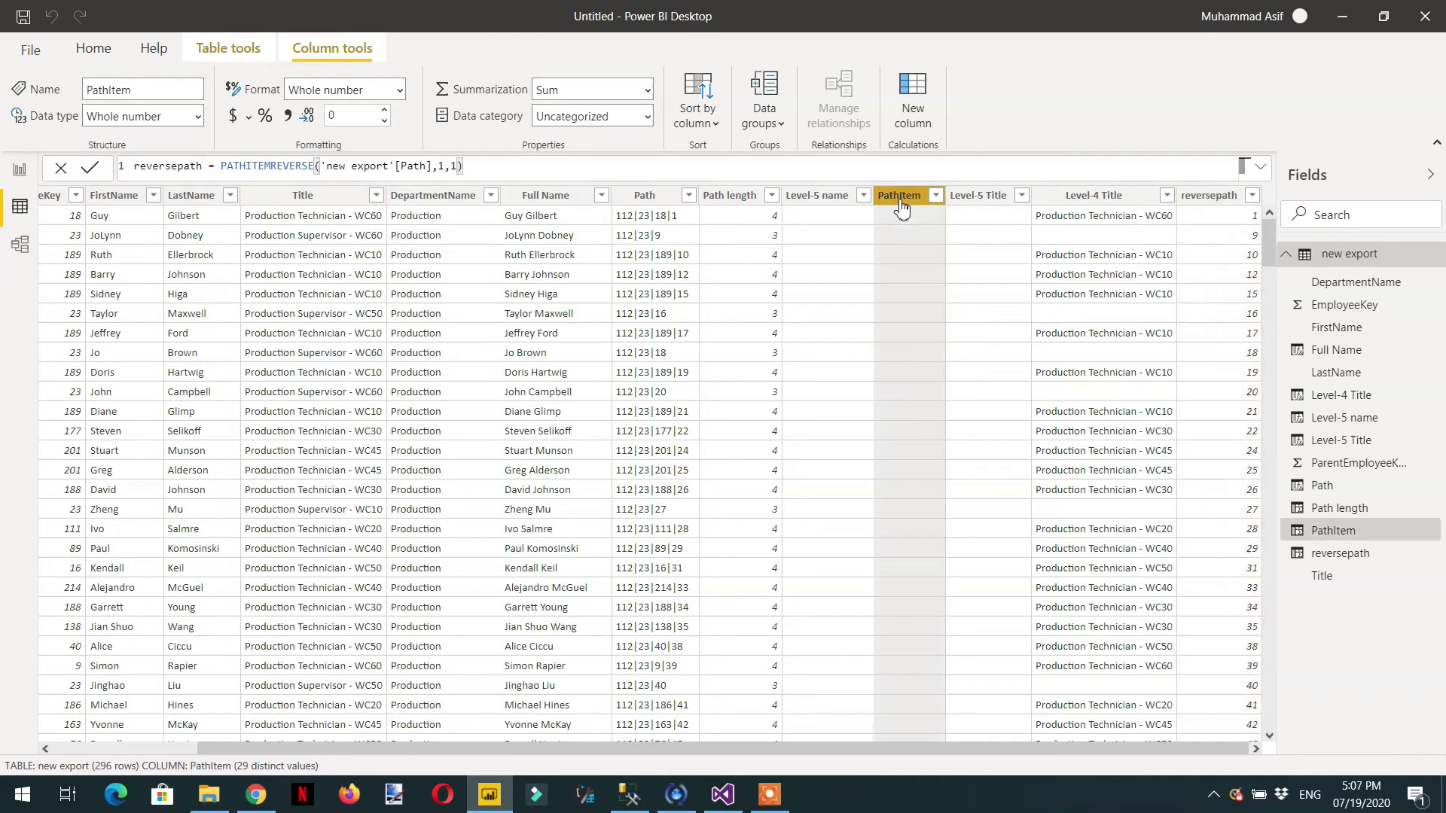
pyautogui.doubleClick(379, 167)
pyautogui.write('1')
pyautogui.press('Return')
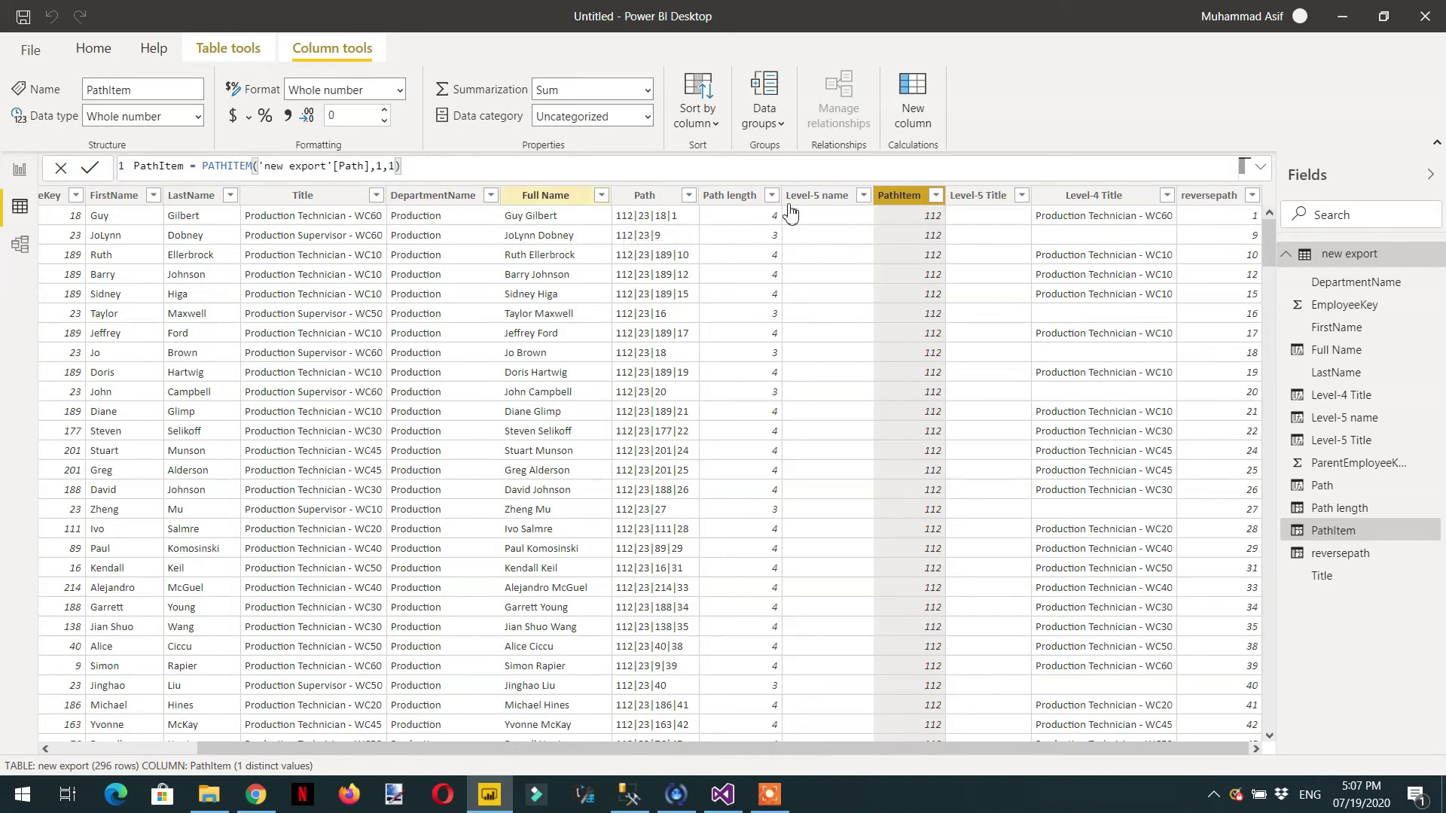
pyautogui.click(1208, 197)
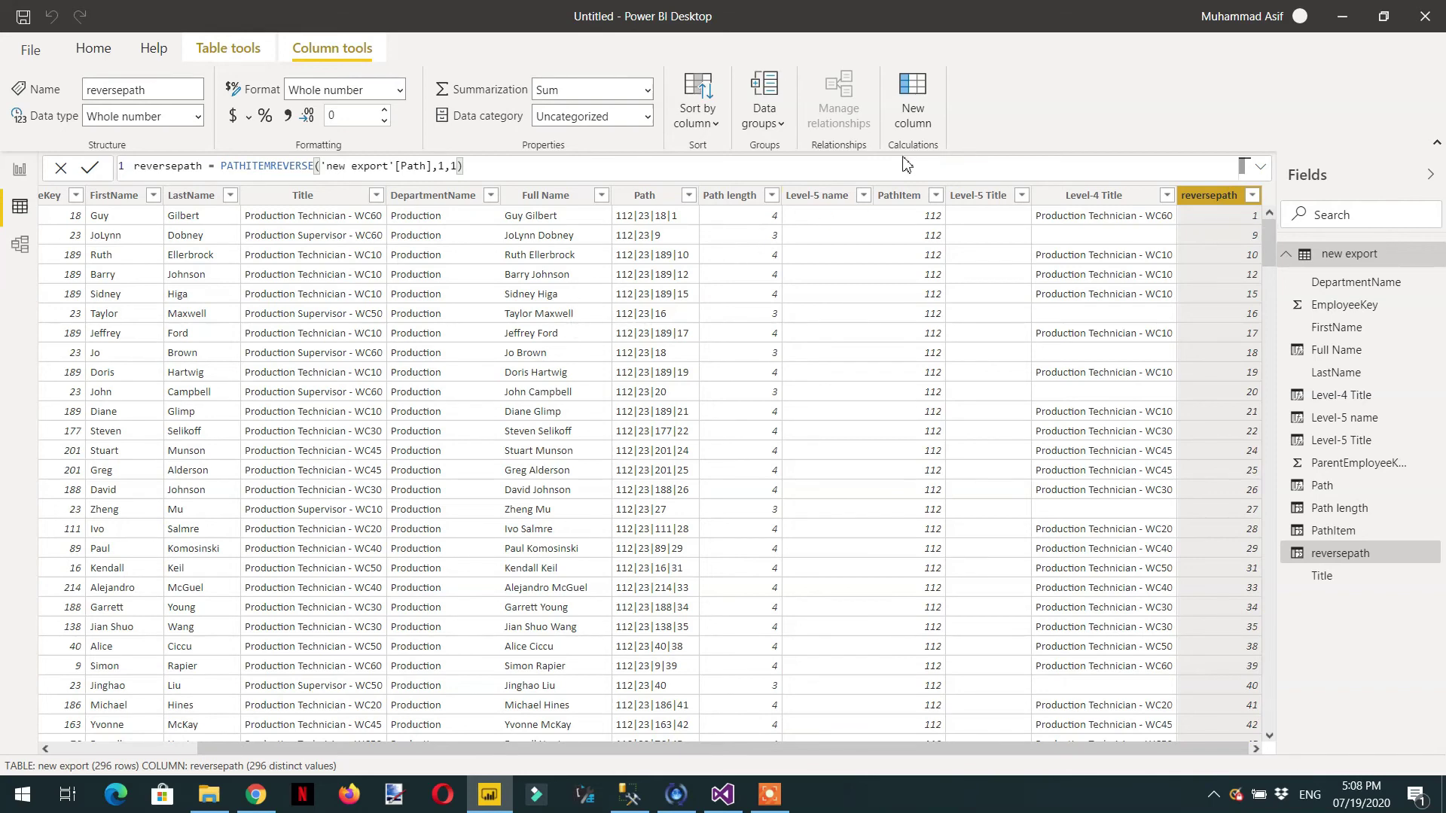
# Add a calculated column named "Pathcontain" and begin its formula with the PATHCONTAINS function.
pyautogui.click(911, 121)
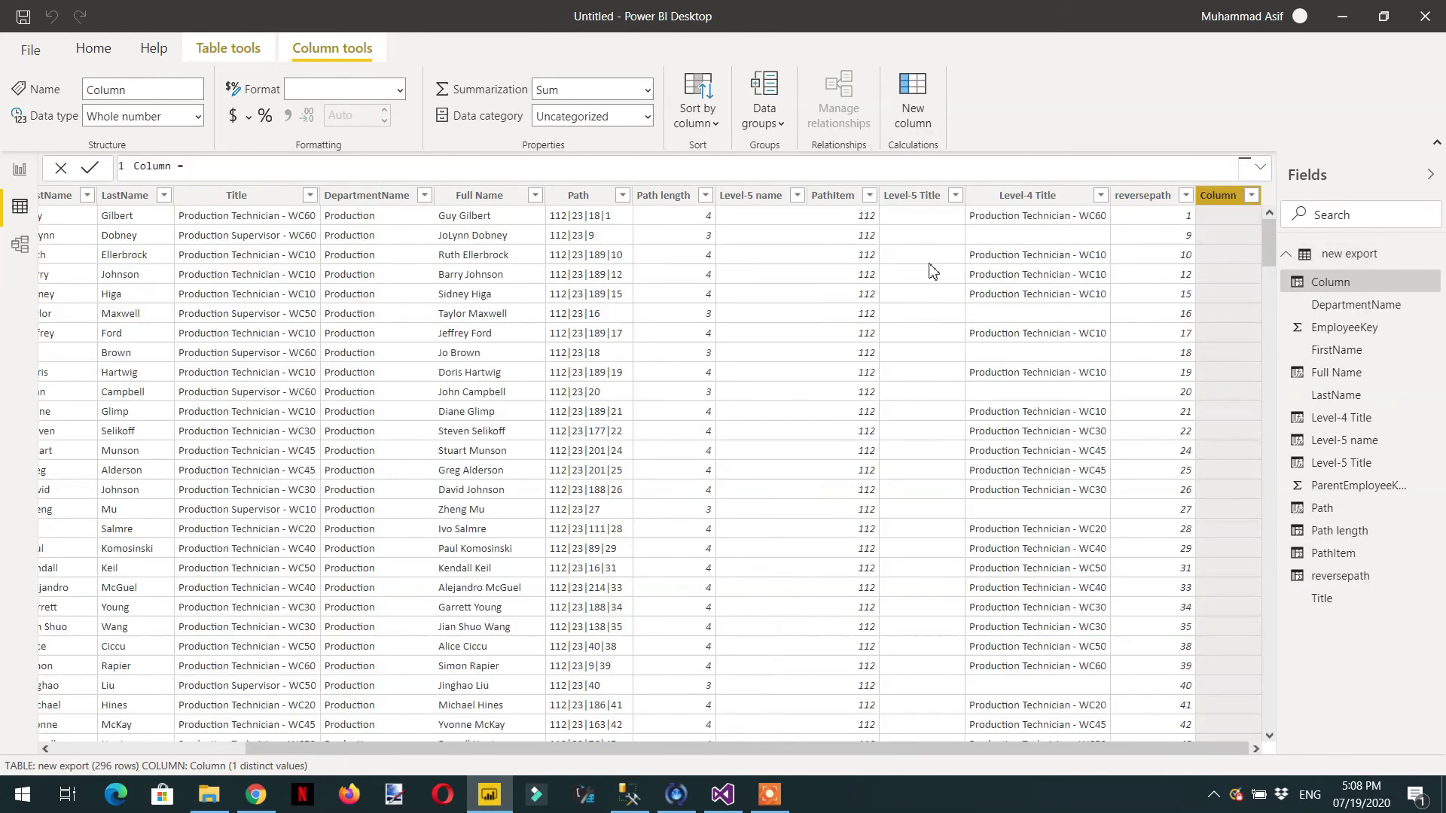
pyautogui.doubleClick(153, 166)
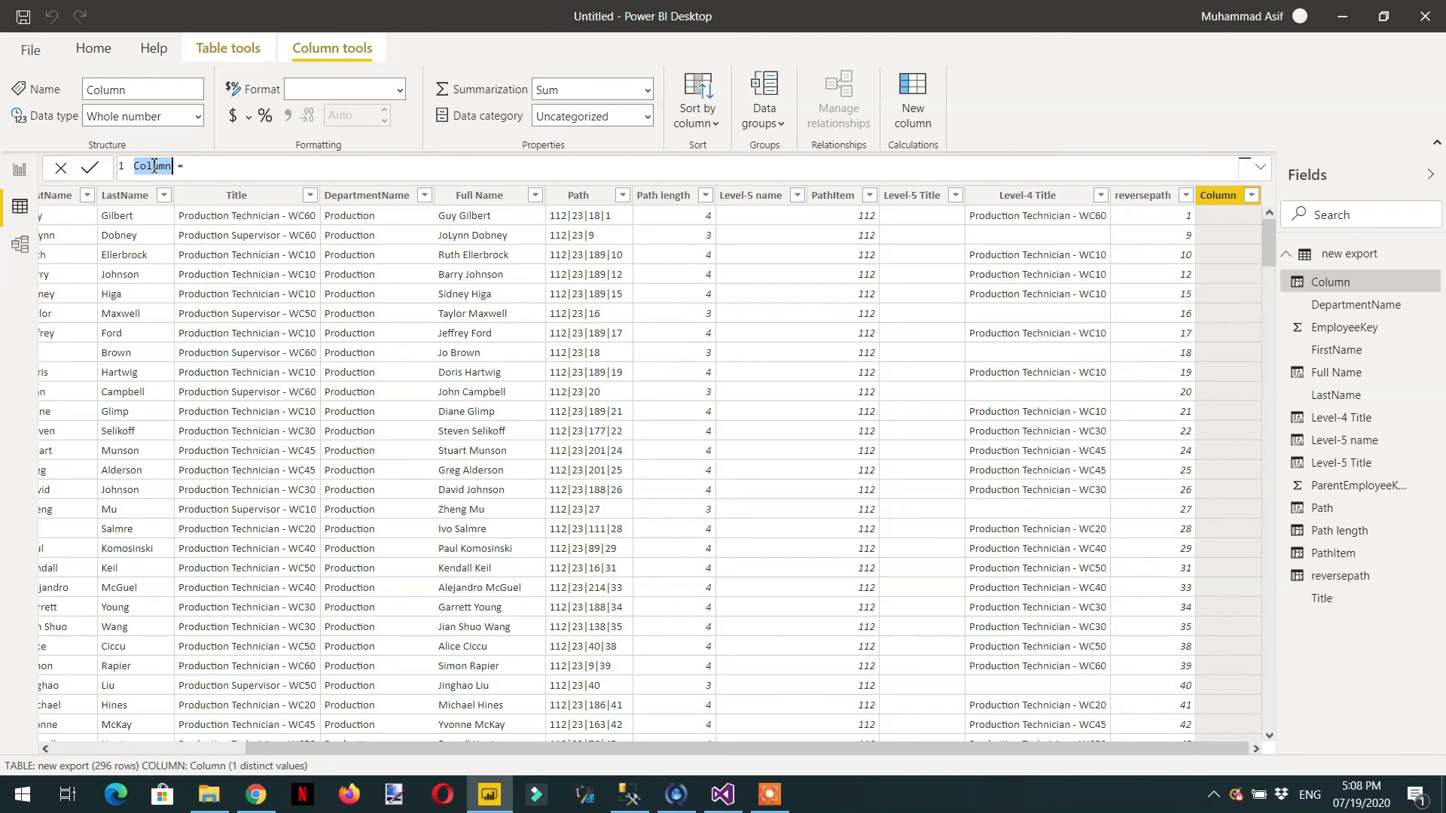
pyautogui.write('con')
pyautogui.write('Pat')
pyautogui.write('hcontain')
pyautogui.write('conta')
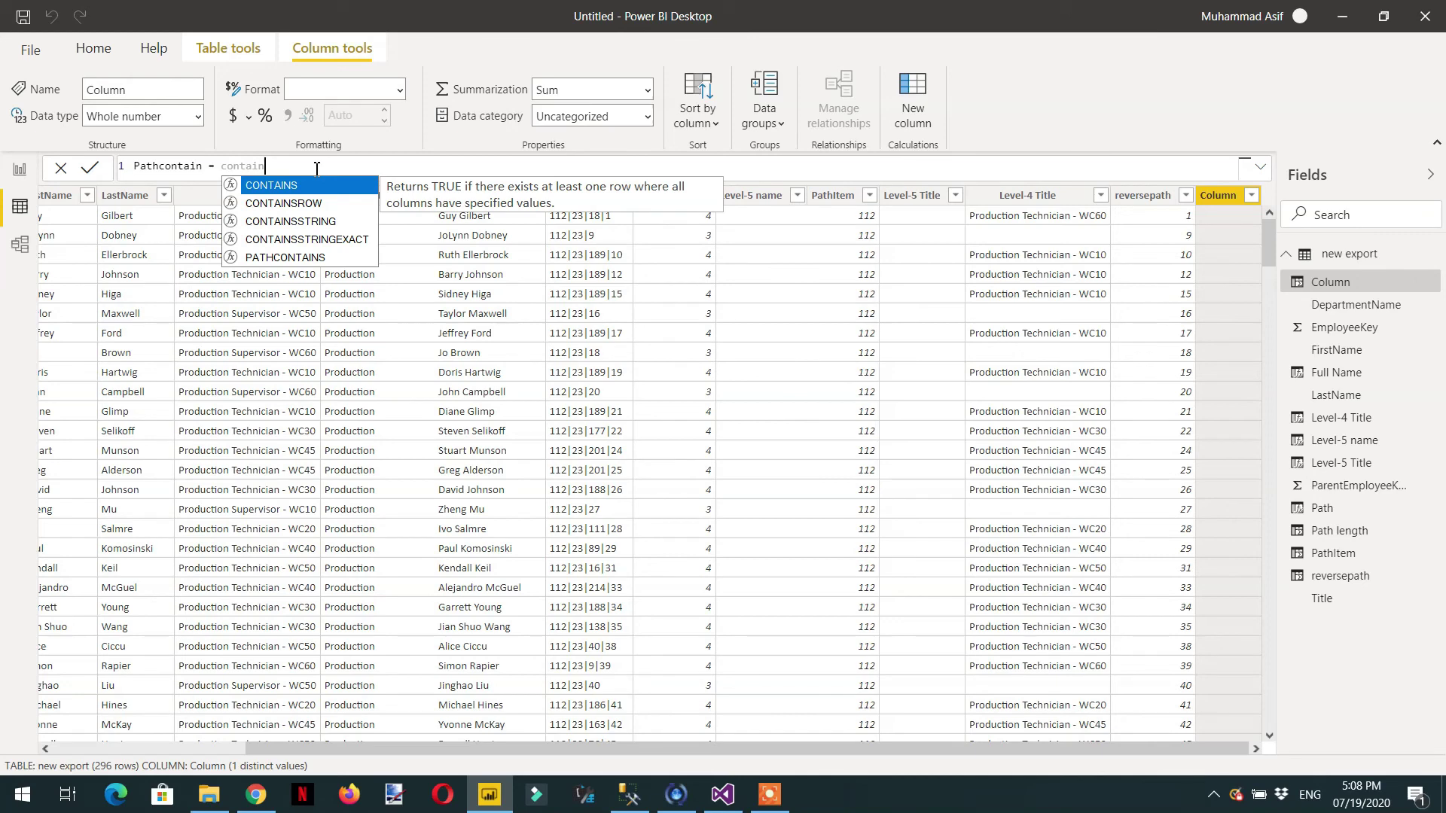
pyautogui.write('in')
pyautogui.press('Down')
pyautogui.press('Down')
pyautogui.press('Down')
pyautogui.press('Down')
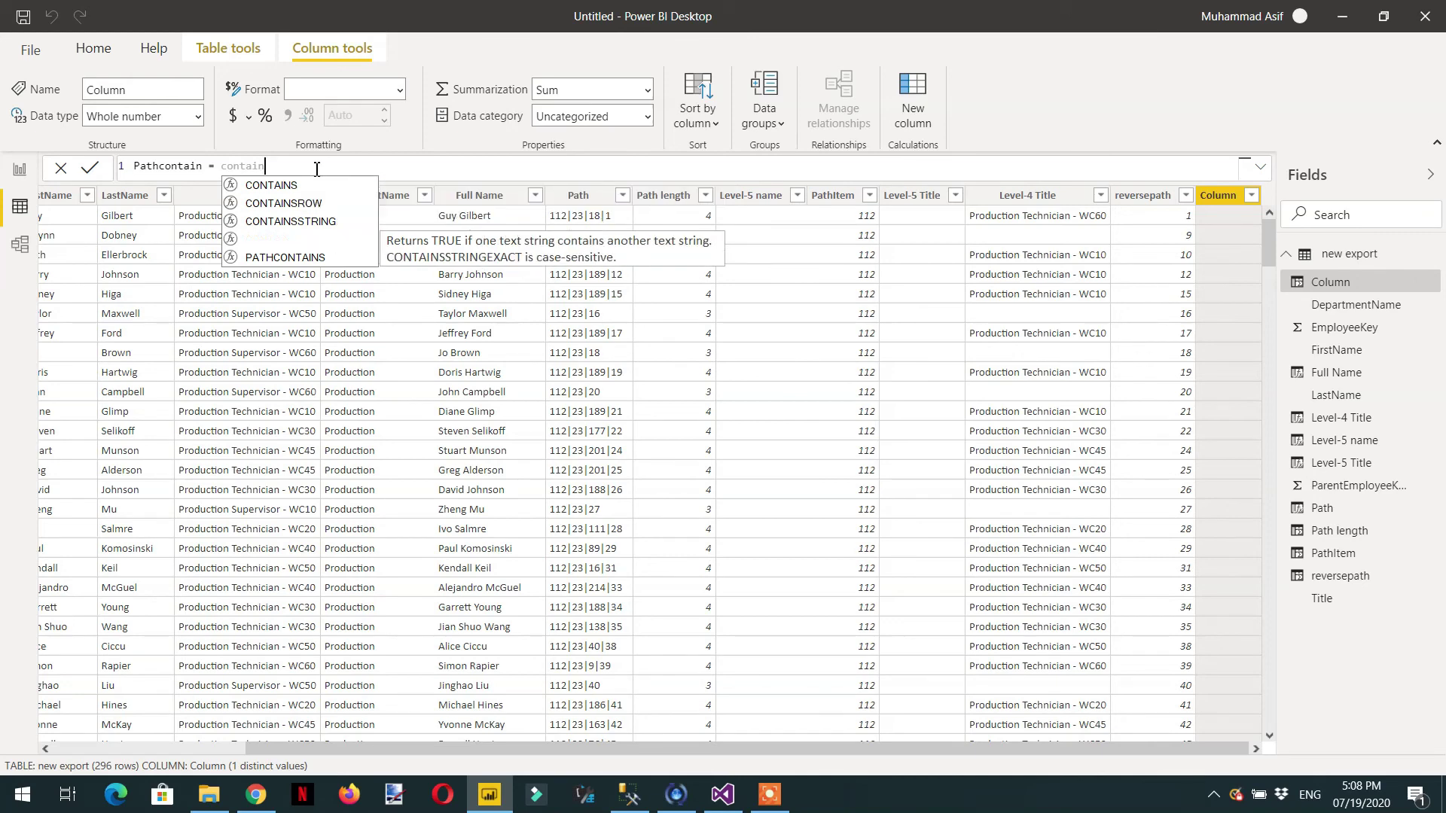
pyautogui.press('Tab')
# Complete the PATHCONTAINS arguments with 'new export'[Path] and item 112, and commit the formula.
pyautogui.write('path')
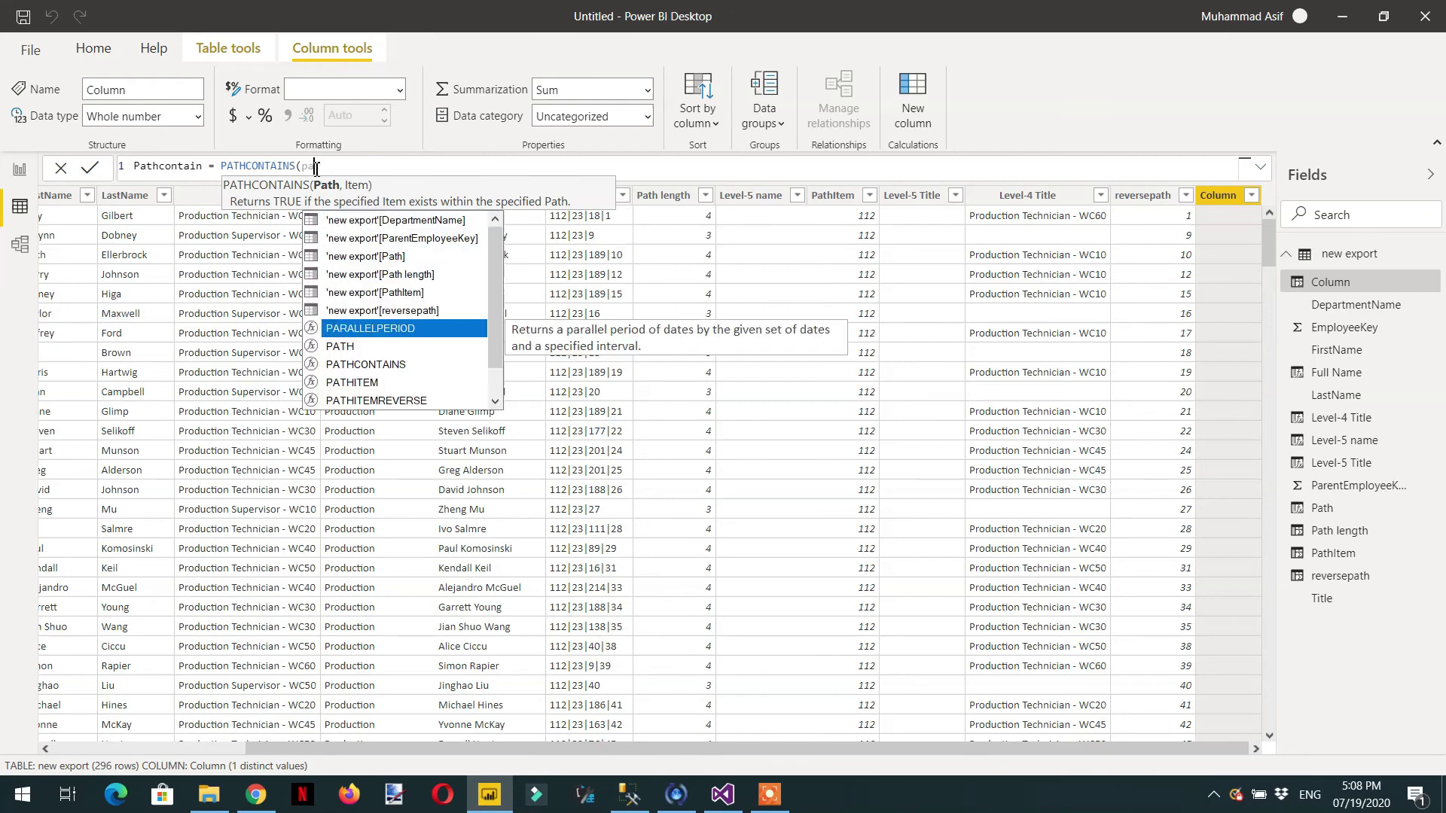
pyautogui.press('Up')
pyautogui.press('Up')
pyautogui.press('Up')
pyautogui.press('Up')
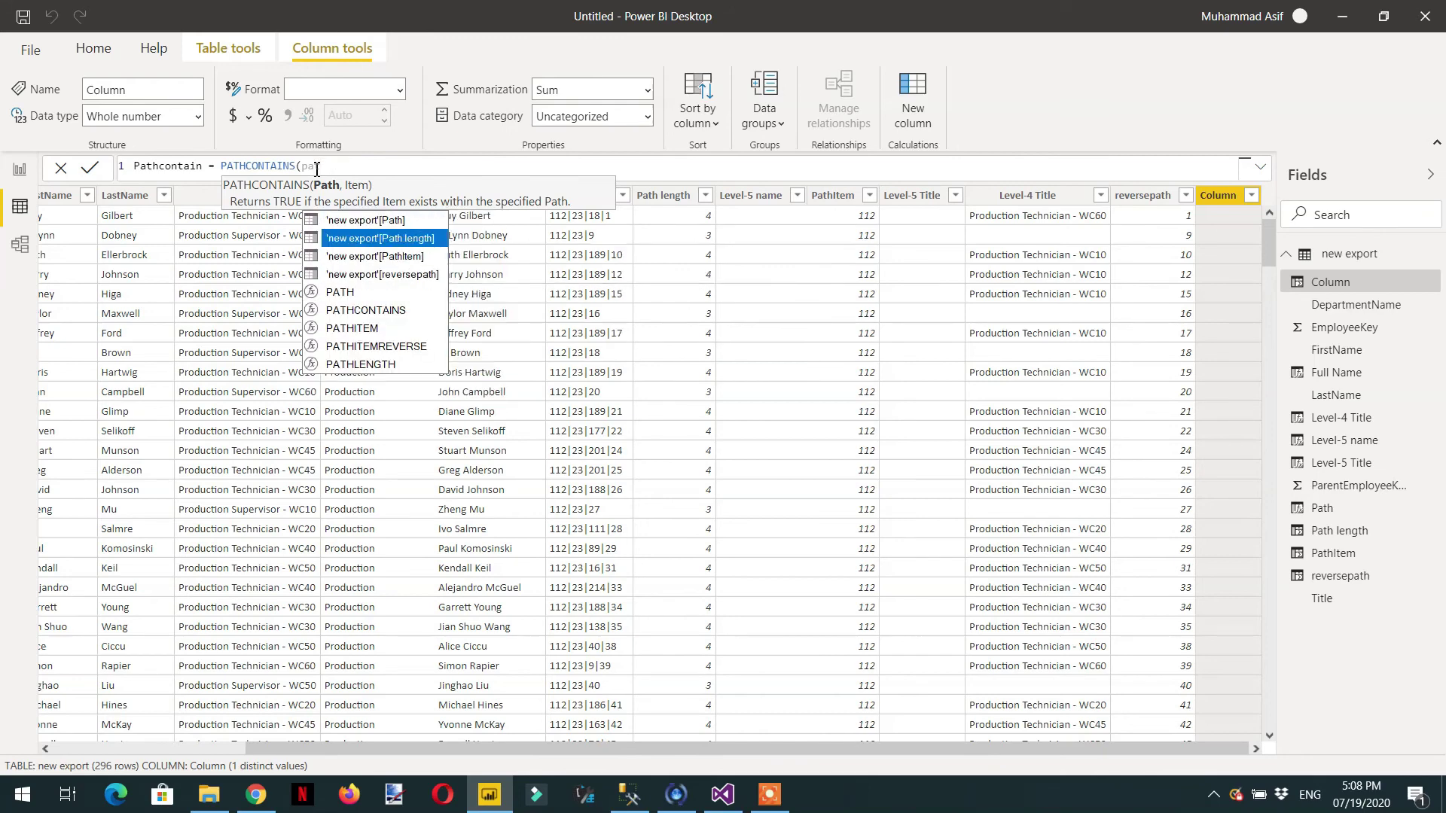
pyautogui.press('Tab')
pyautogui.write(',')
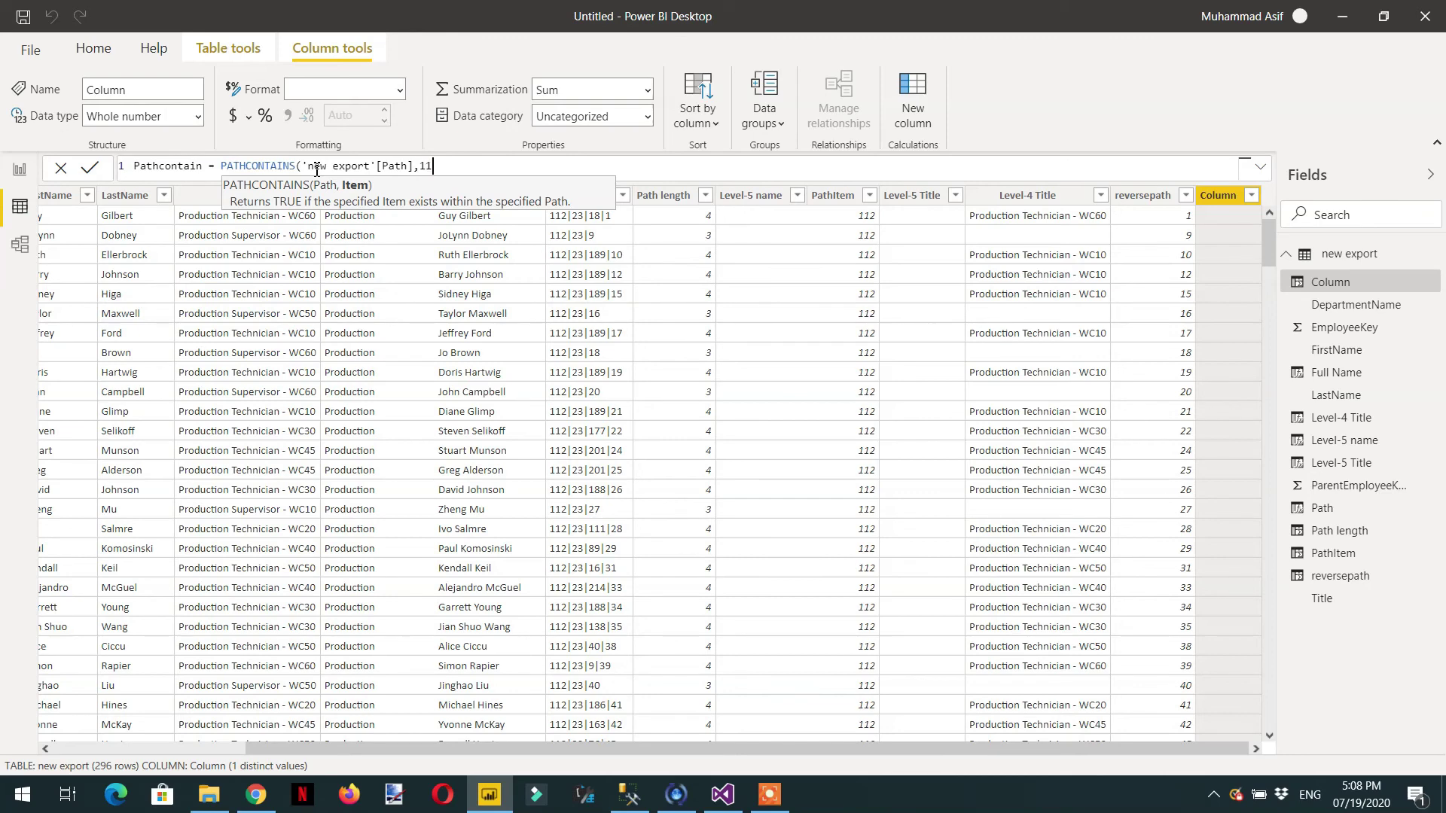
pyautogui.write(')')
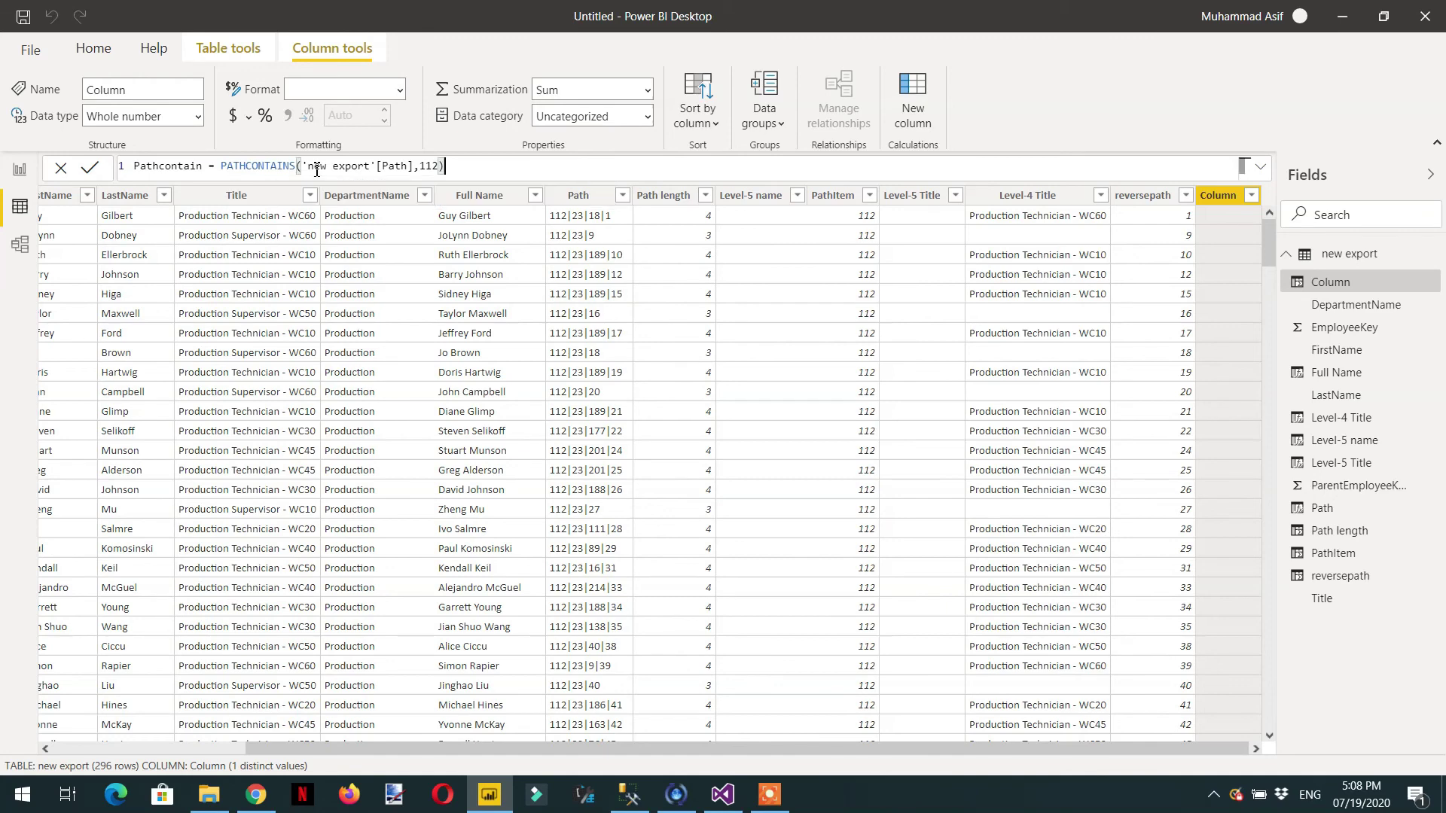
pyautogui.press('Return')
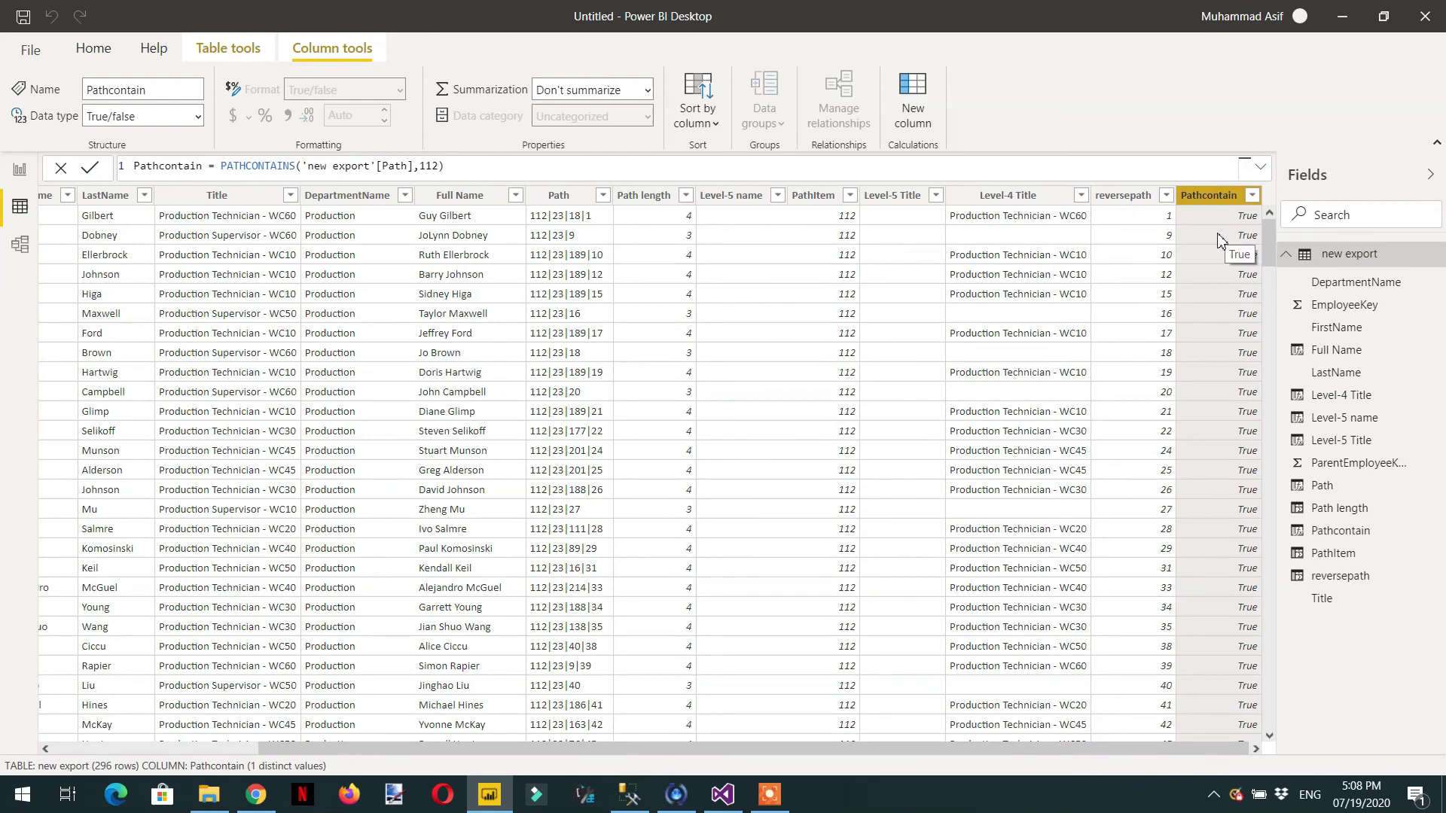
# Look through the Path column's list of distinct values without applying a filter.
pyautogui.click(603, 196)
pyautogui.scroll(-2, 683, 348)
pyautogui.scroll(-20, 683, 348)
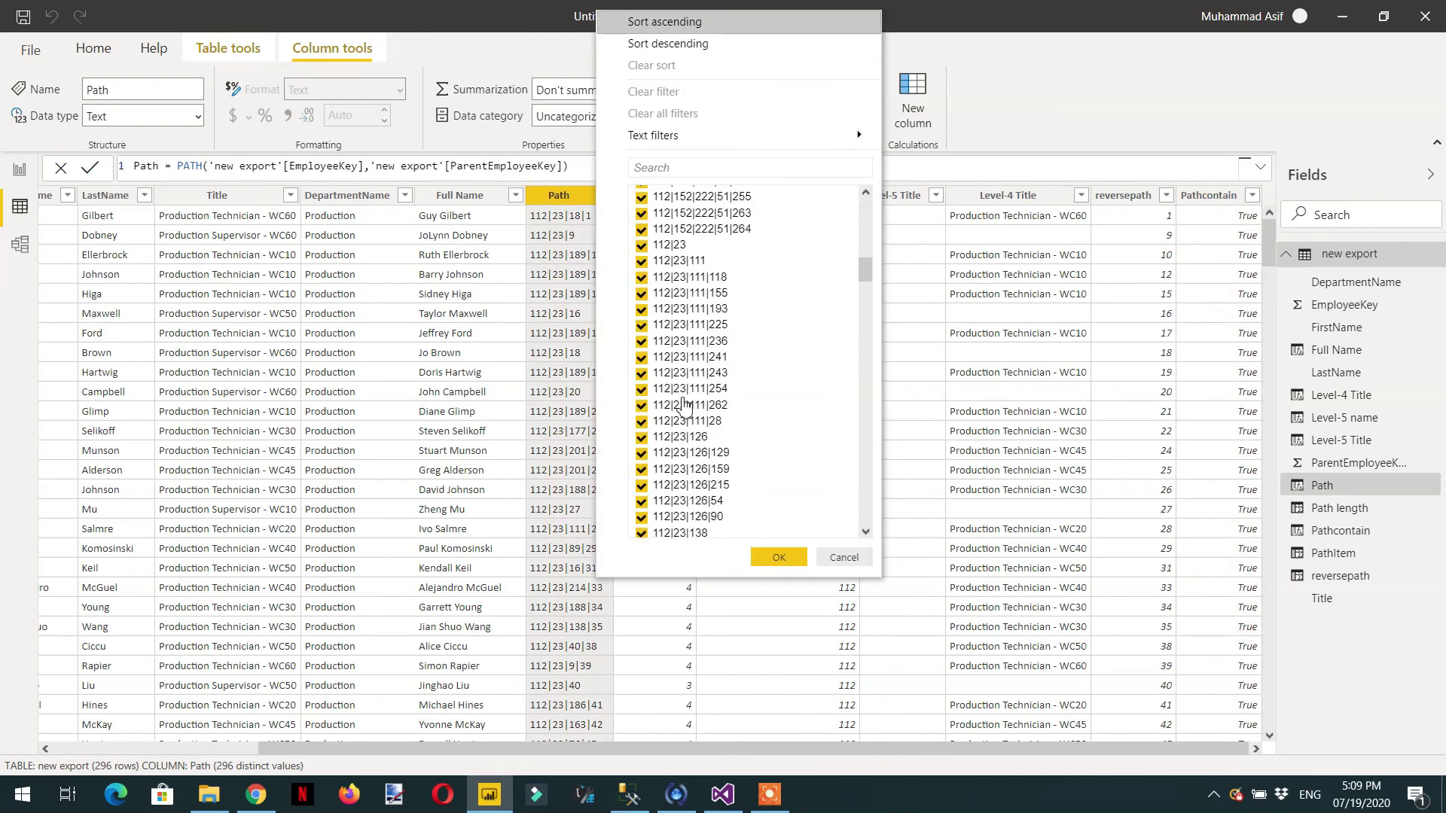
pyautogui.scroll(-15, 670, 445)
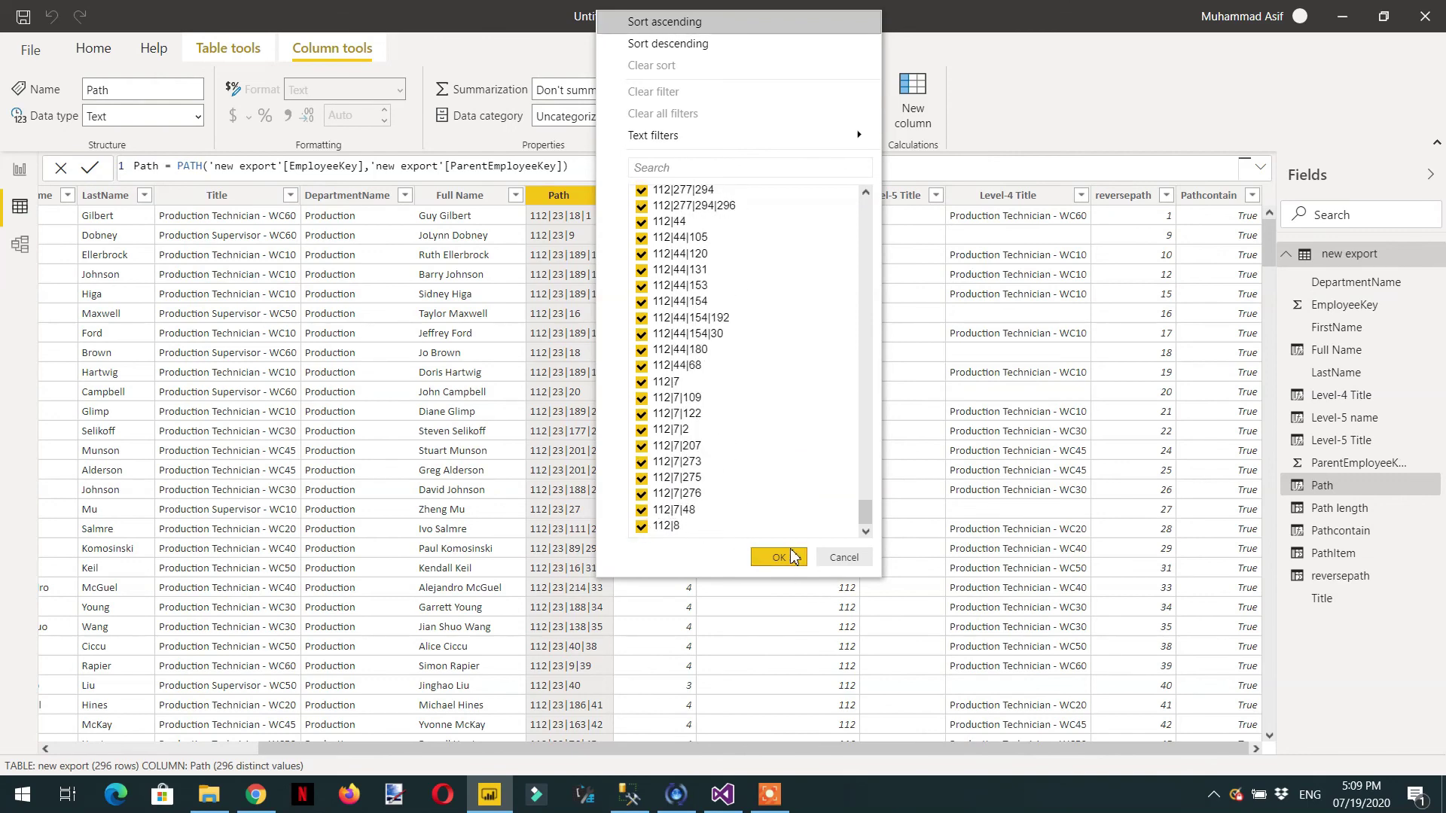
pyautogui.click(842, 557)
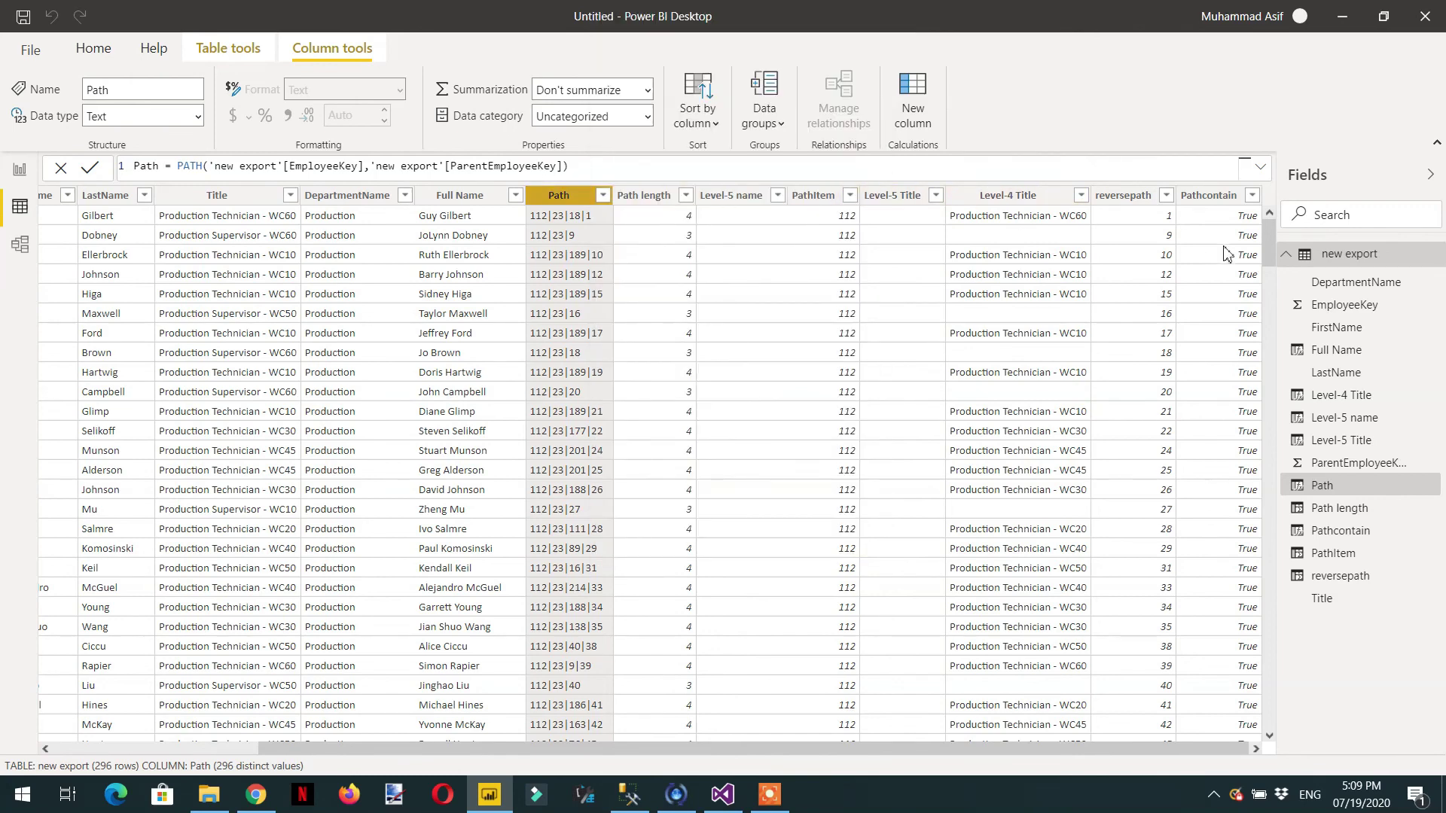
# Set the item argument in the Pathcontain formula to 40, commit it and check the column's values against the paths.
pyautogui.click(1240, 218)
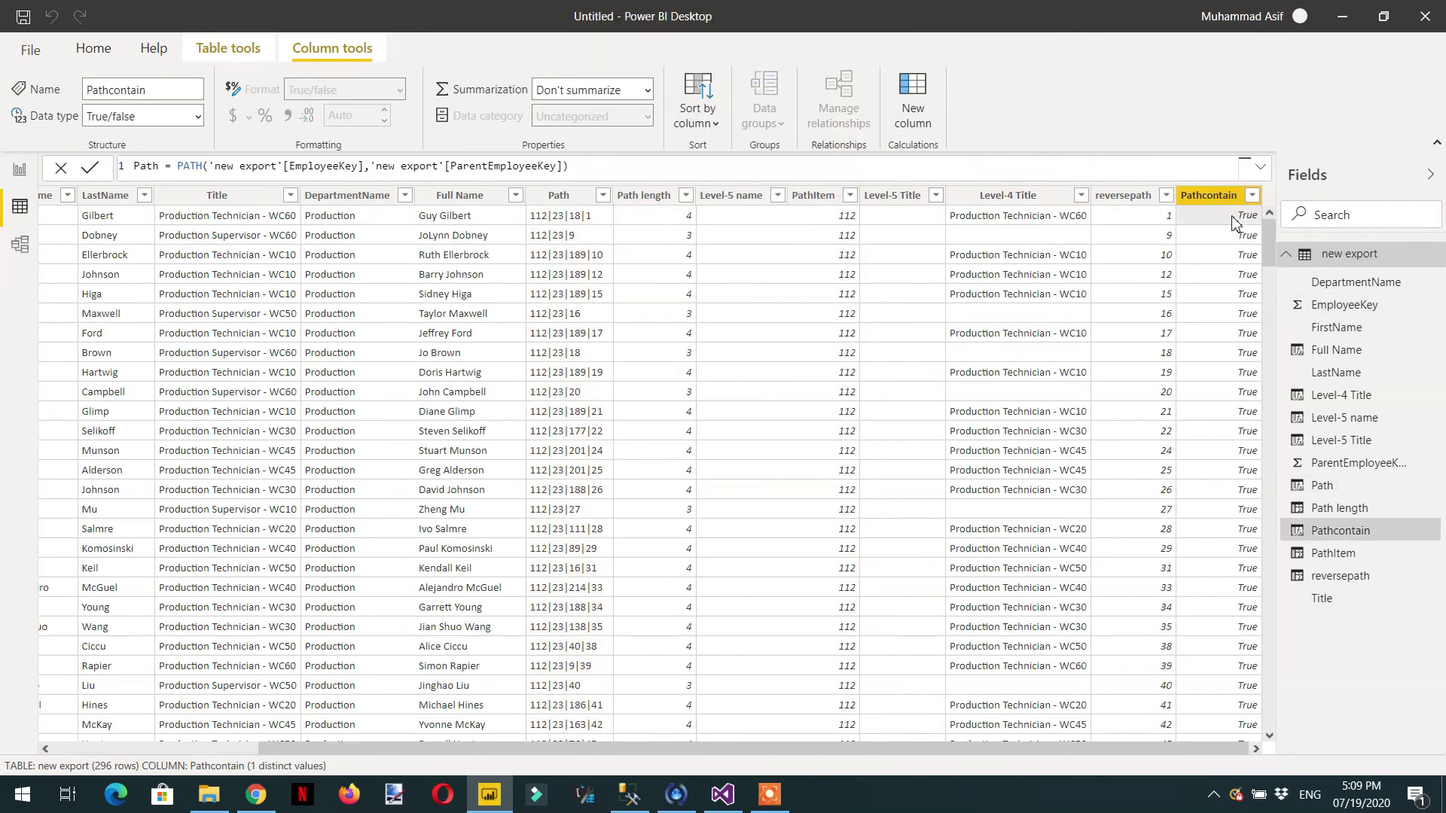
pyautogui.press('BackSpace')
pyautogui.press('BackSpace')
pyautogui.write('40')
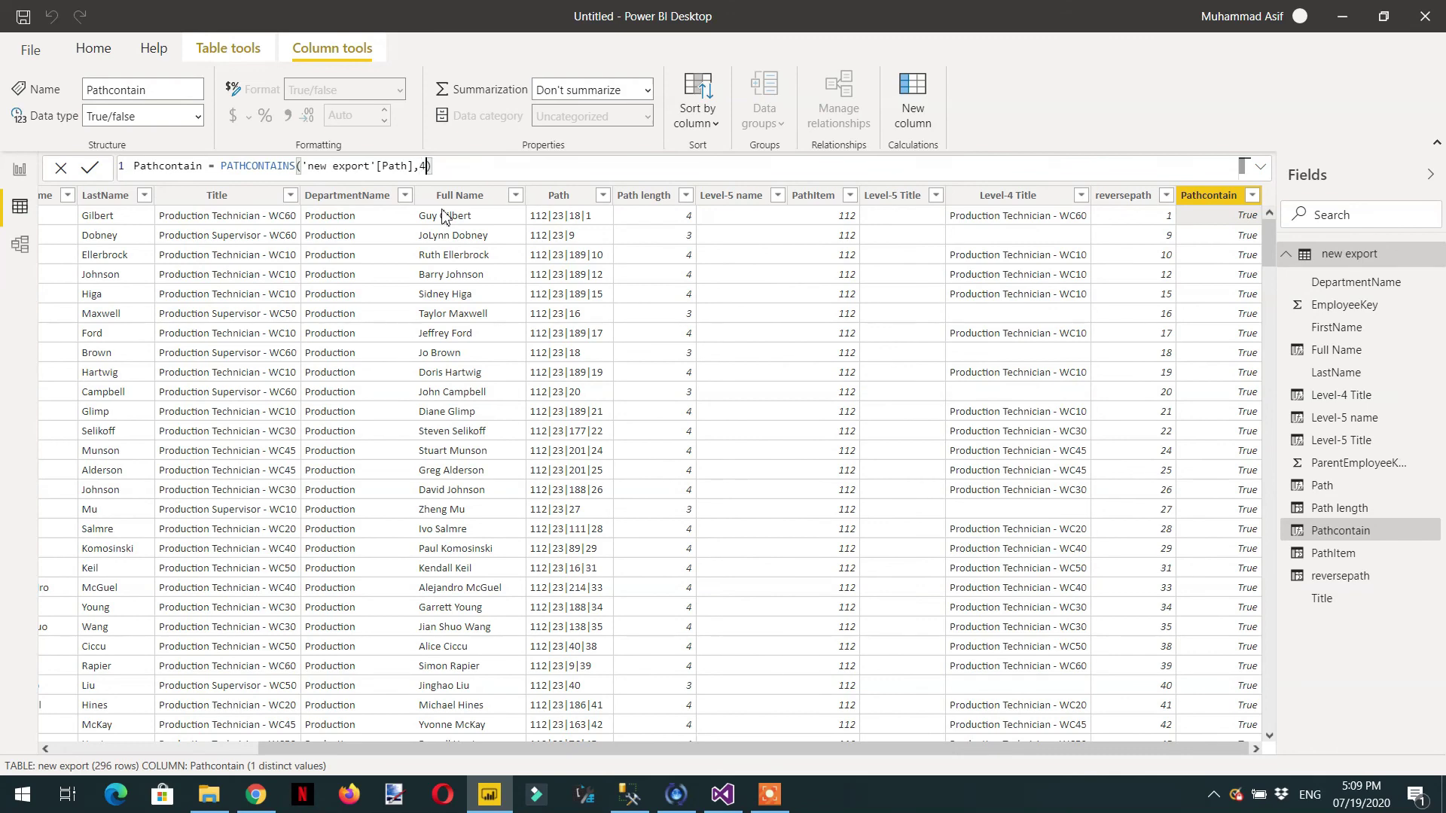
pyautogui.press('Return')
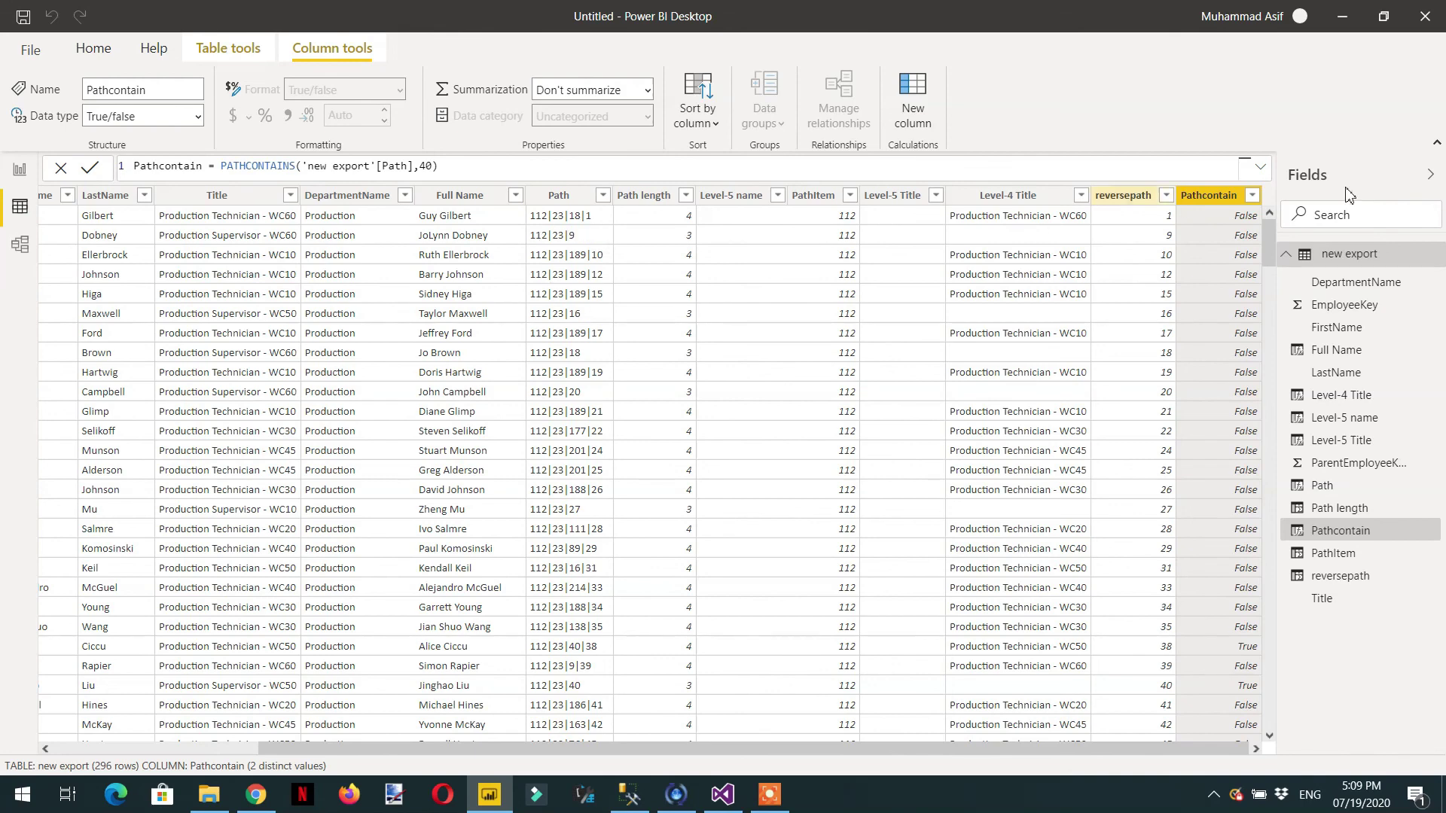
pyautogui.moveTo(1272, 247); pyautogui.dragTo(1253, 387)
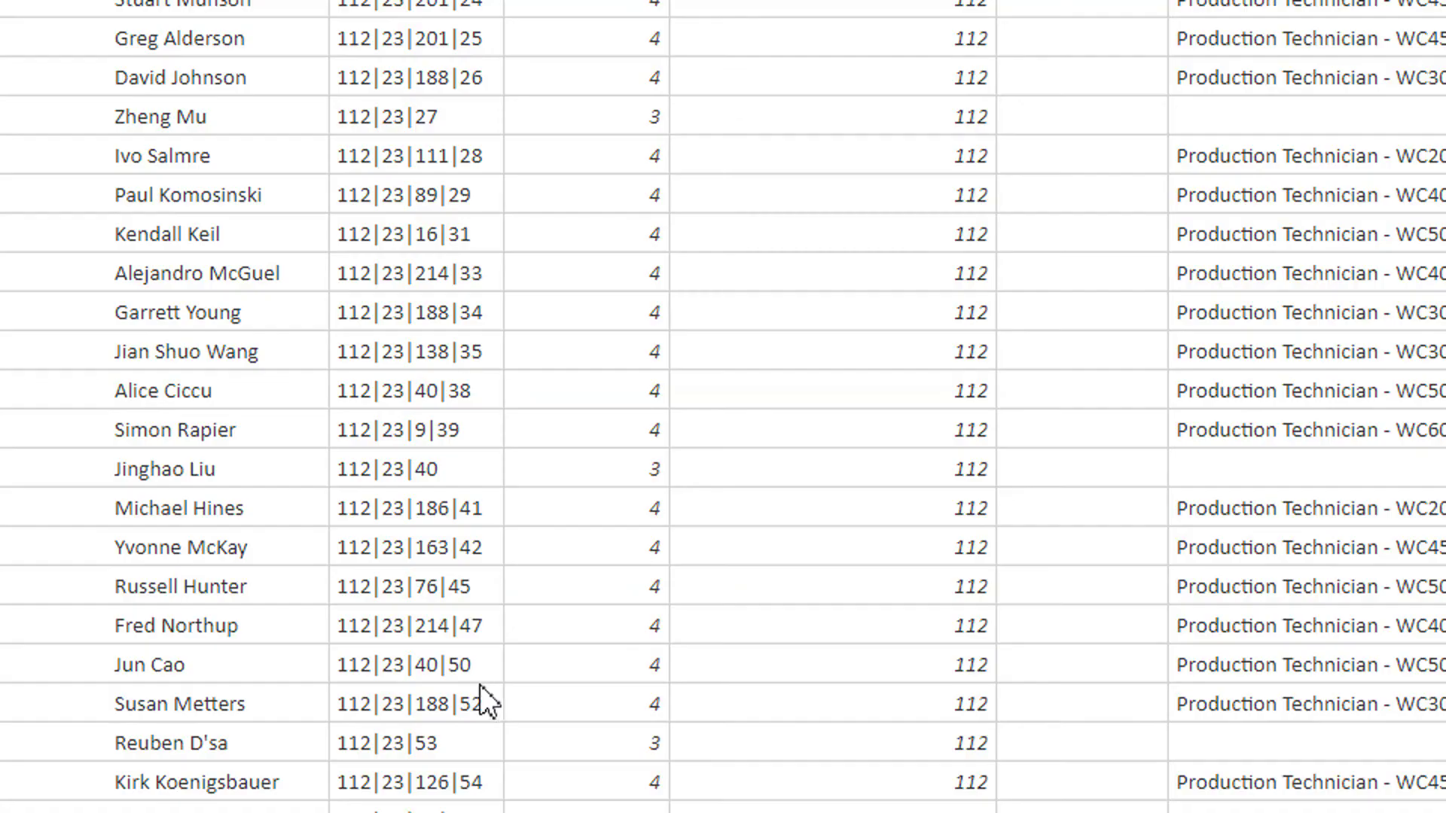